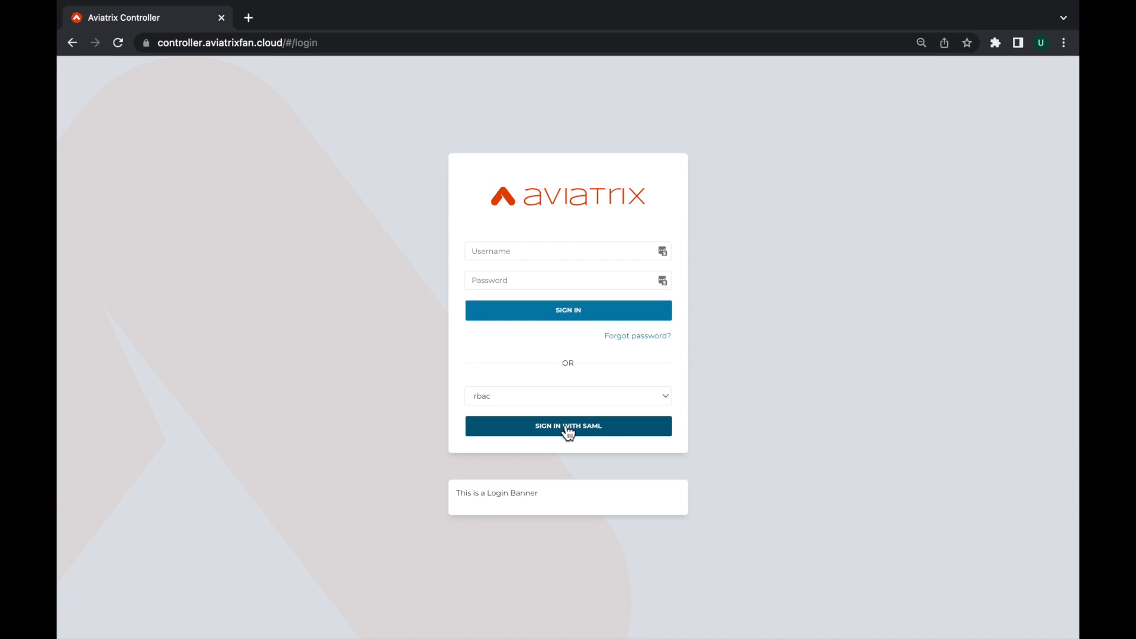
Sign in through the rbac SAML endpoint with the filled-in Okta credentials and step through the introductory menu tour.
click(568, 432)
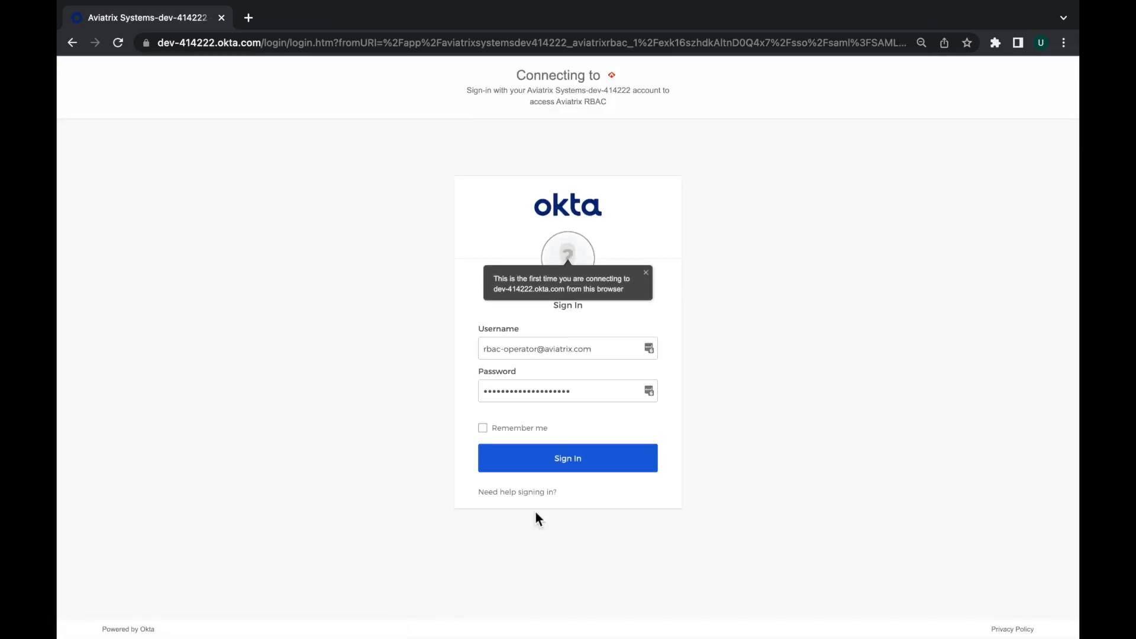
click(549, 453)
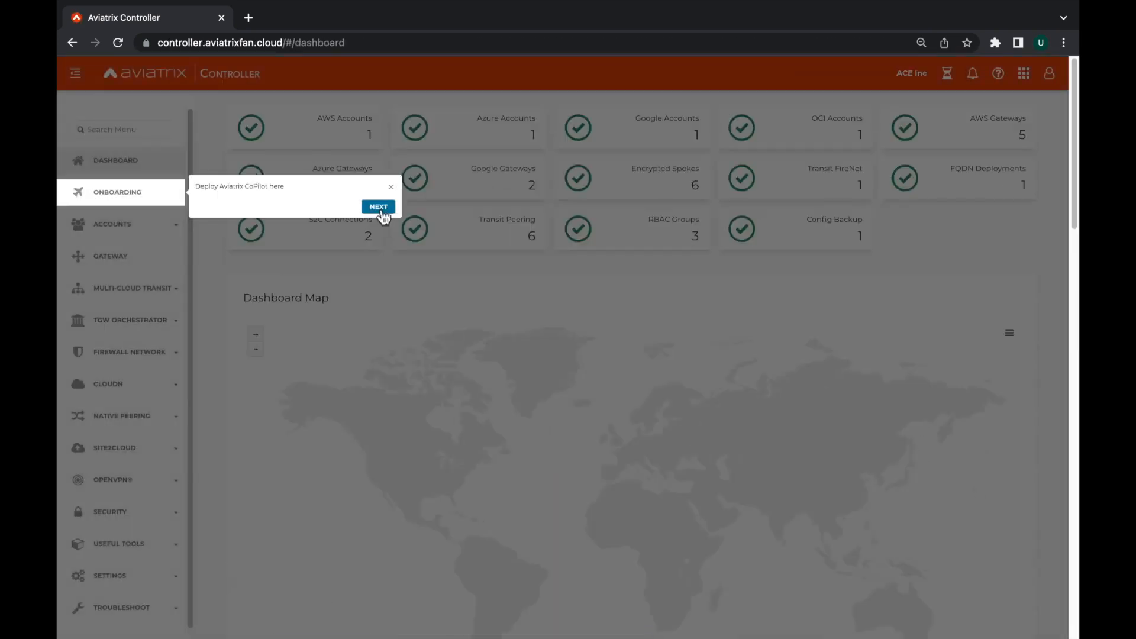
click(379, 209)
click(375, 393)
click(375, 391)
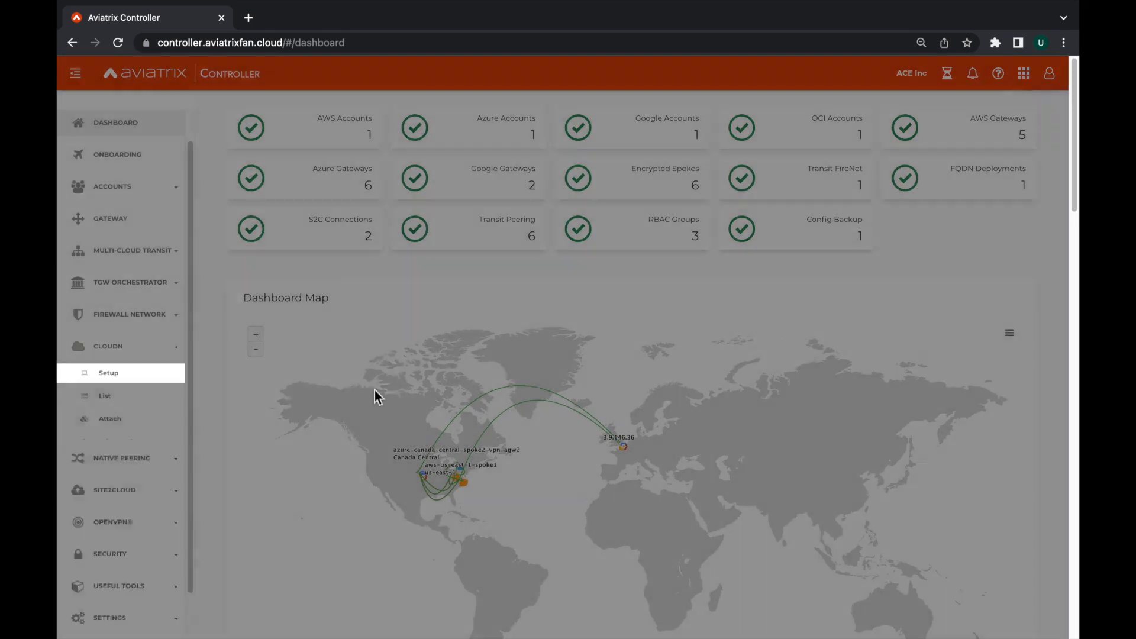
click(380, 522)
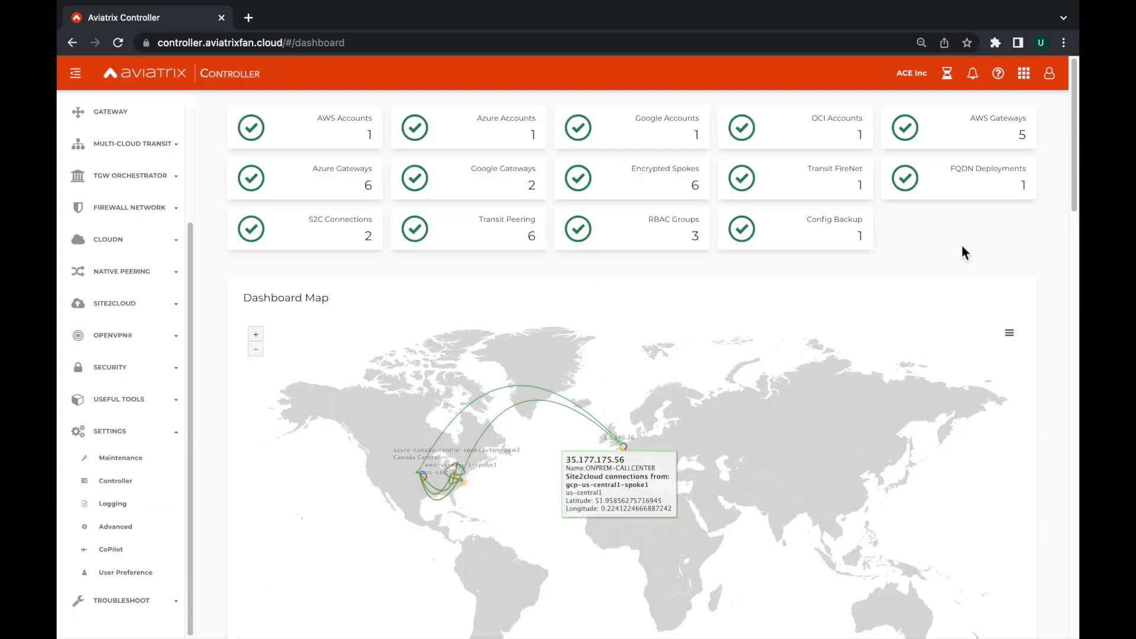
Switch from the SAML session to the local admin account and check its signed-in user and RBAC group.
click(1051, 77)
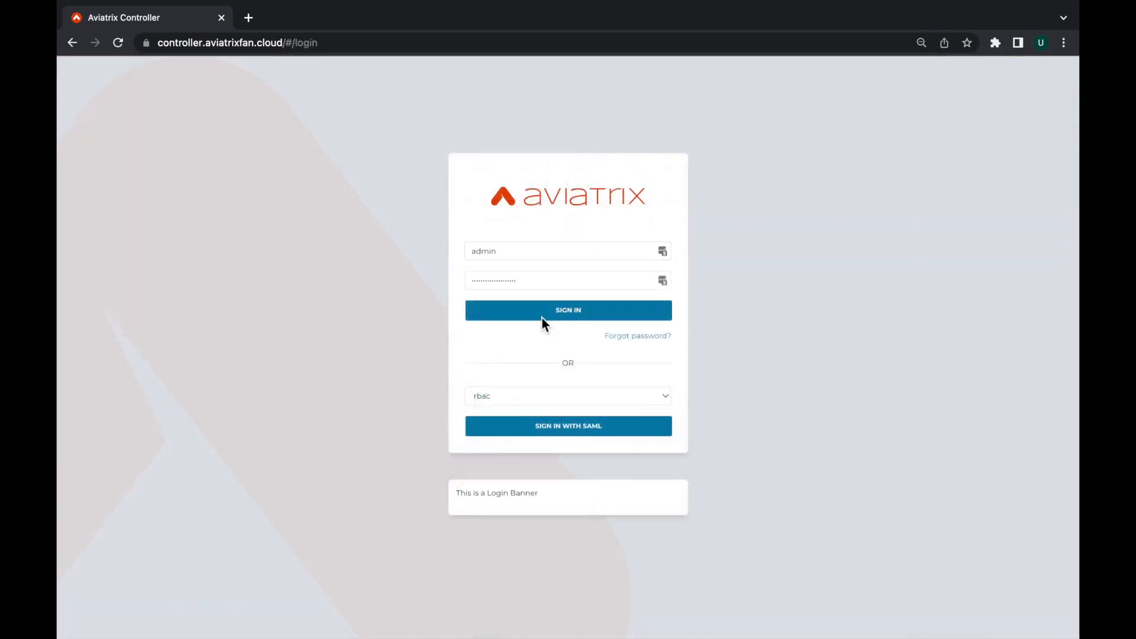
click(542, 318)
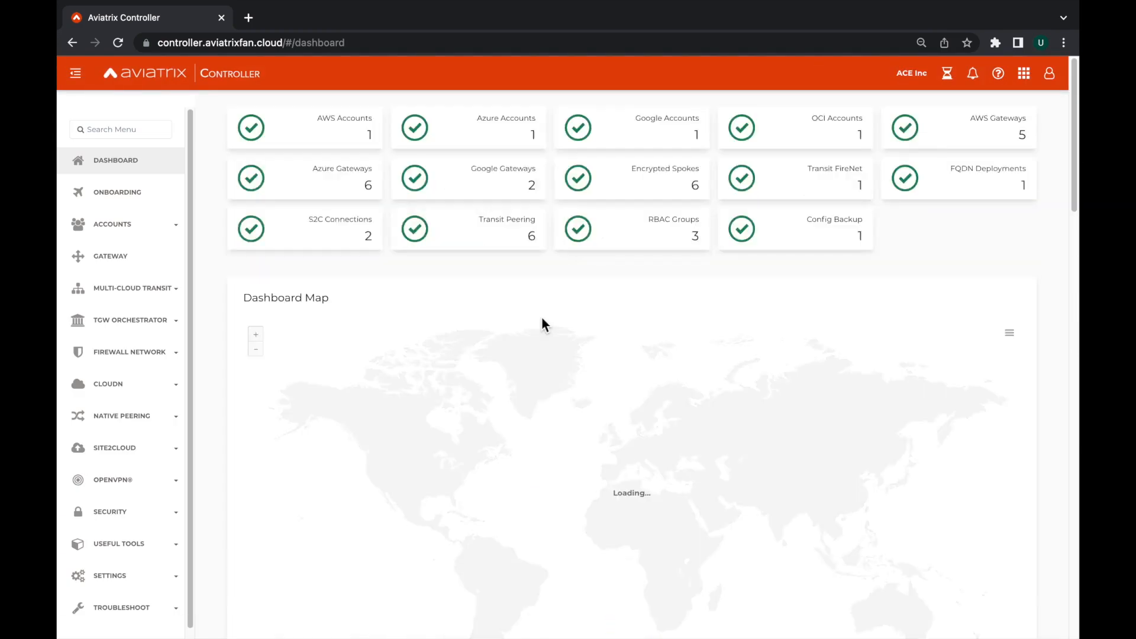
click(1051, 75)
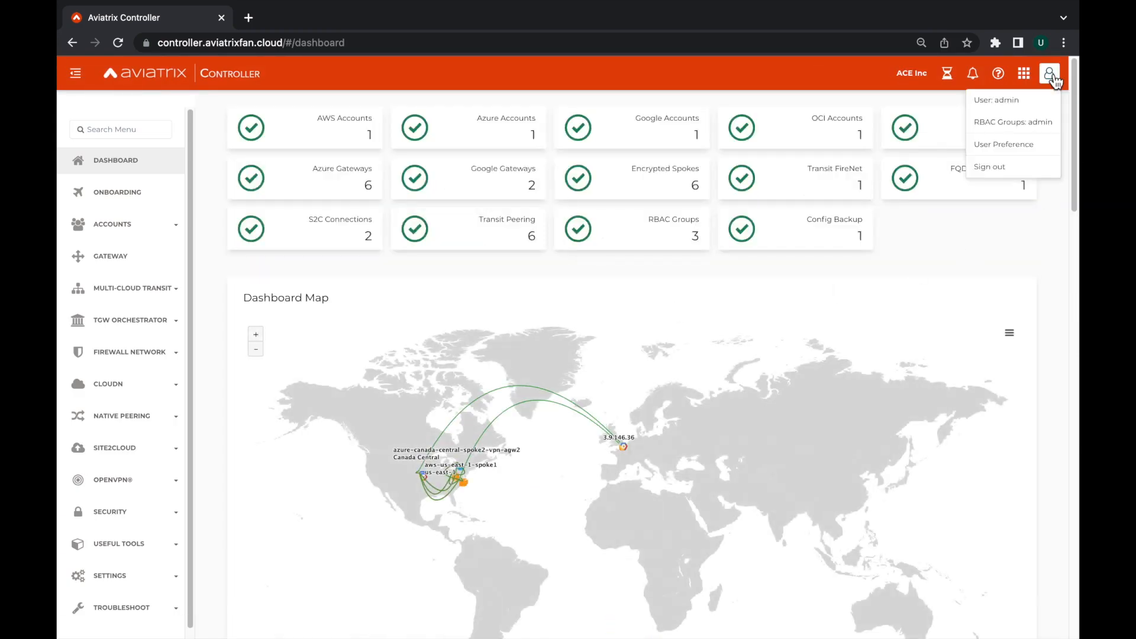
click(1032, 170)
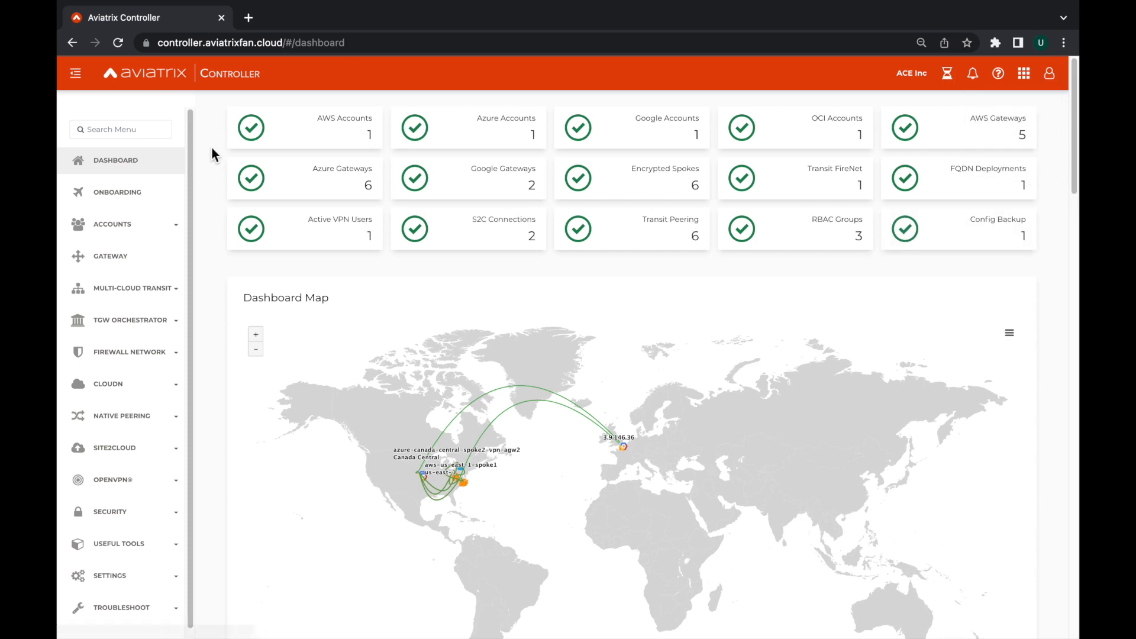
Review the dashboard from the status tiles and map to the gateway, controller, FQDN and VPN user charts.
scroll(211, 147, down, 3)
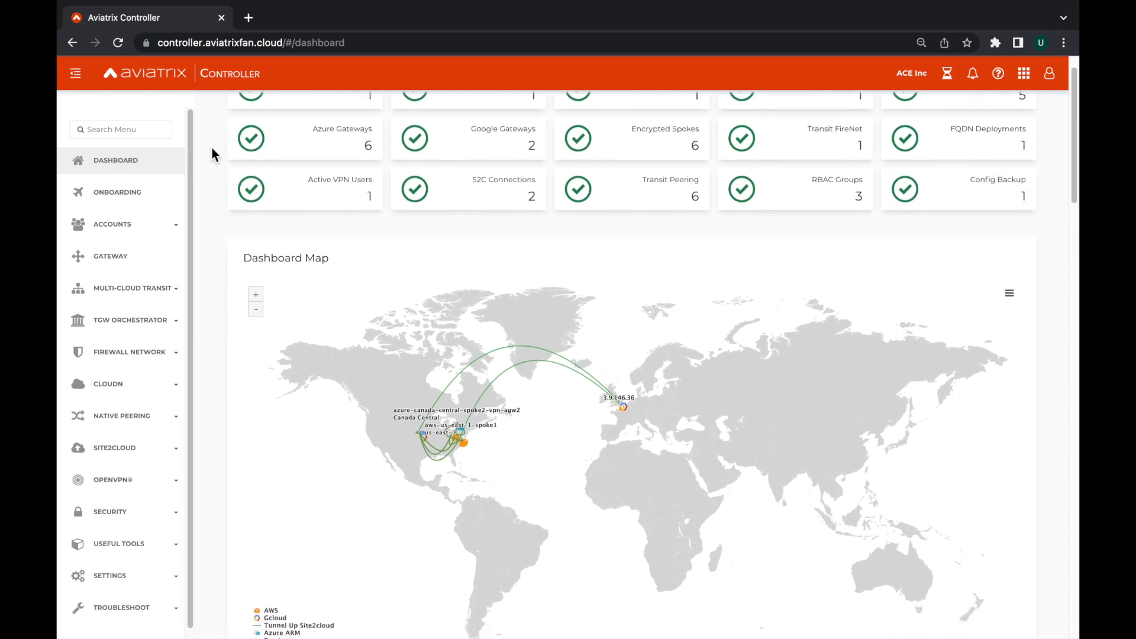
scroll(211, 148, down, 5)
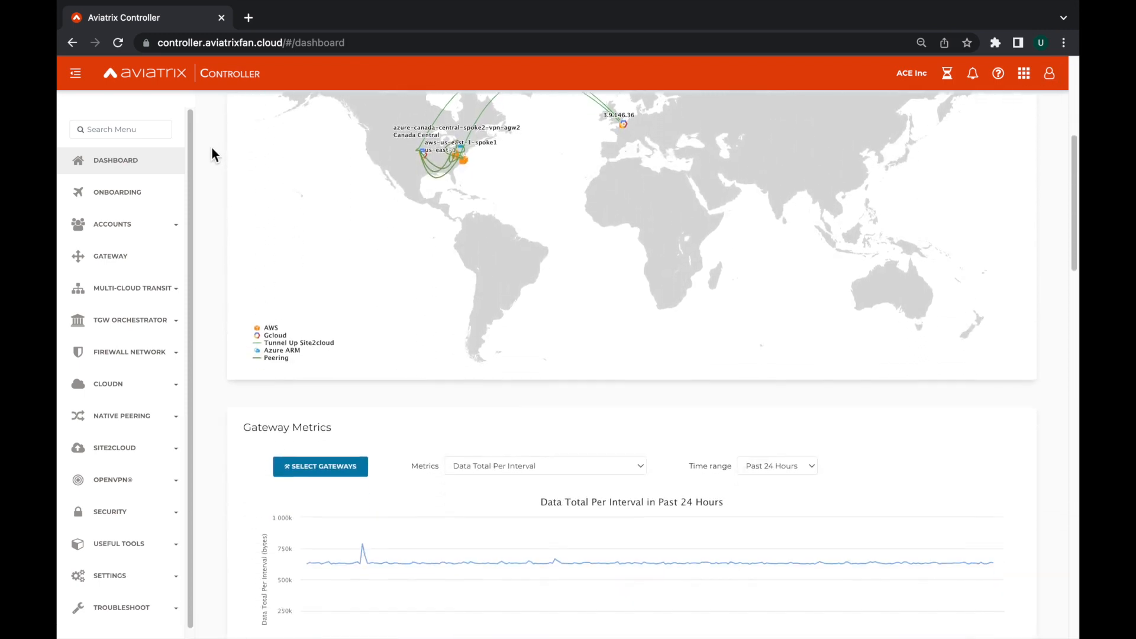
scroll(211, 148, down, 8)
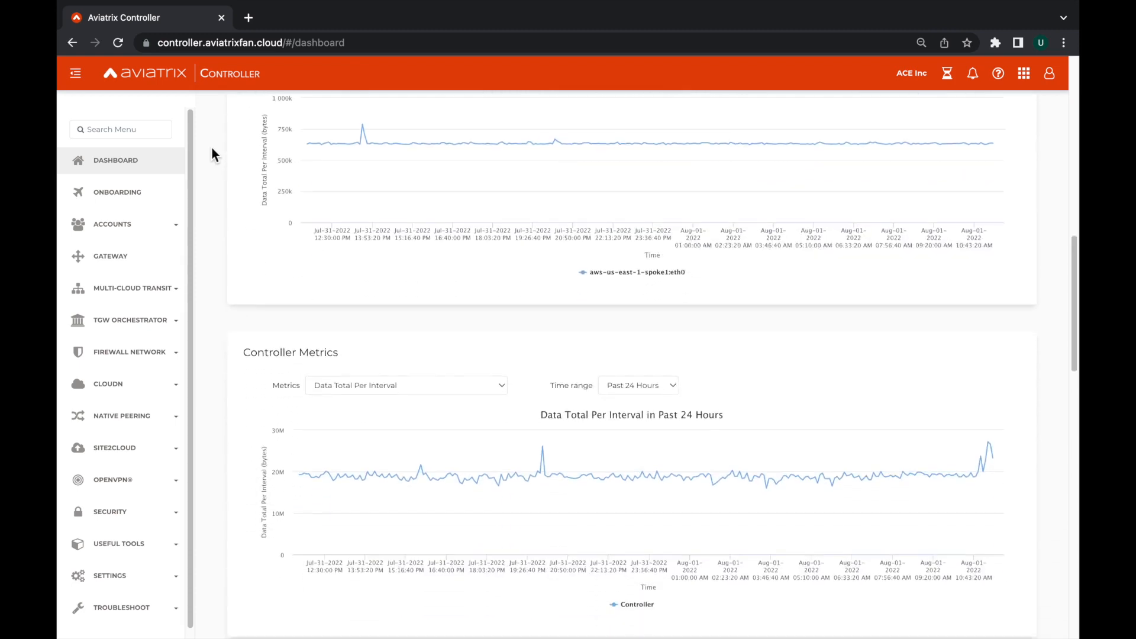
scroll(212, 148, down, 8)
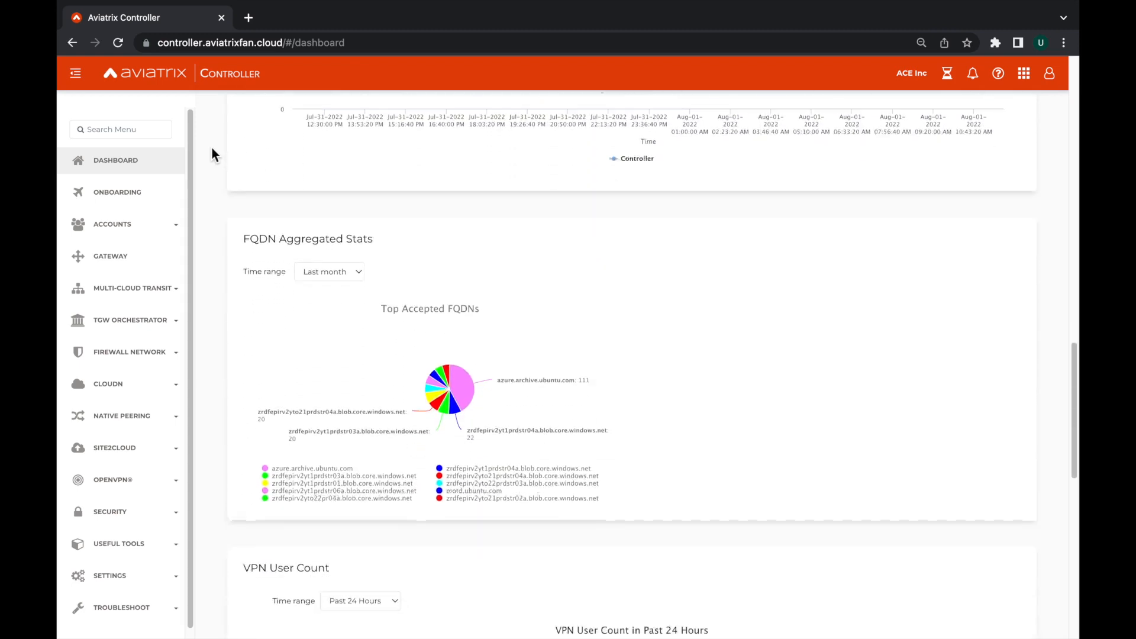
scroll(212, 149, down, 6)
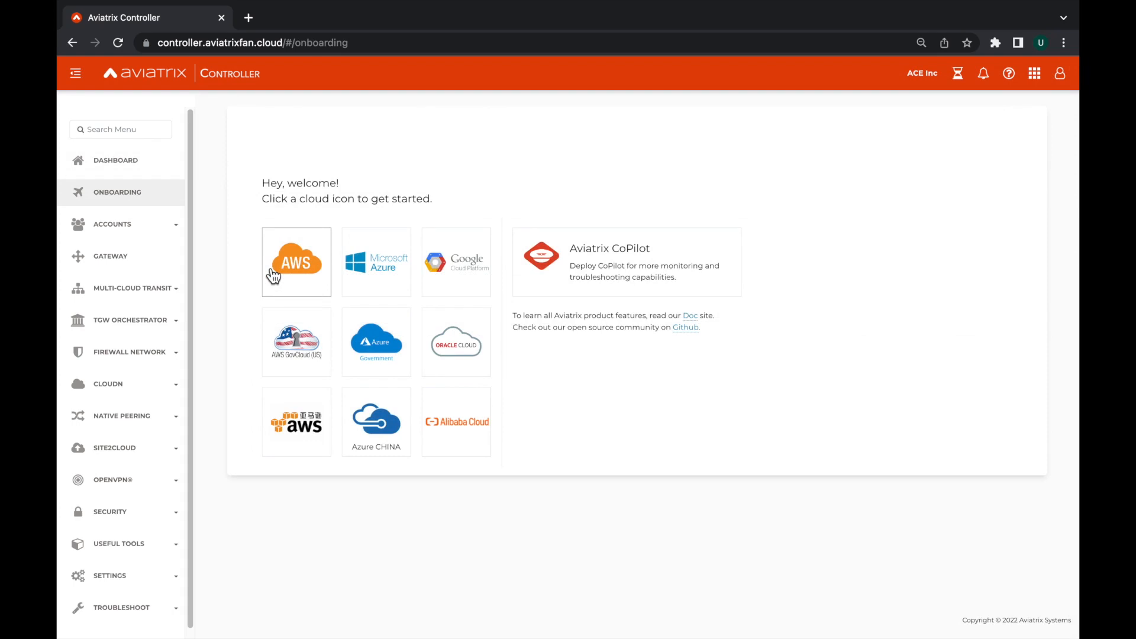
Select AWS for onboarding and review the fields for creating its primary access account.
click(273, 275)
scroll(267, 337, down, 10)
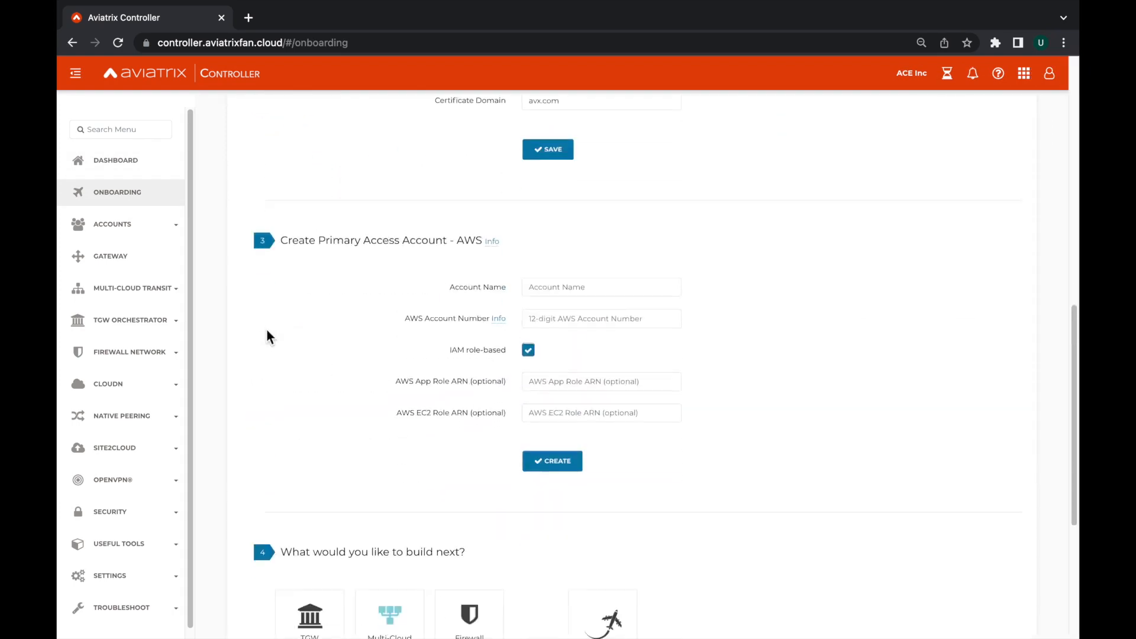
scroll(266, 330, down, 2)
scroll(267, 330, up, 12)
Select Microsoft Azure for onboarding and review the fields for its Azure ARM primary access account.
click(398, 261)
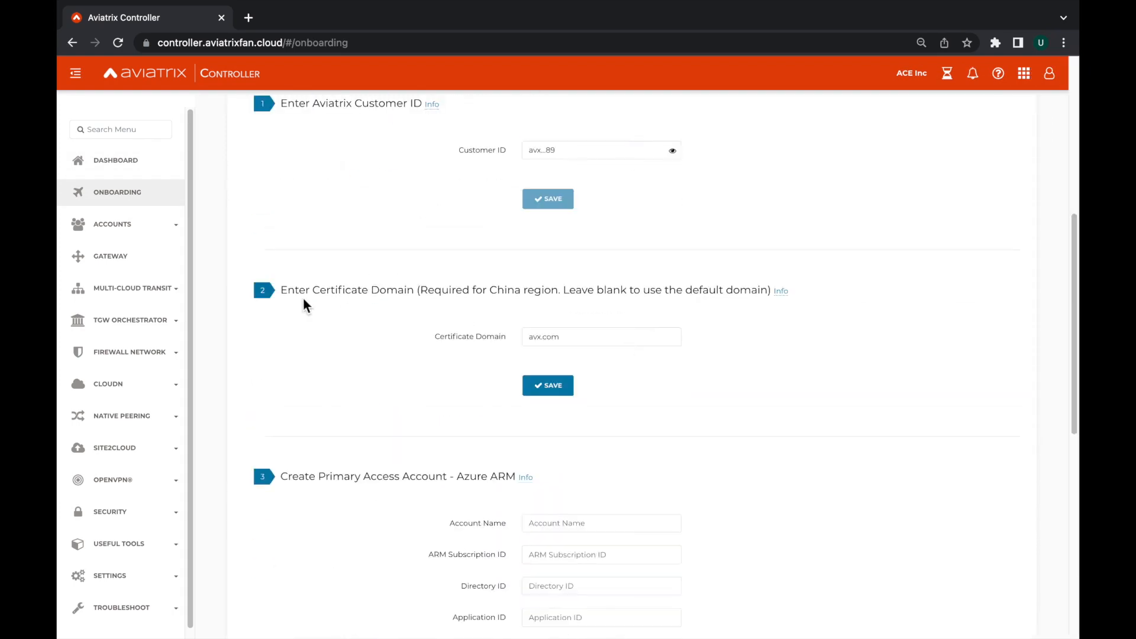
scroll(303, 302, down, 5)
scroll(303, 302, up, 10)
Review the onboarding fields for a Google Cloud primary access account and open the Aviatrix CoPilot deployment option.
click(451, 233)
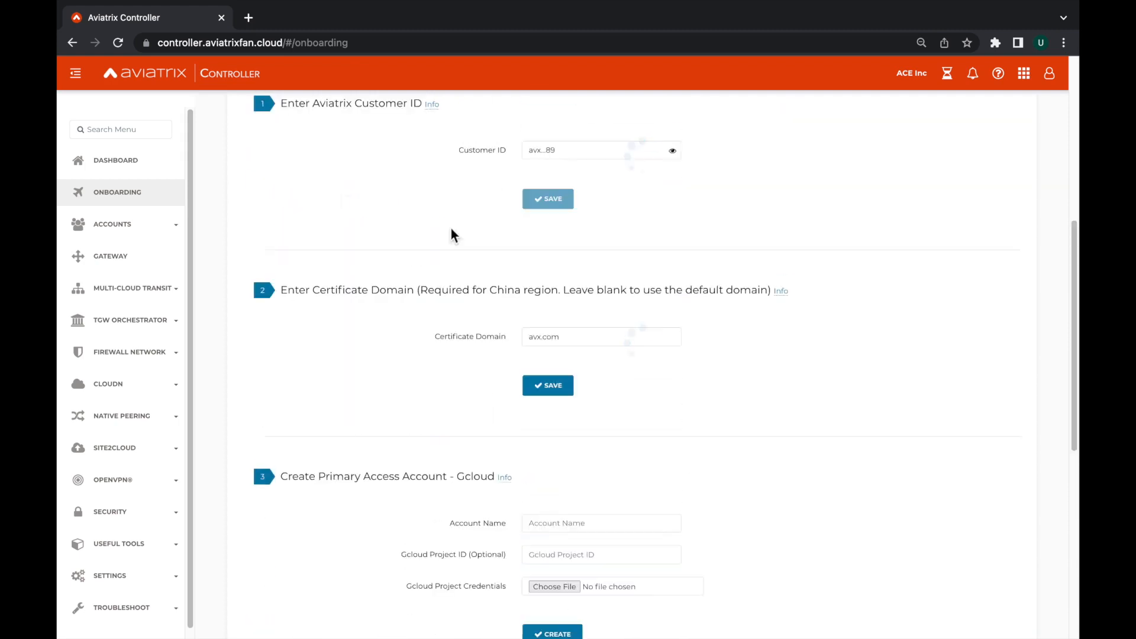
scroll(304, 318, down, 5)
scroll(304, 319, up, 7)
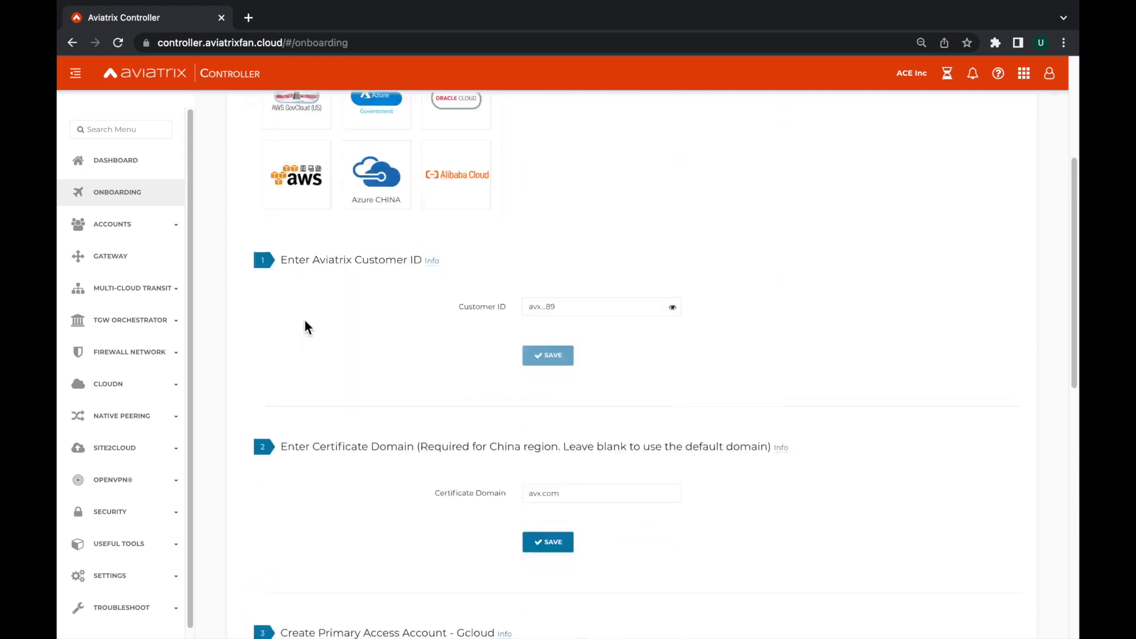
scroll(305, 318, up, 5)
click(586, 249)
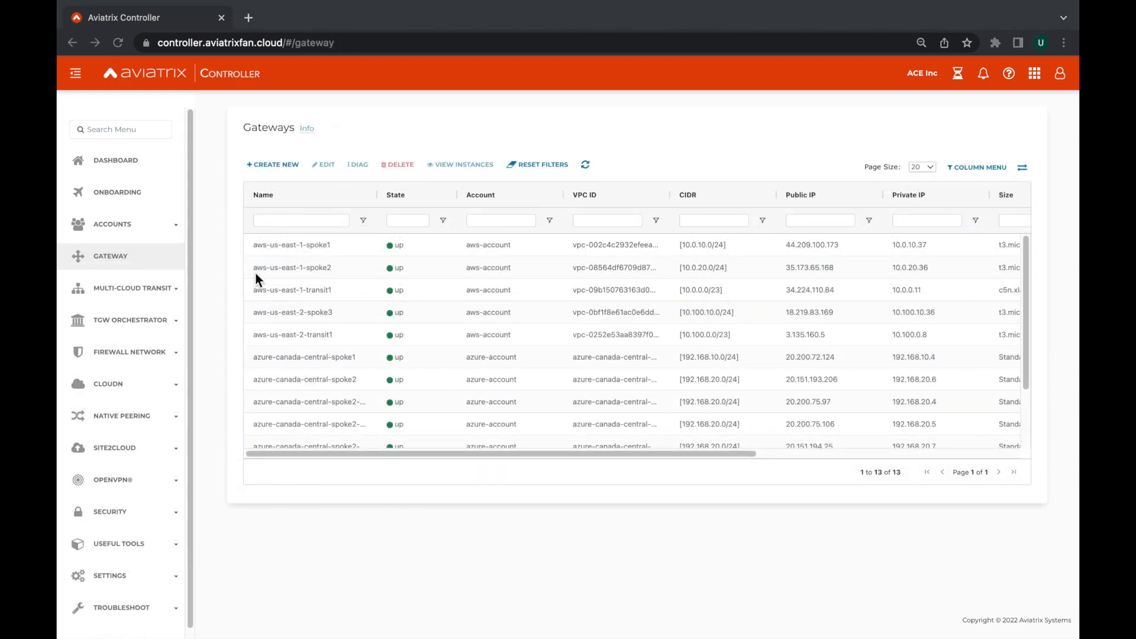
Examine the remaining columns of the gateway table and the list of columns available for display.
scroll(562, 432, right, 10)
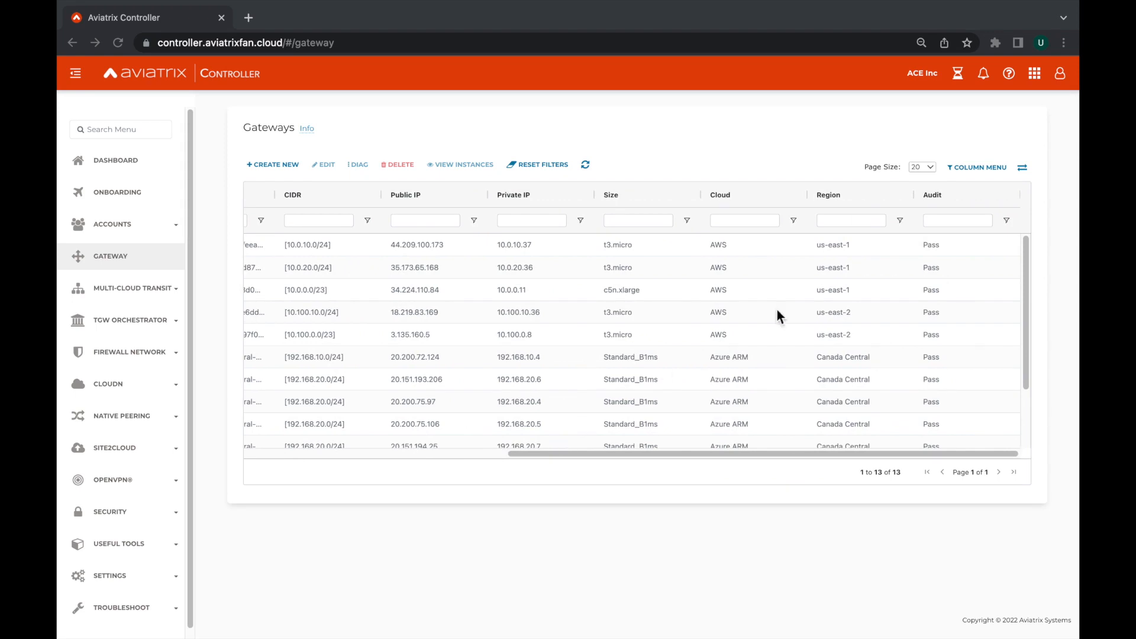
click(983, 166)
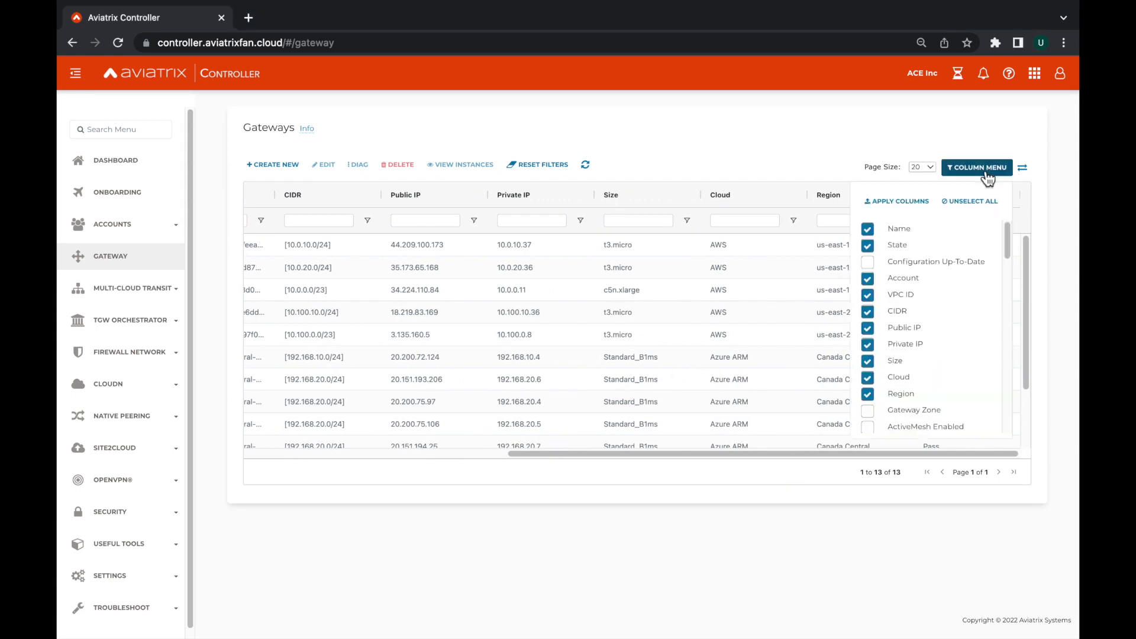
drag(1007, 241, 1000, 439)
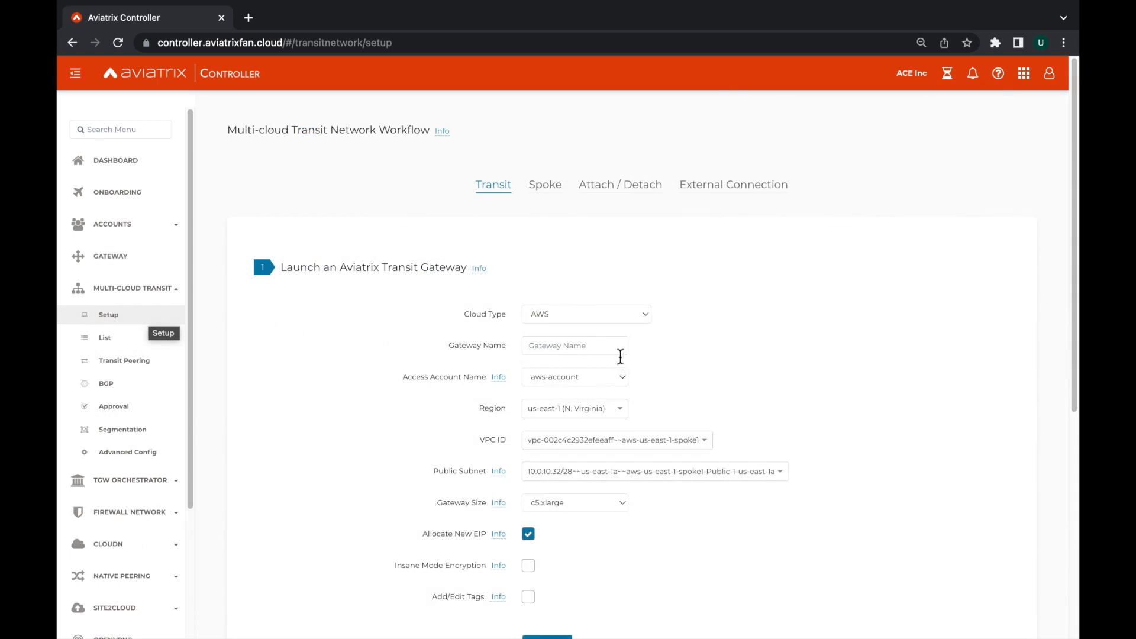
Review the cloud types, launch settings and optional HA settings for an Aviatrix Transit Gateway.
click(646, 318)
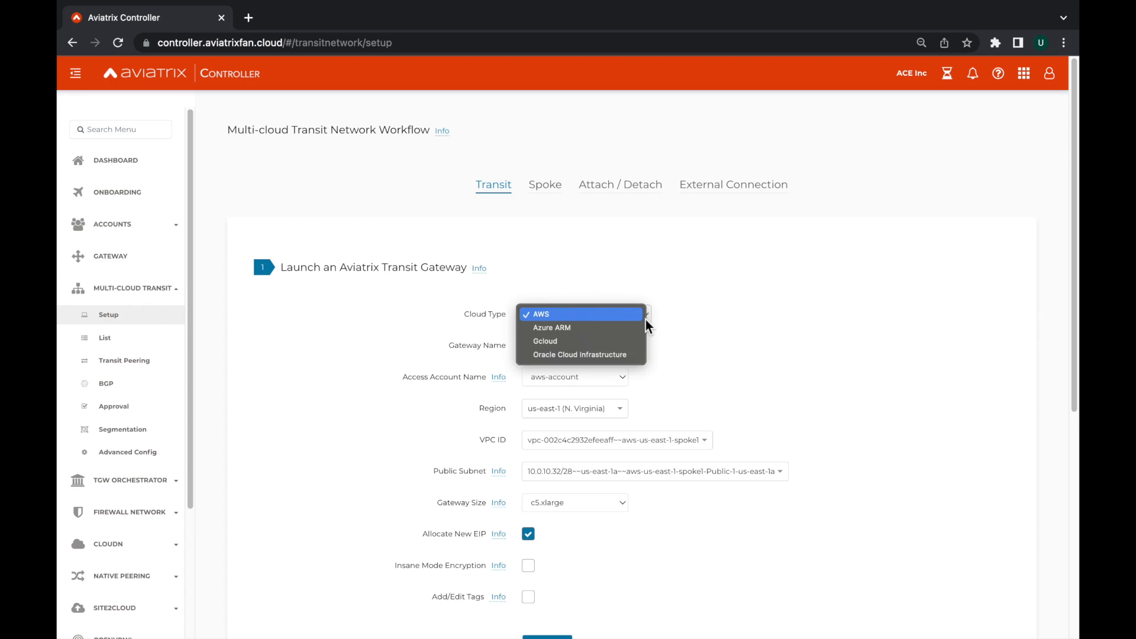
click(753, 354)
scroll(837, 411, down, 3)
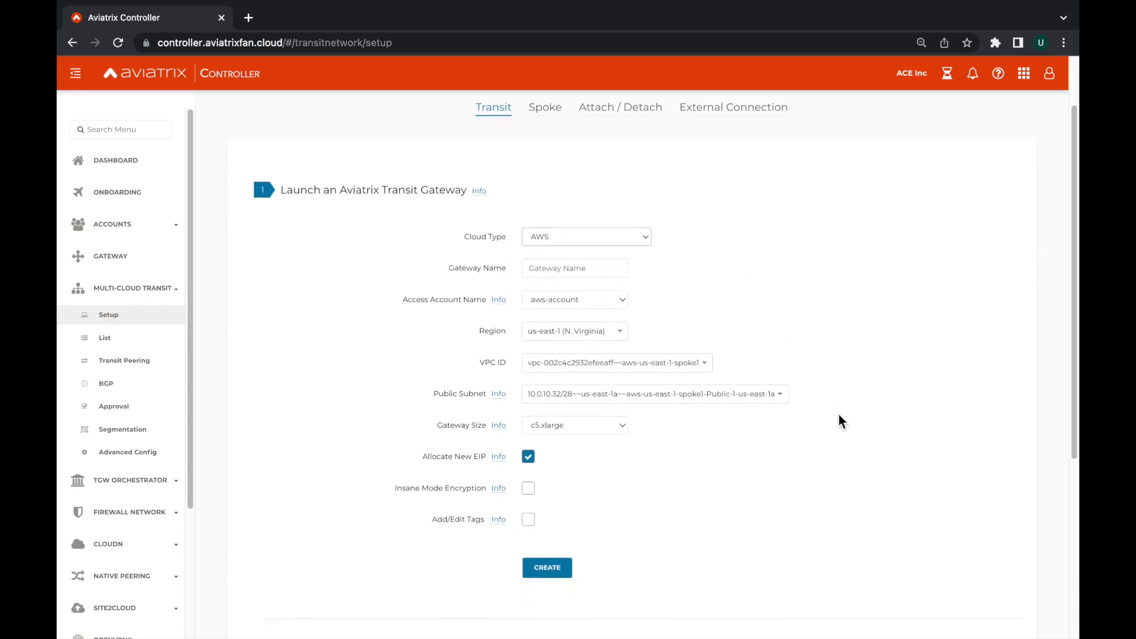
scroll(843, 422, down, 4)
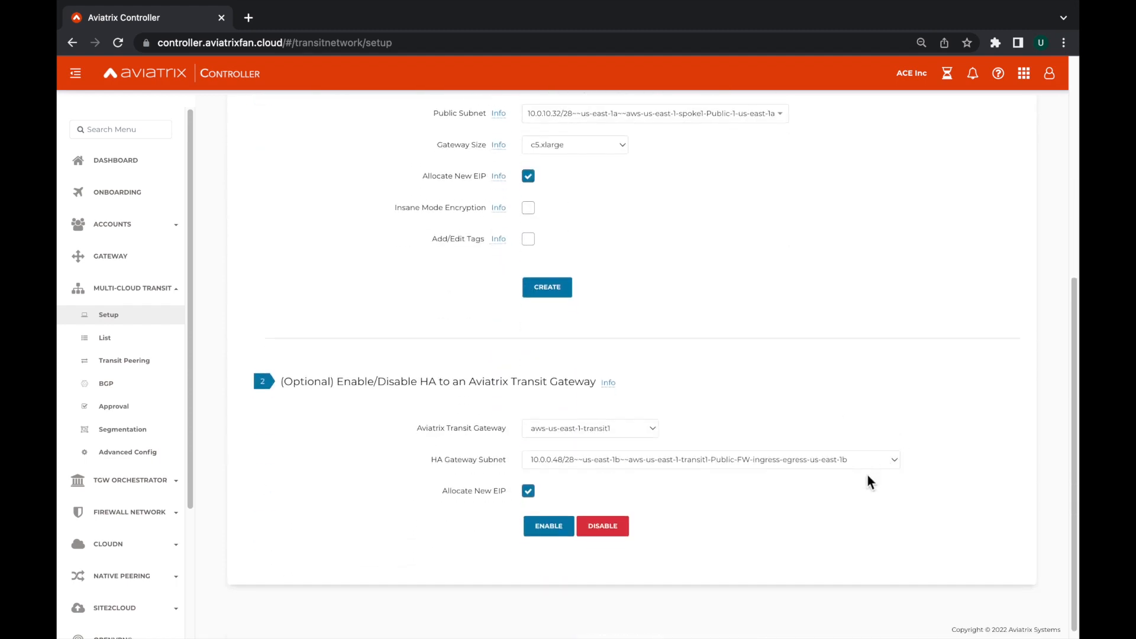
scroll(870, 482, up, 8)
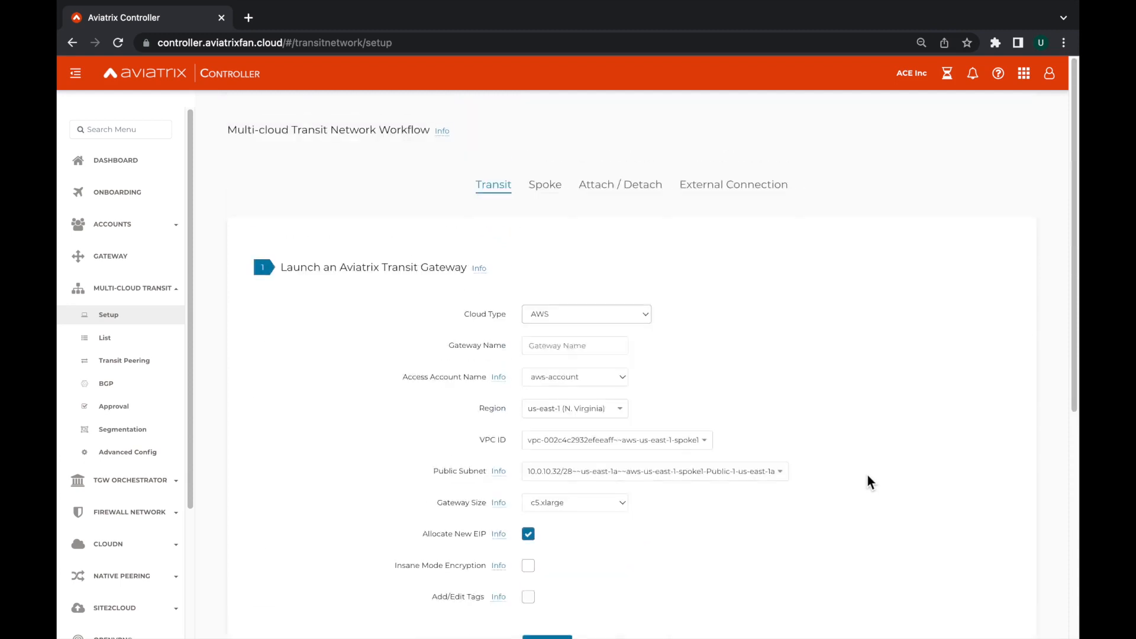
Review the launch settings and optional HA settings for an Aviatrix Spoke Gateway.
click(543, 187)
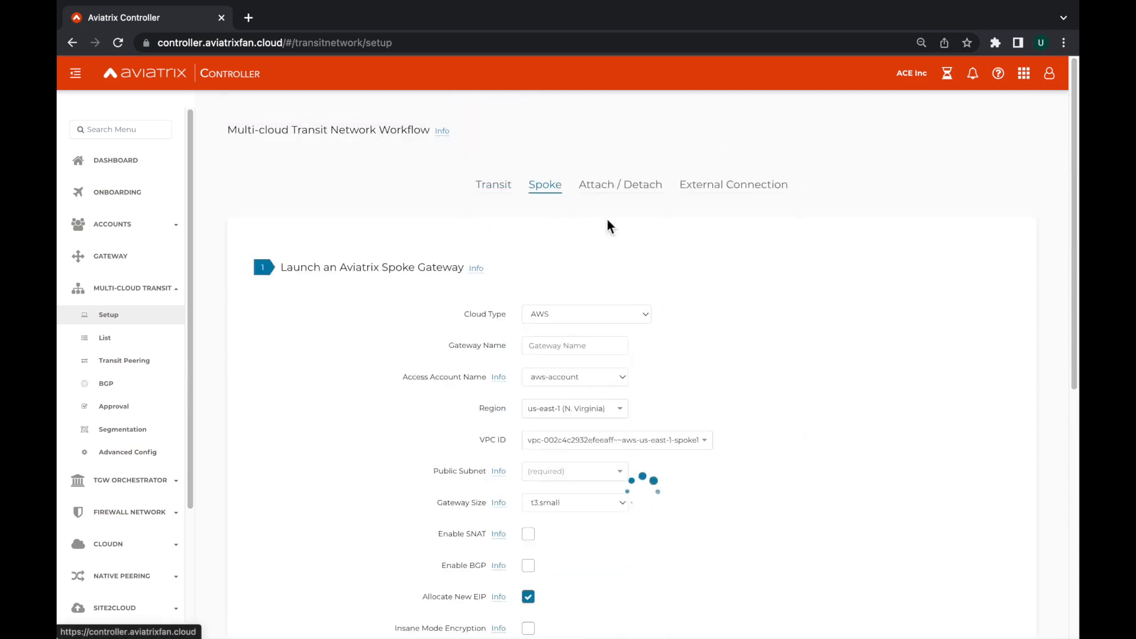
scroll(917, 424, down, 2)
scroll(917, 425, down, 4)
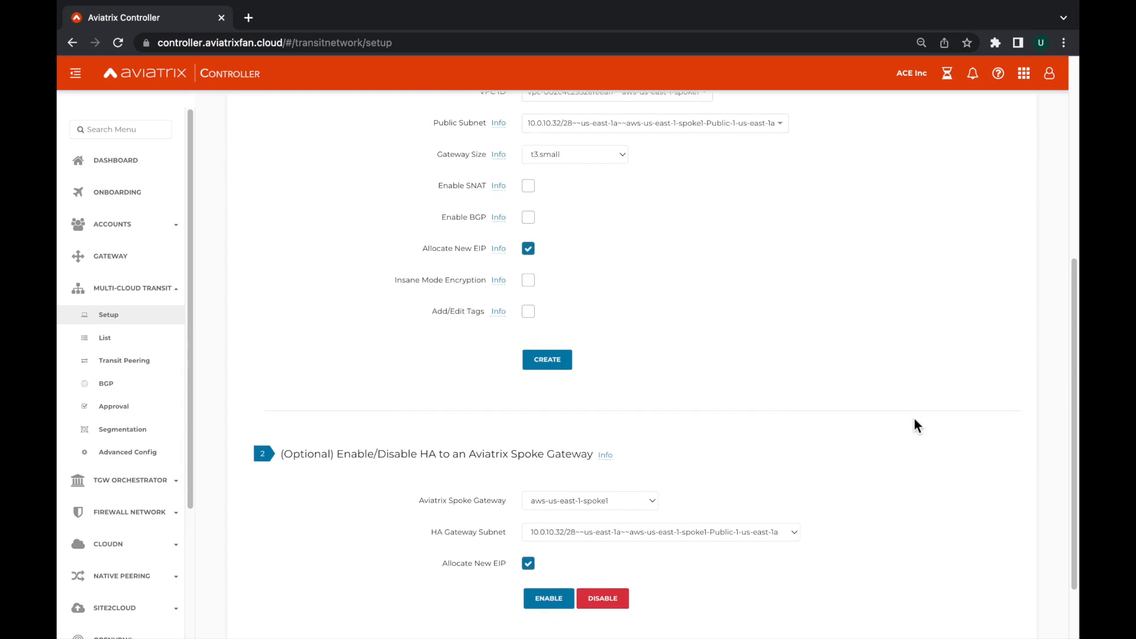
scroll(917, 426, up, 6)
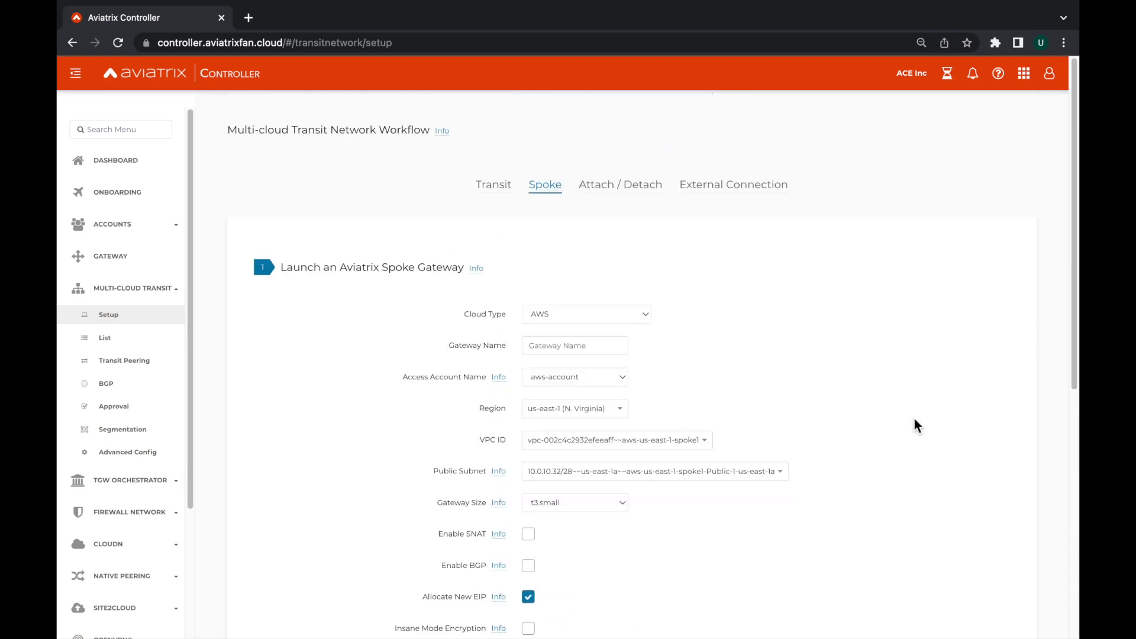
Inspect the spoke and transit gateway choices for attaching a spoke gateway to the transit network.
click(609, 190)
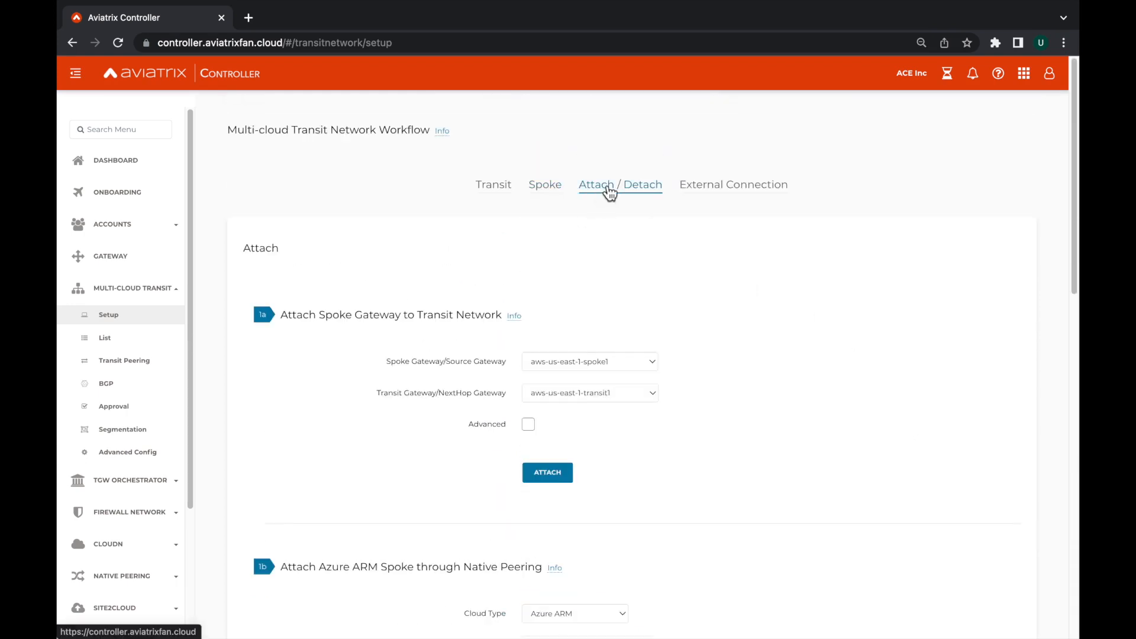
click(632, 363)
click(716, 357)
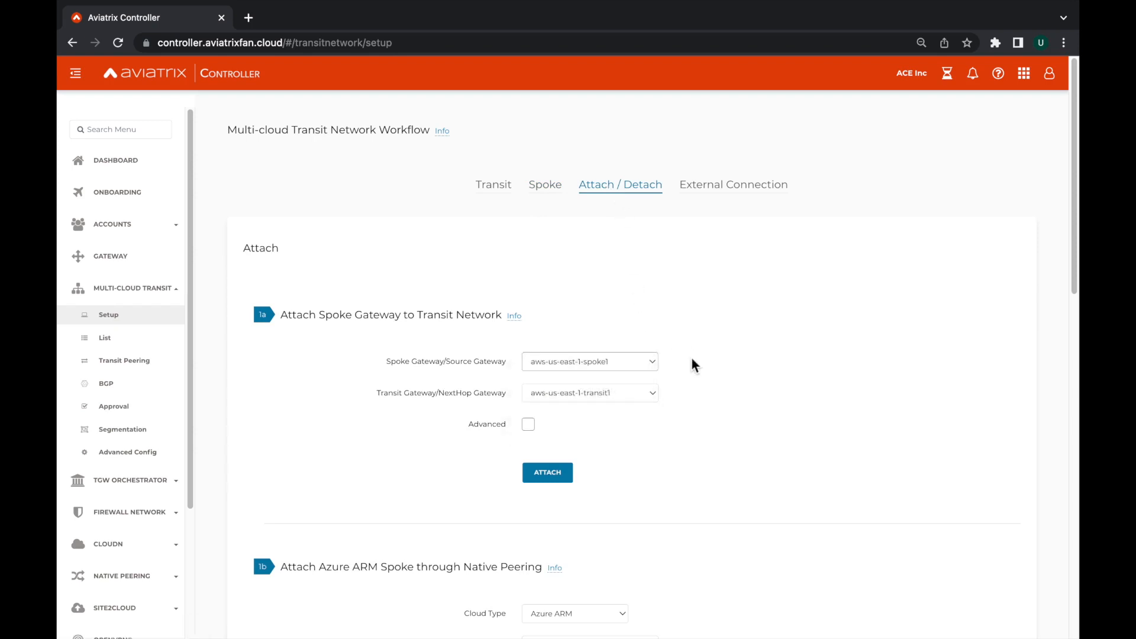
click(640, 394)
click(727, 399)
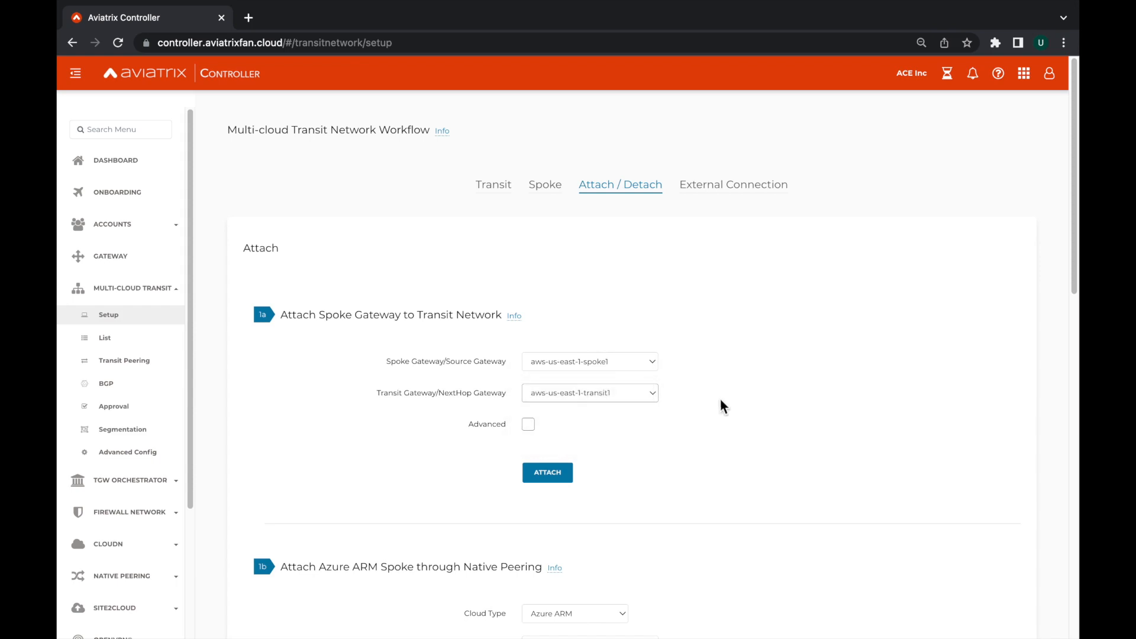
Open the transit network's external connection setup and choose External Device as the connection type.
click(714, 186)
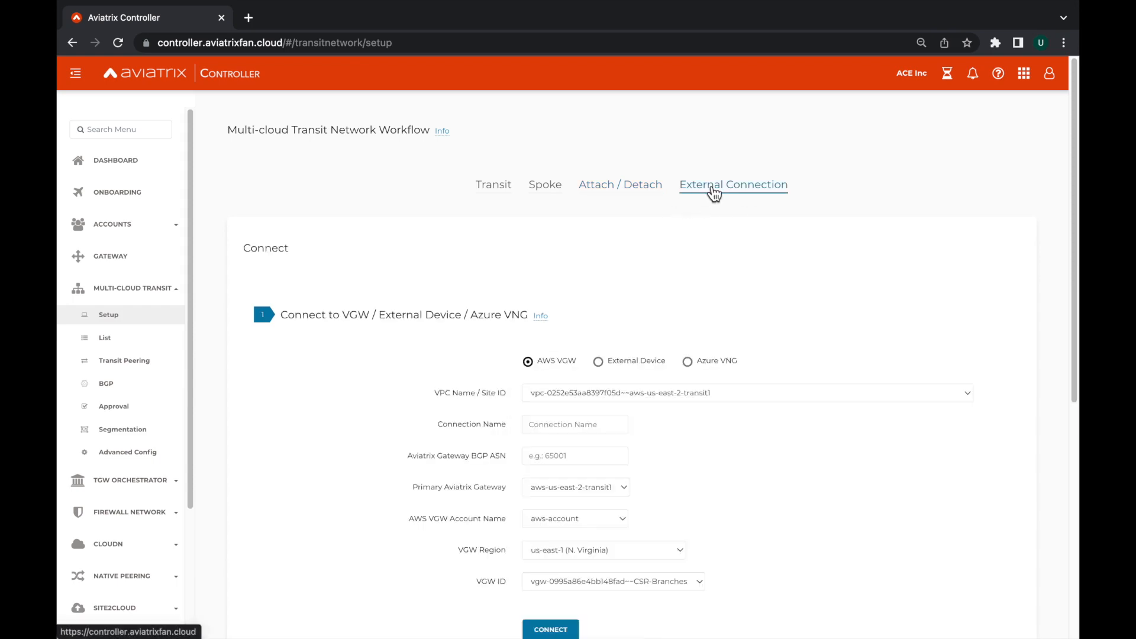
scroll(781, 304, down, 1)
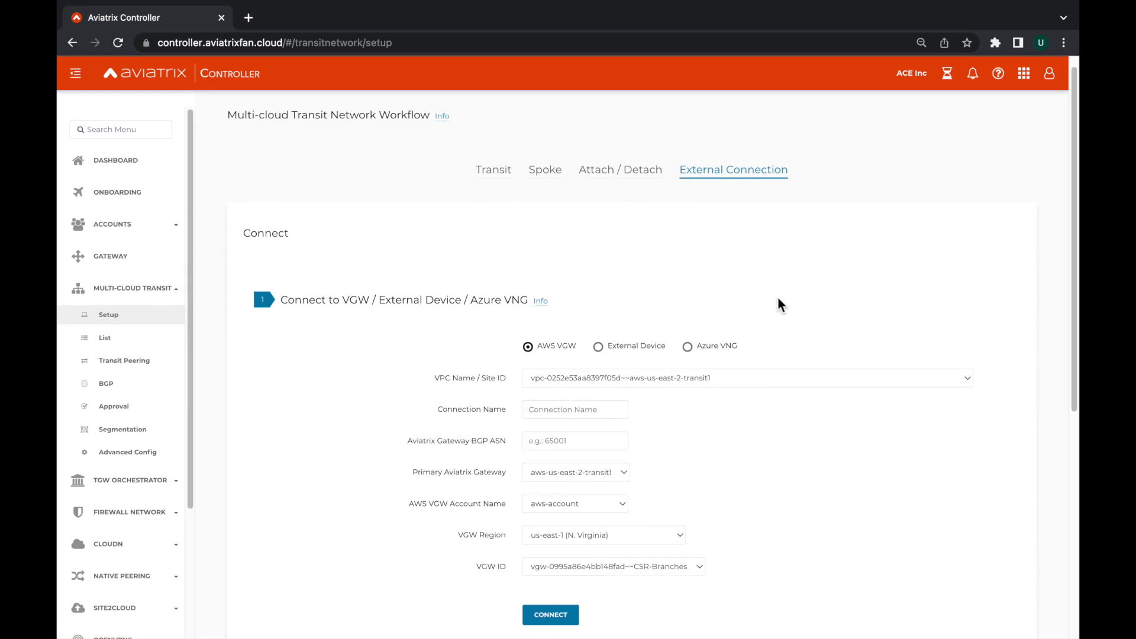
scroll(781, 304, down, 3)
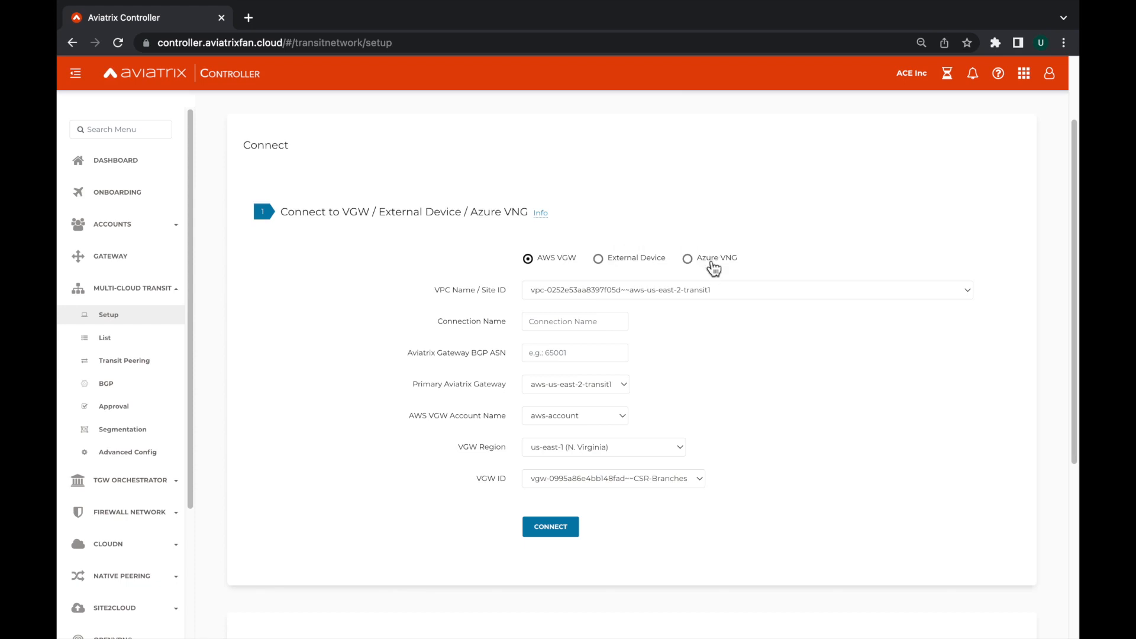
click(610, 263)
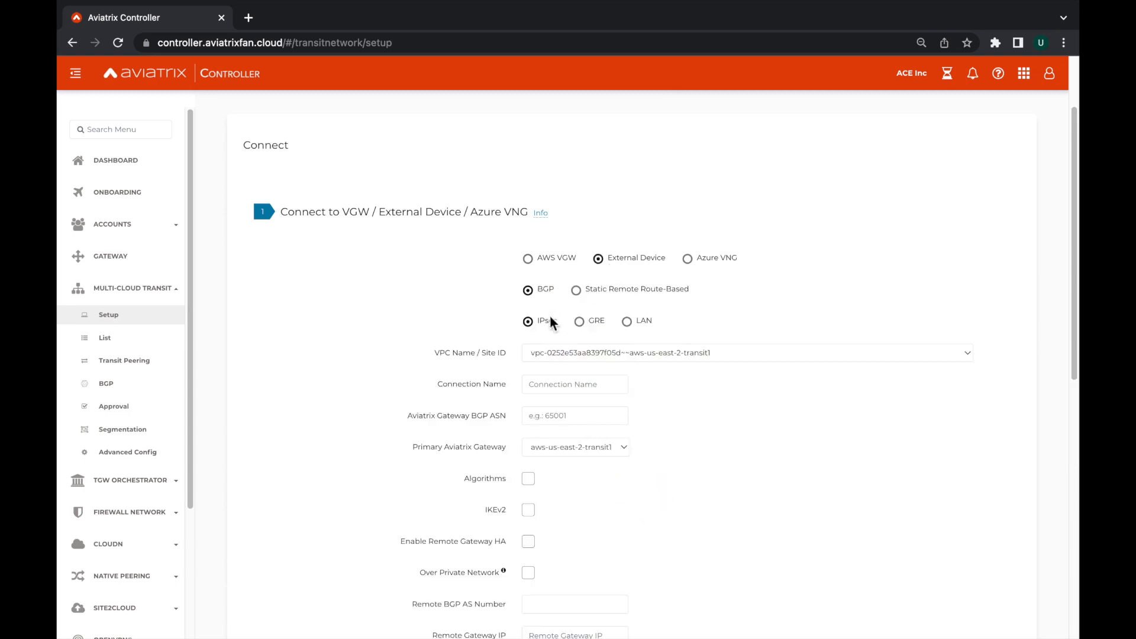
Review the BGP over IPsec settings for an external device connection, and view the list of spoke gateways.
scroll(770, 449, down, 2)
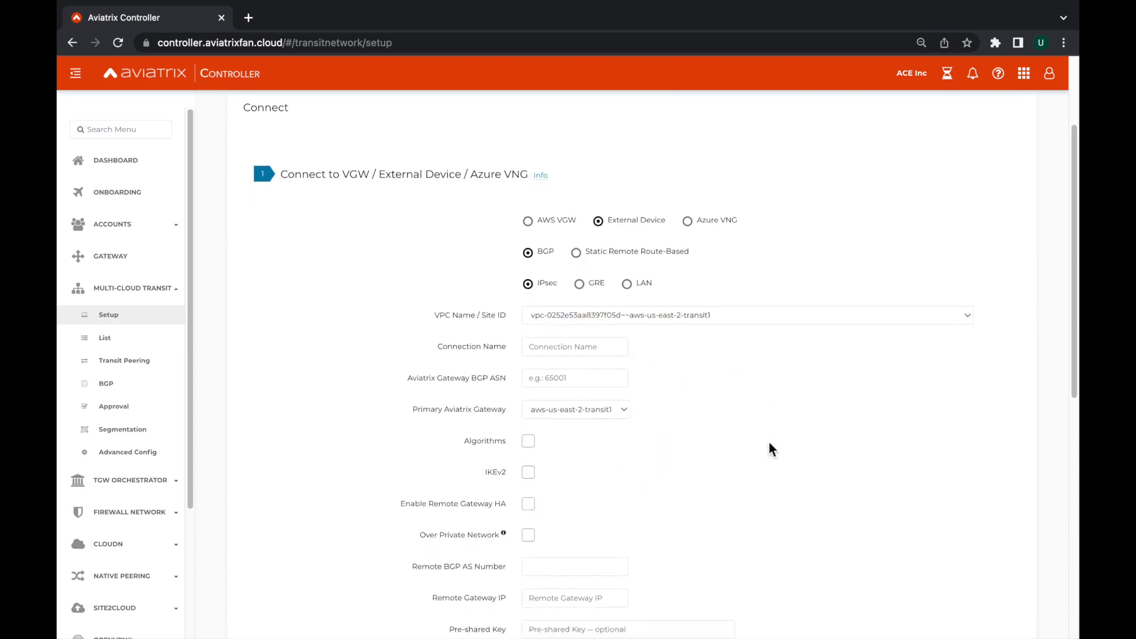
scroll(769, 449, down, 3)
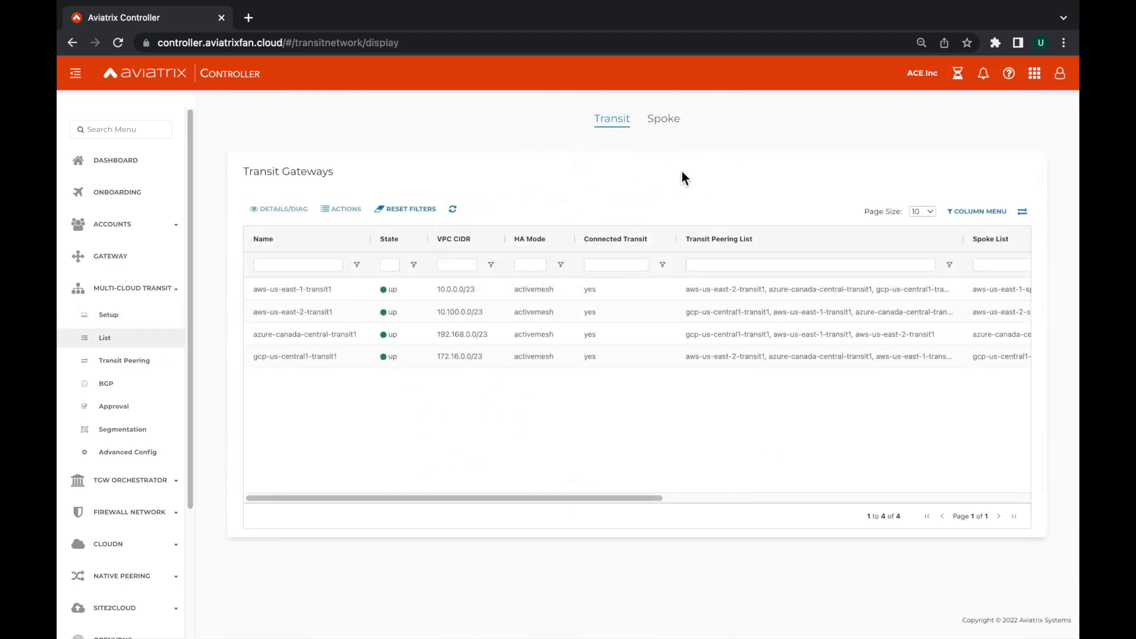
click(673, 133)
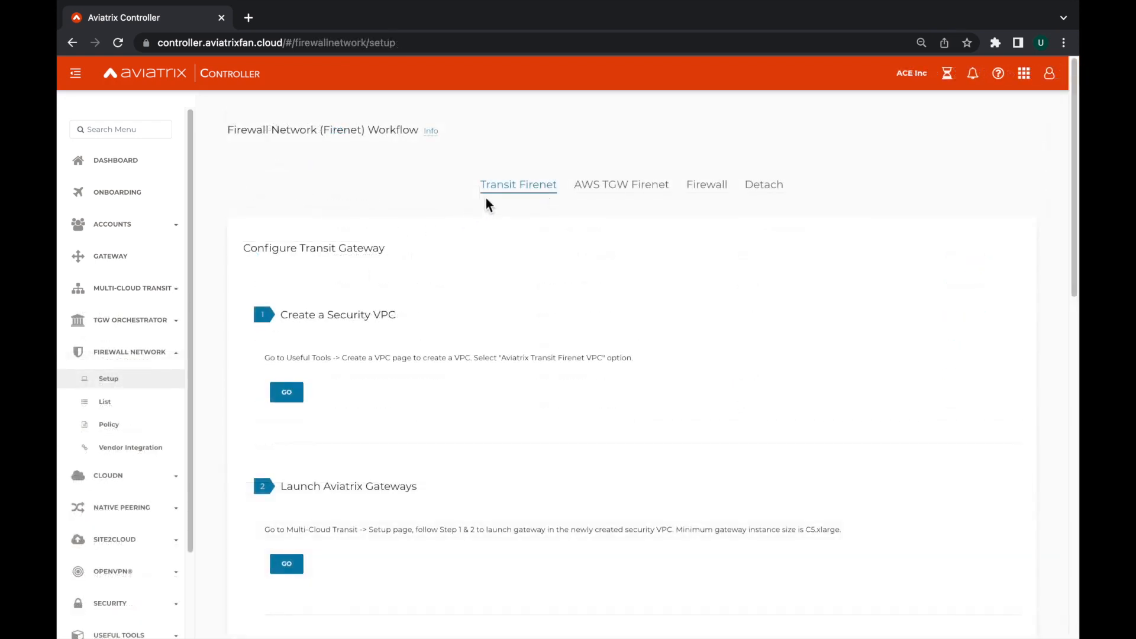
Review the Transit Firenet setup workflow and the firewall image choices for launching and associating a firewall instance.
scroll(478, 298, down, 3)
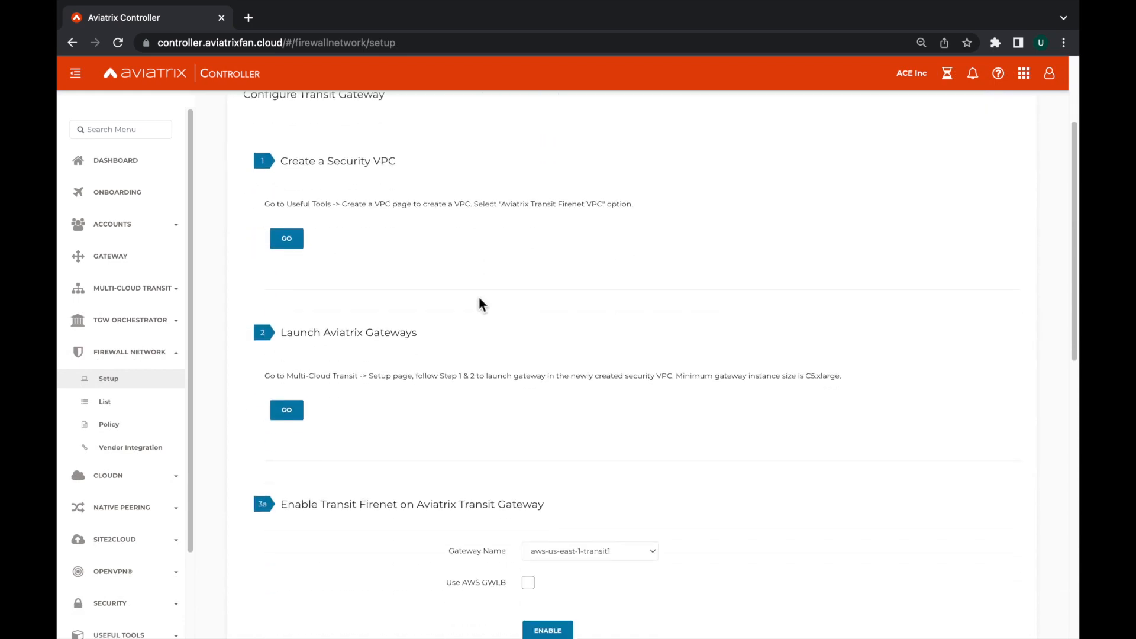
scroll(479, 296, up, 3)
click(708, 188)
scroll(408, 390, down, 5)
click(670, 282)
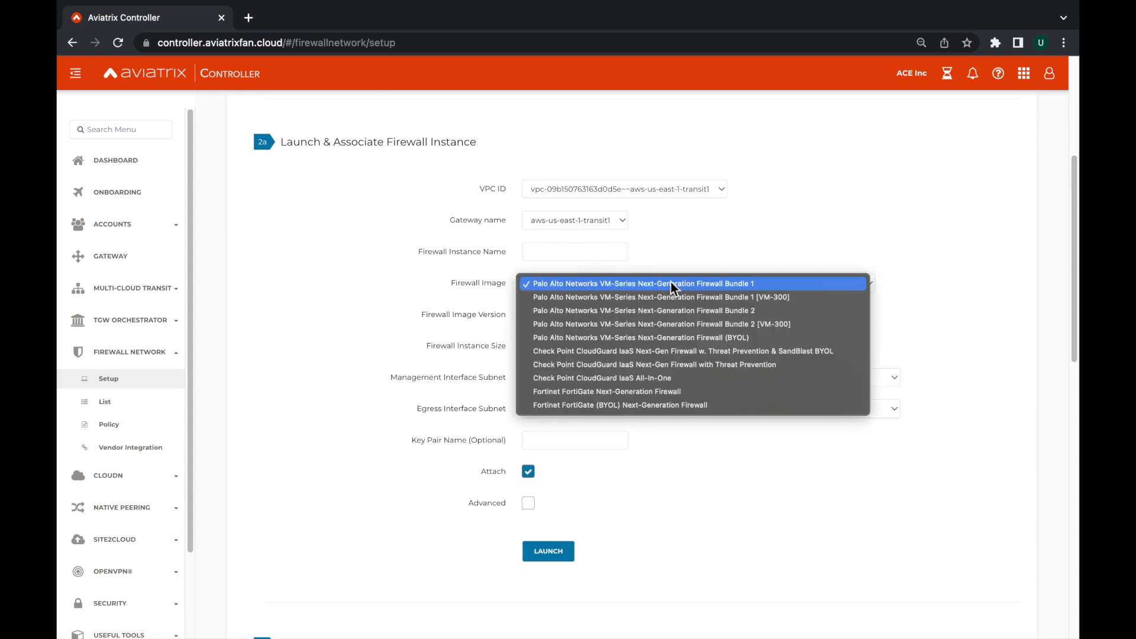
click(306, 319)
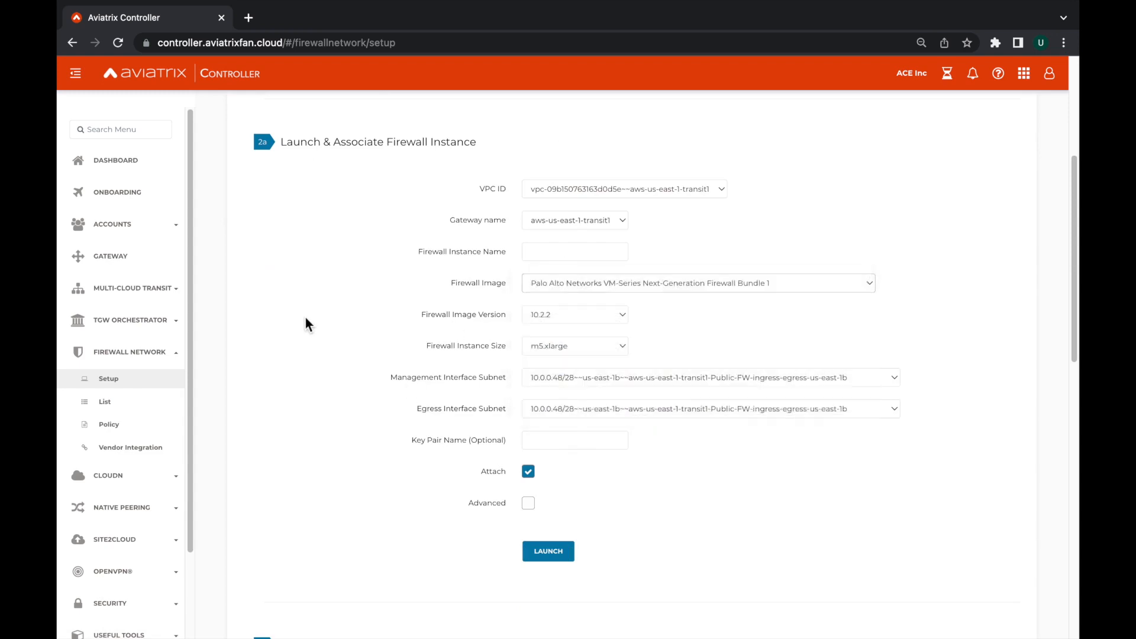
View the Firewall Network's Firenet and firewall lists, and open its policy page.
click(148, 403)
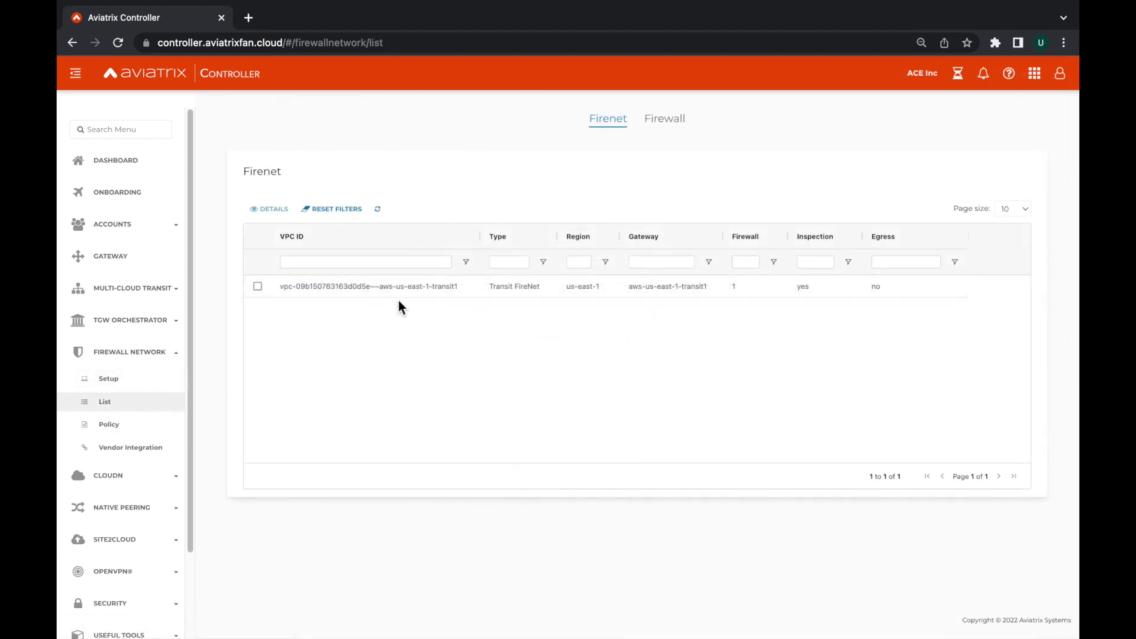
click(668, 124)
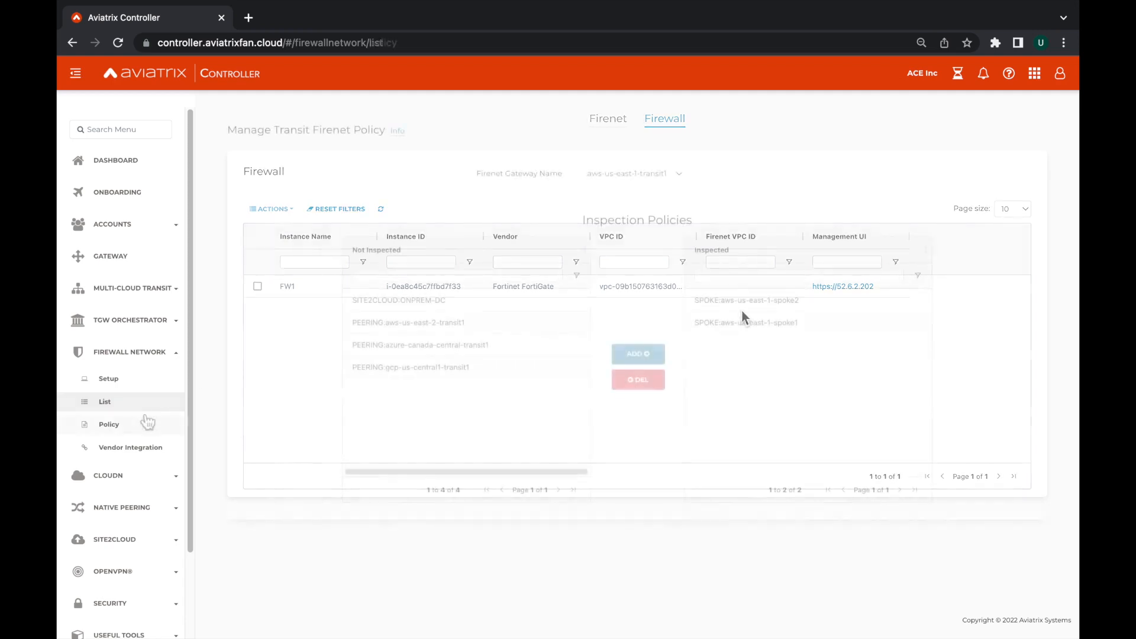
click(109, 424)
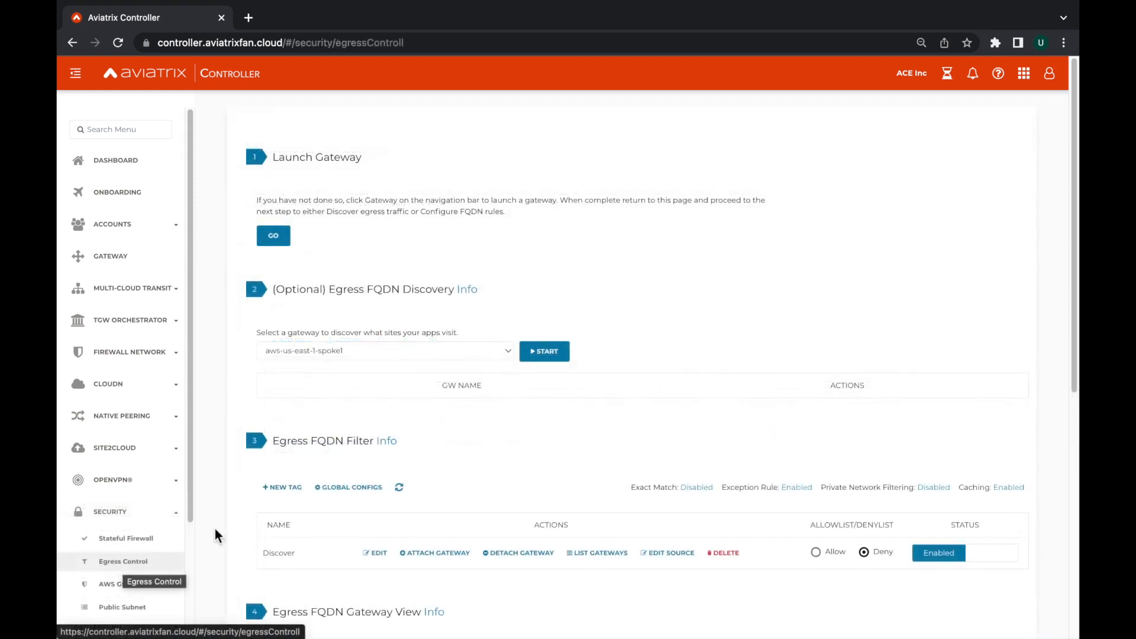
Inspect the Discover tag's domain name filters in the egress FQDN filter, close them, and review the egress FQDN gateway view.
scroll(414, 441, down, 2)
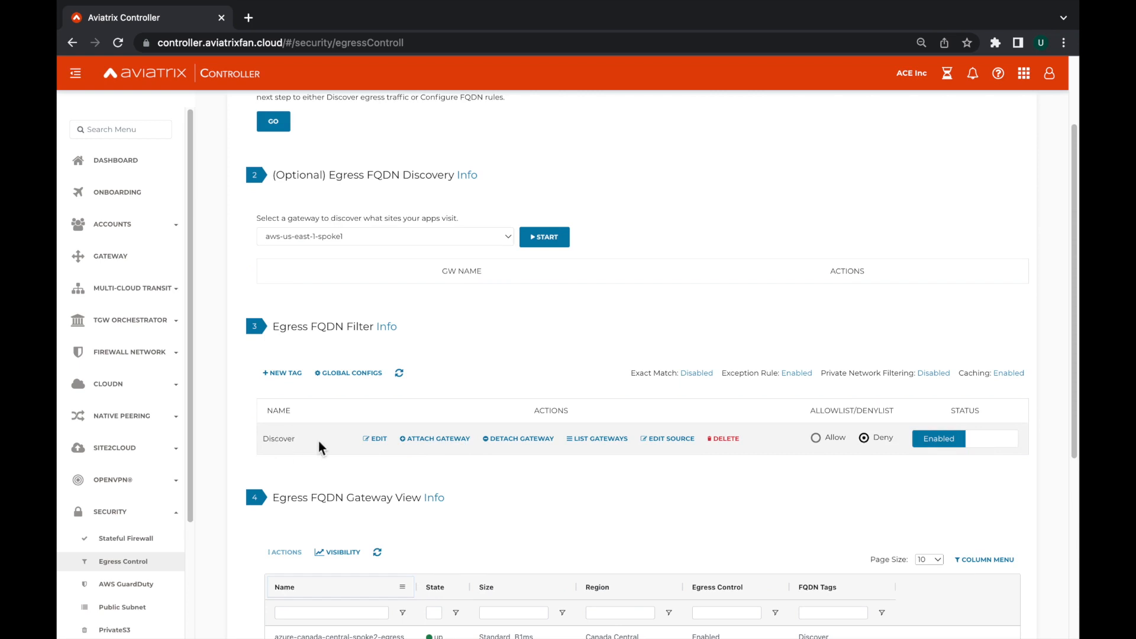
click(379, 439)
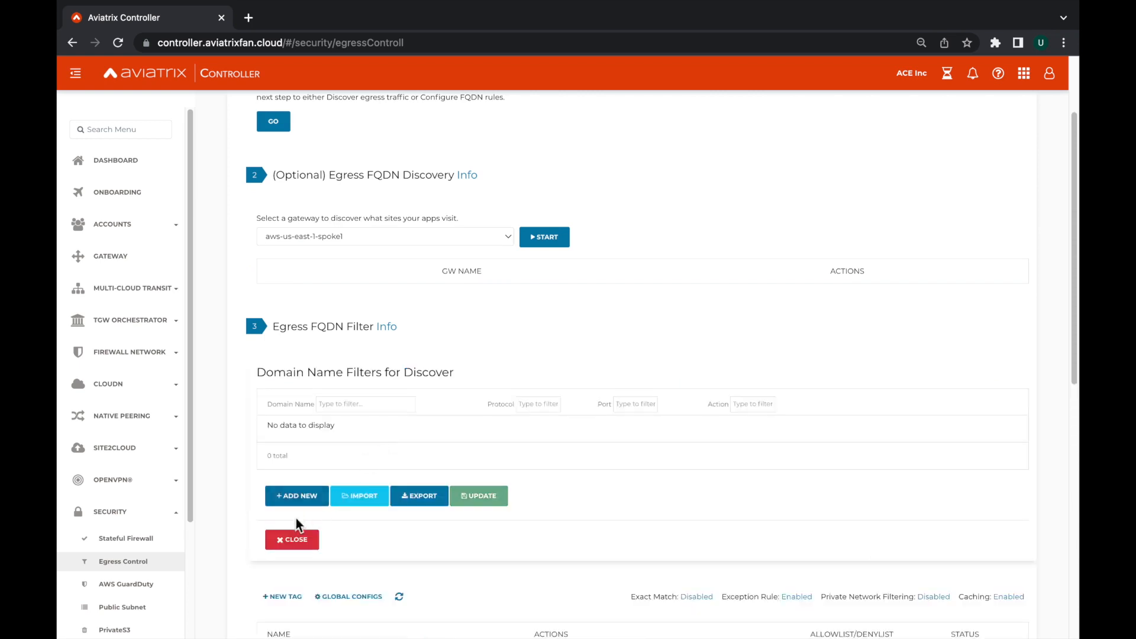
click(292, 539)
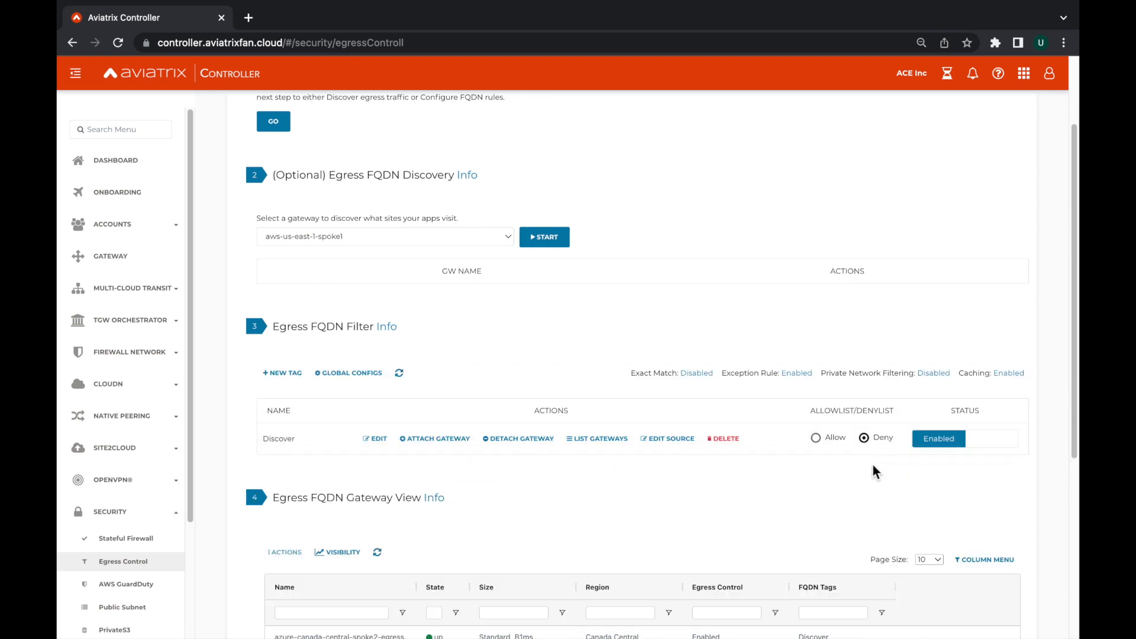
scroll(873, 464, down, 1)
scroll(872, 468, down, 2)
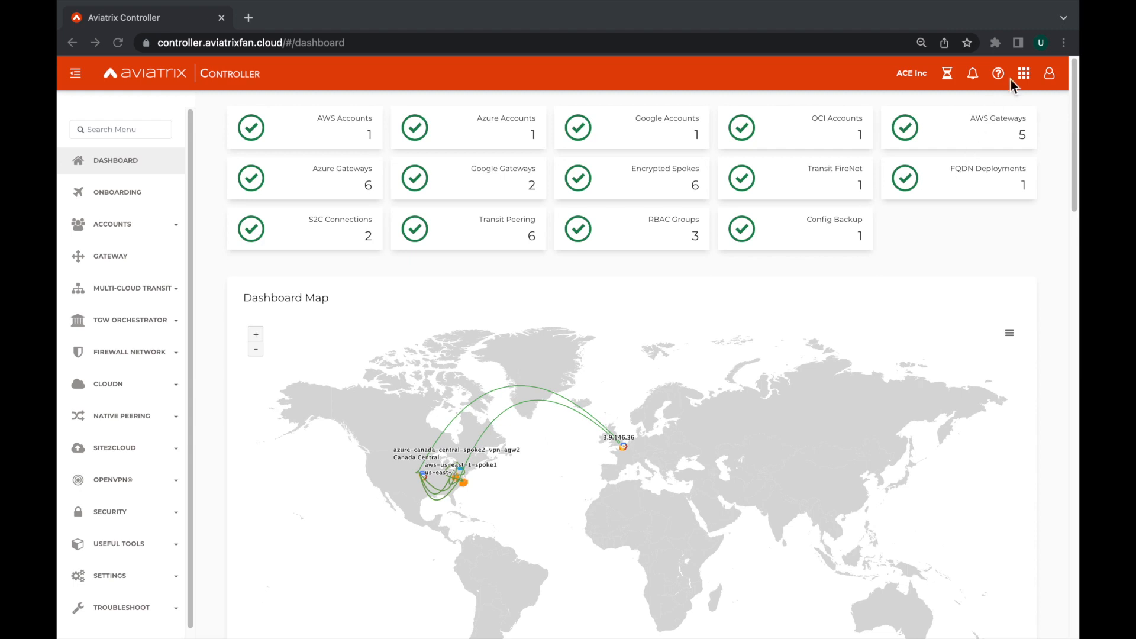
Switch to Aviatrix CoPilot from the Controller and check the status of the S2C connections on its overview dashboard.
click(1026, 78)
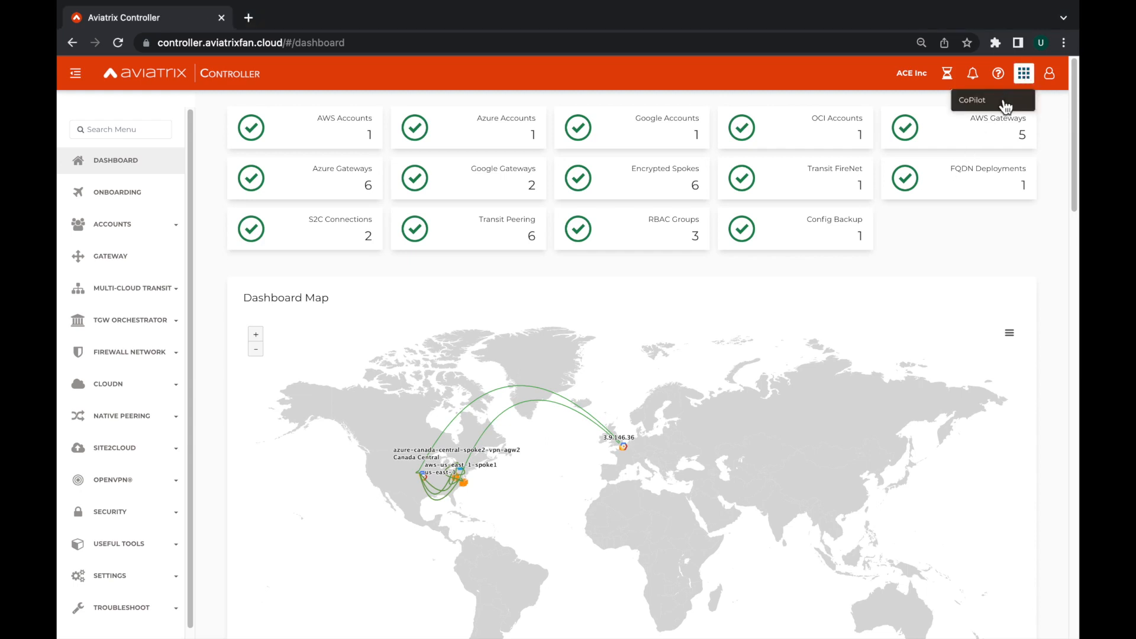
click(1003, 101)
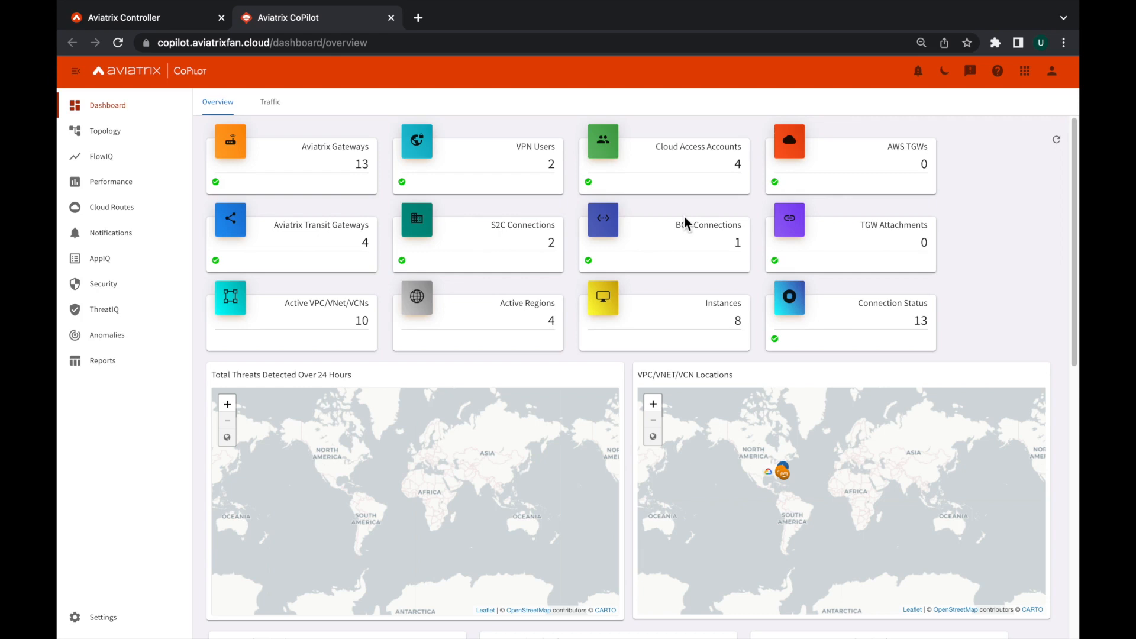
mouse_move(506, 243)
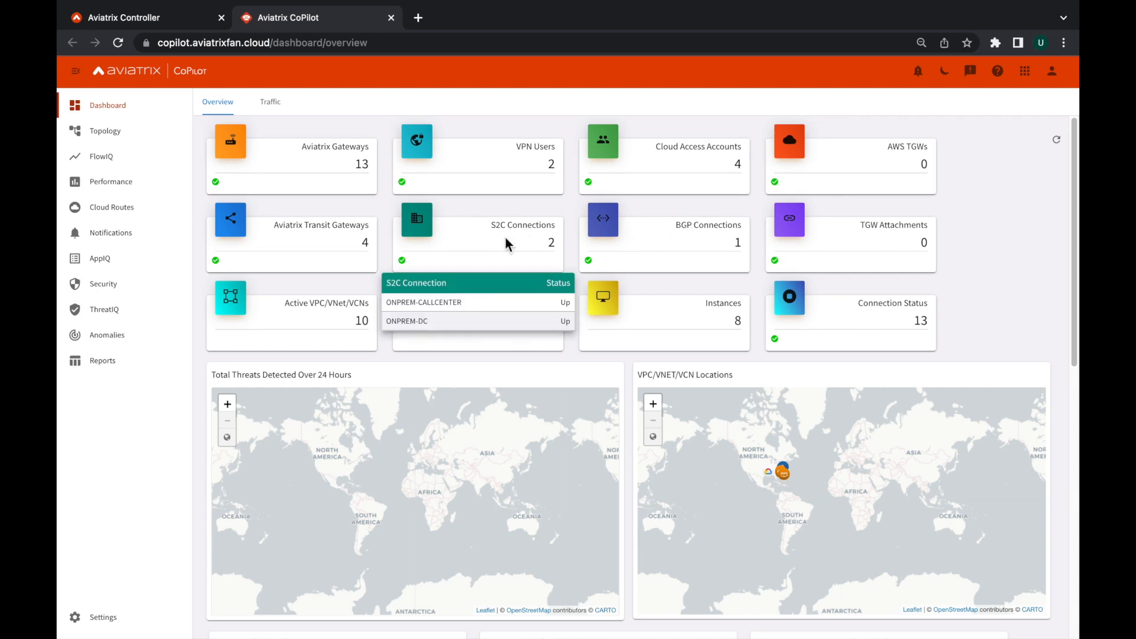
Examine the AWS locations in the eastern United States on the VPC/VNET/VCN Locations map, and reset the map view.
scroll(1050, 251, down, 3)
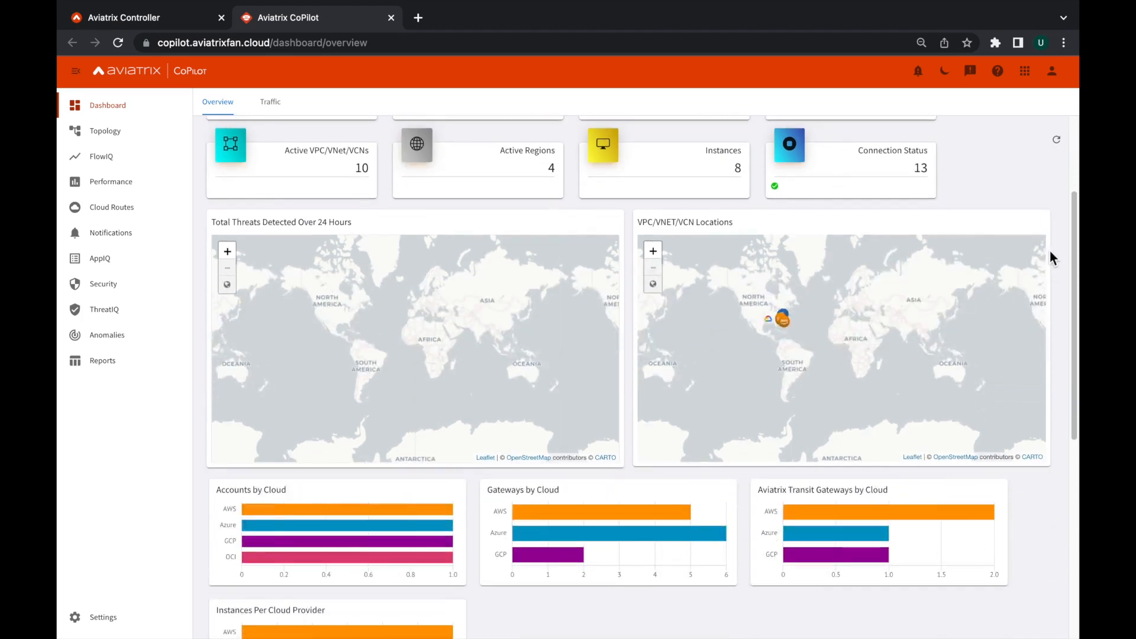
double_click(767, 334)
click(657, 254)
drag(775, 319, 877, 418)
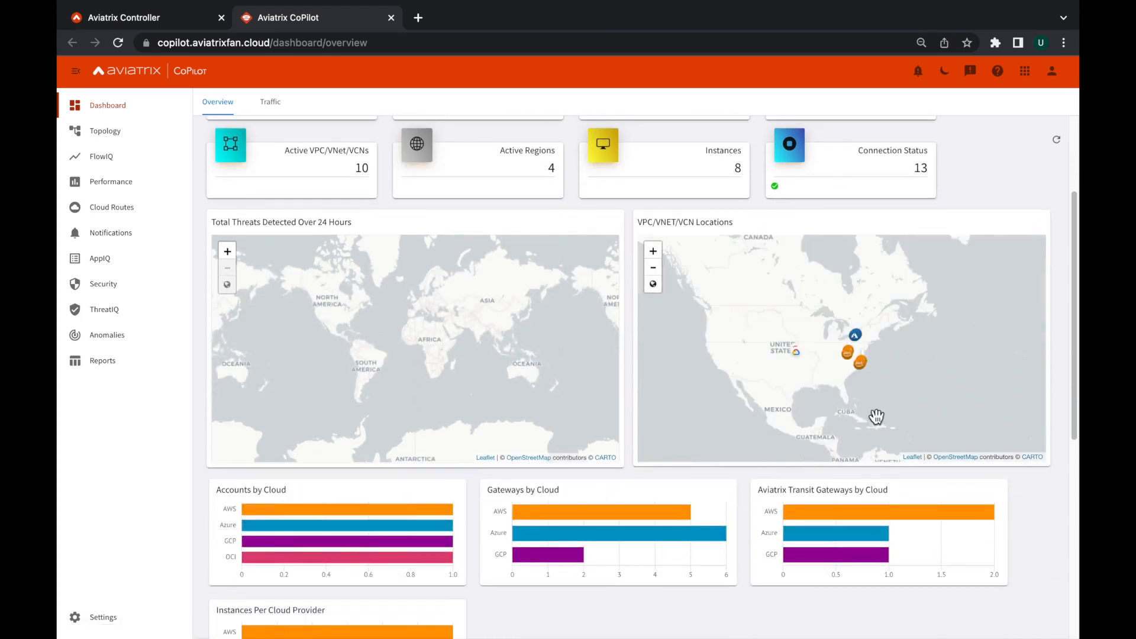
click(654, 253)
click(655, 252)
click(654, 253)
mouse_move(858, 343)
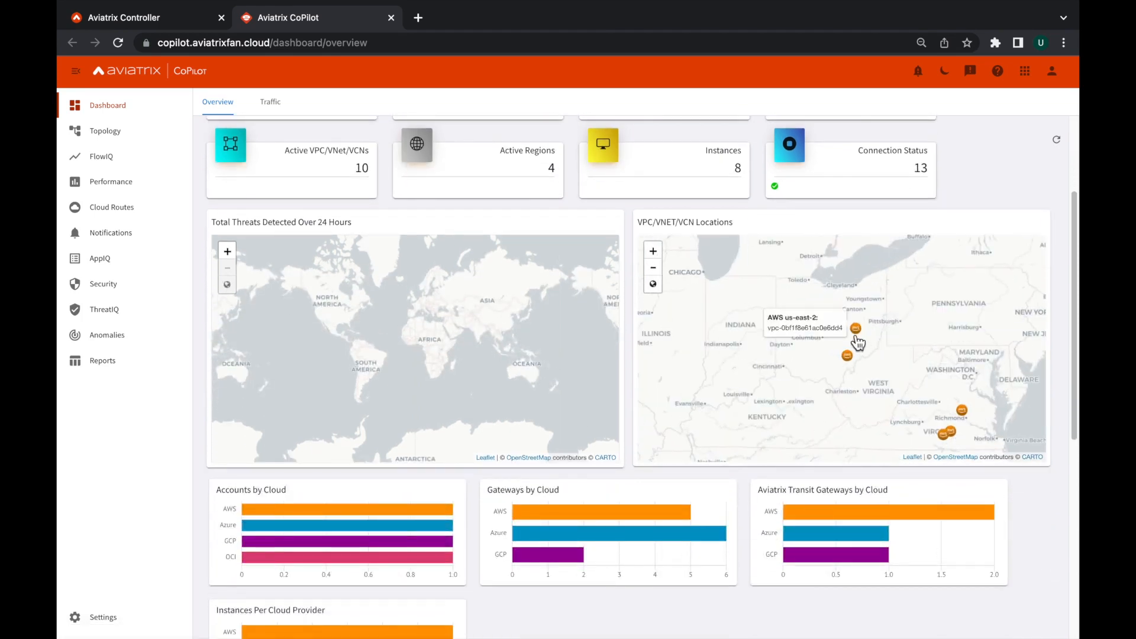
click(653, 285)
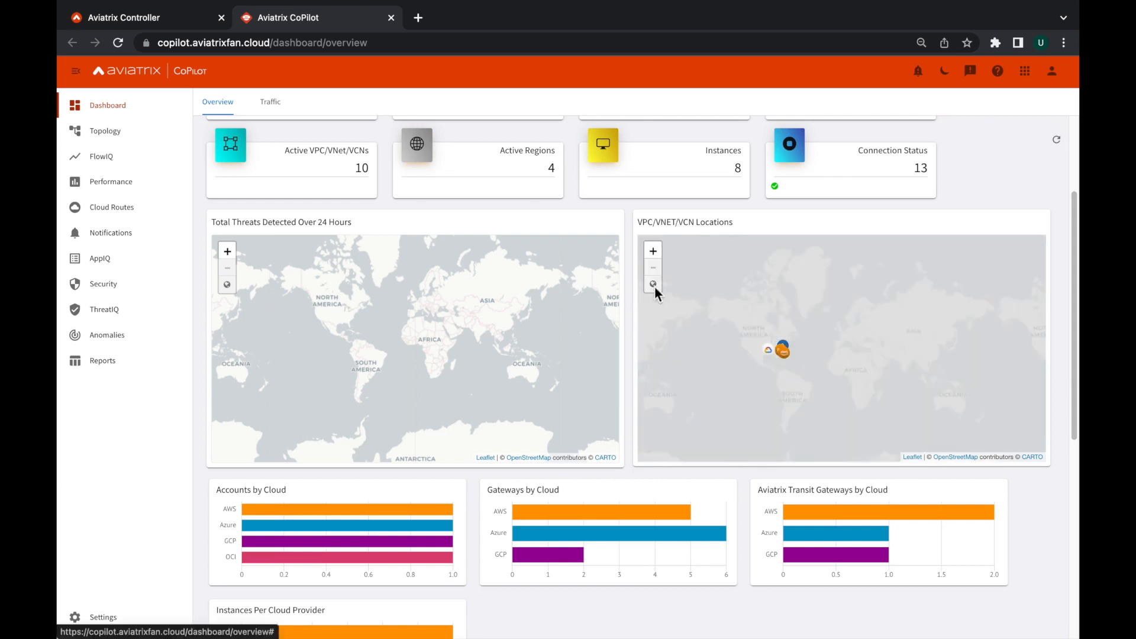
Review the overview charts of accounts, gateways and instances by cloud, type, region and size.
scroll(1053, 499, down, 2)
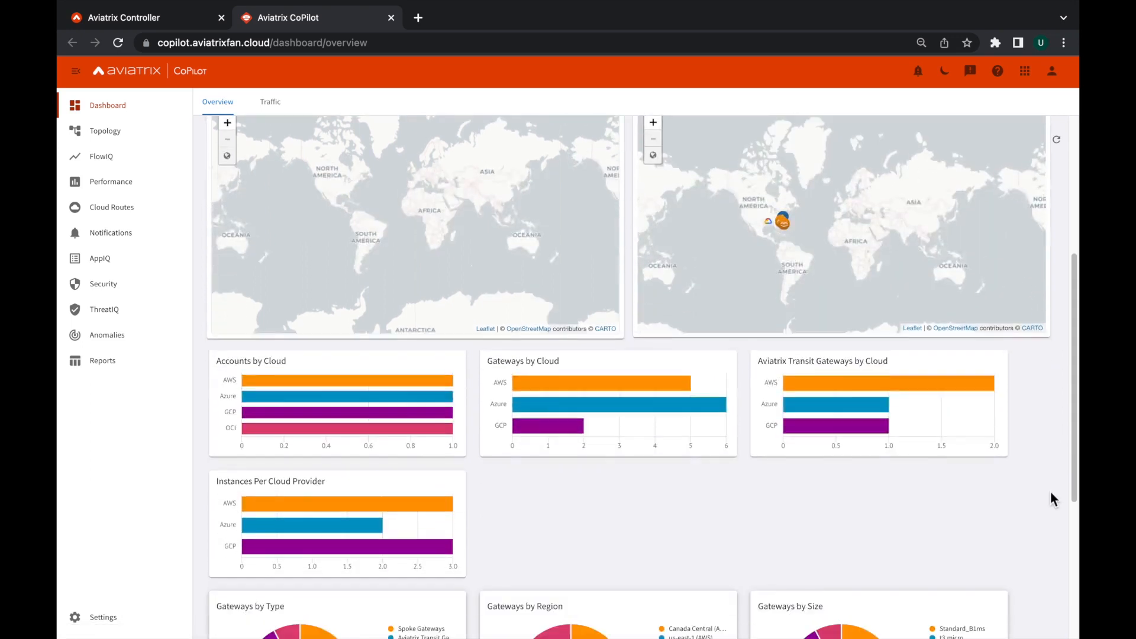
scroll(1053, 499, down, 3)
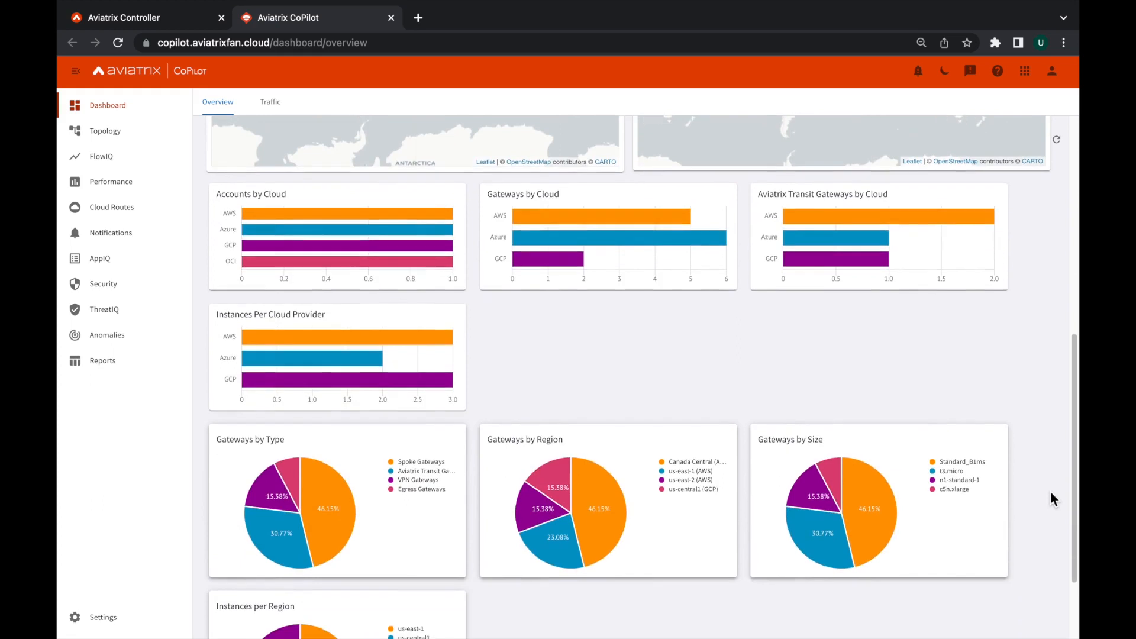
scroll(1053, 499, down, 1)
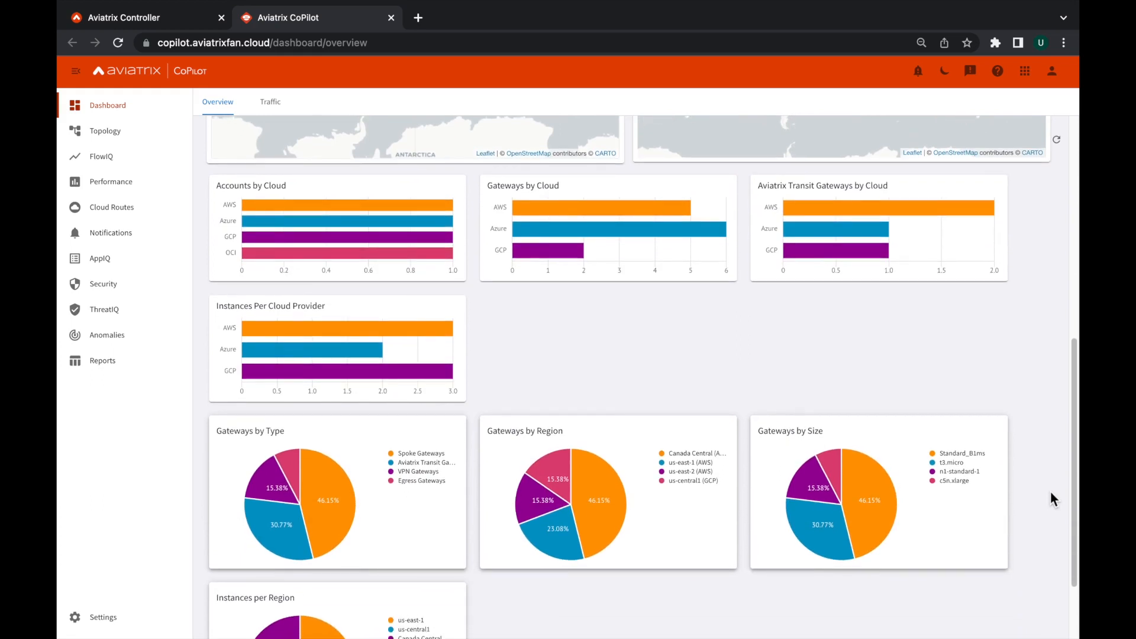
scroll(1053, 499, down, 2)
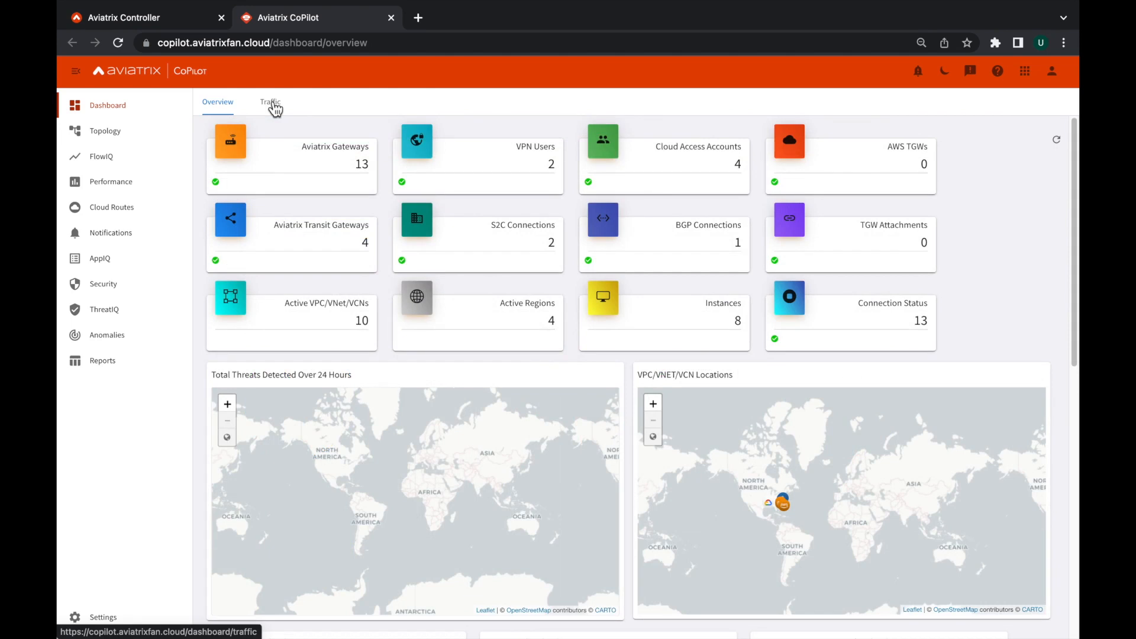
Review the 24-hour network traffic dashboard, including its tables for regions, VPCs/VNETs/VCNs, gateways and instances.
click(272, 105)
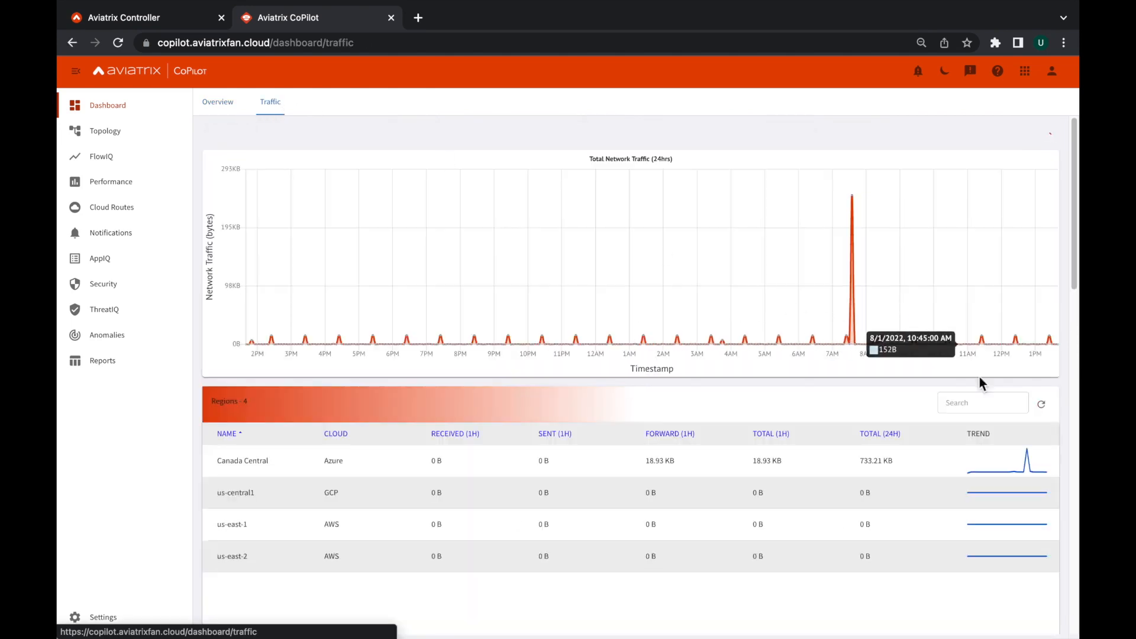
scroll(1064, 422, down, 1)
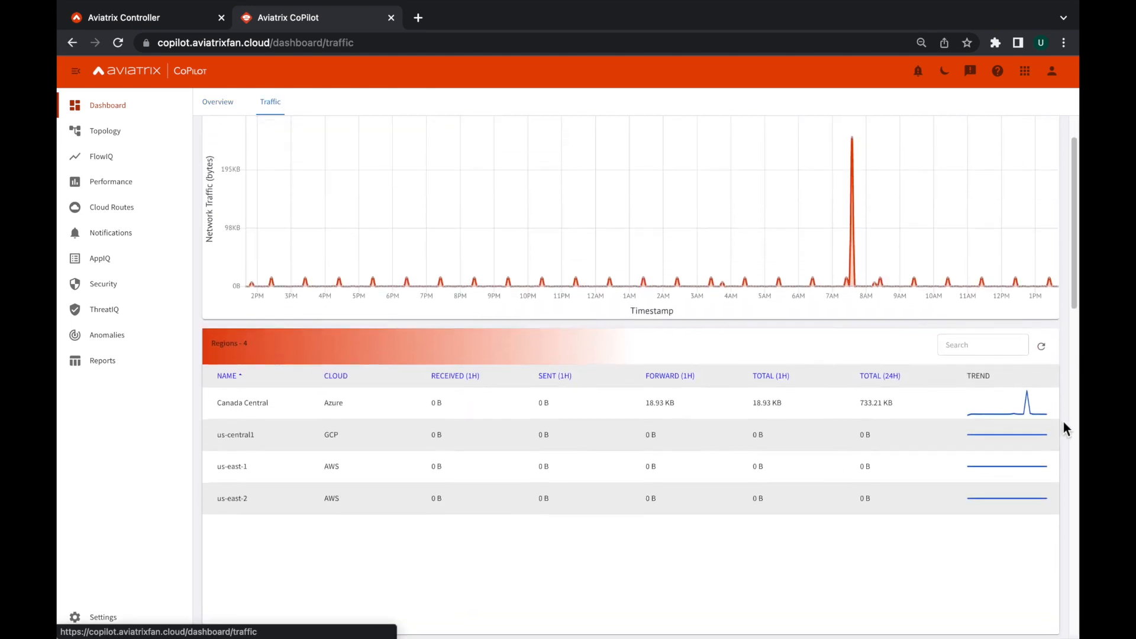
scroll(1063, 423, down, 5)
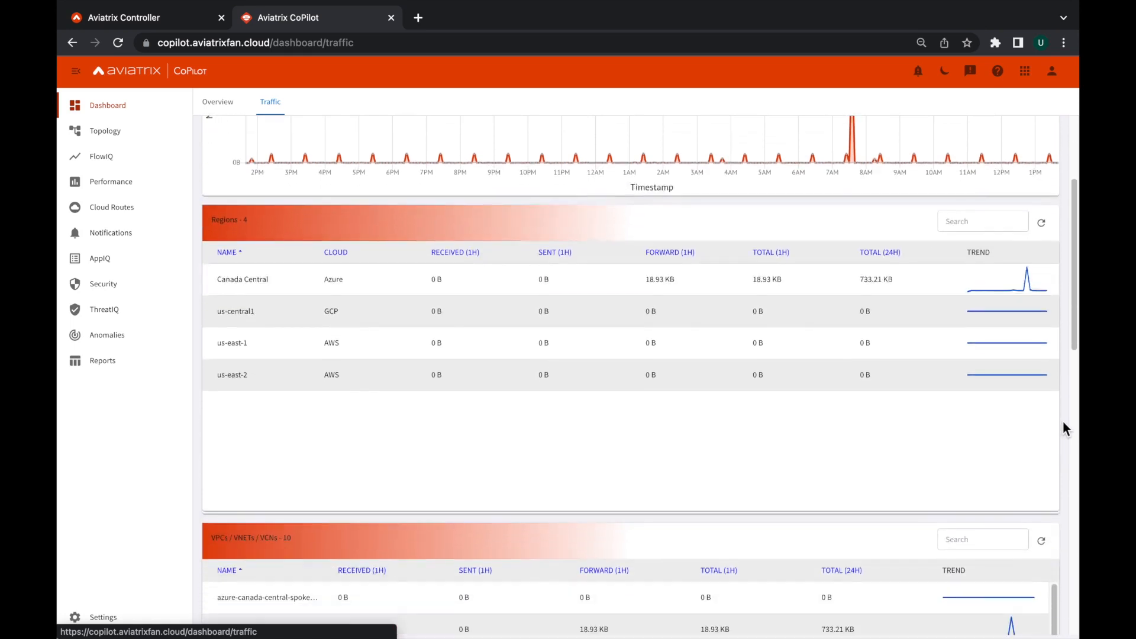
scroll(1064, 425, down, 8)
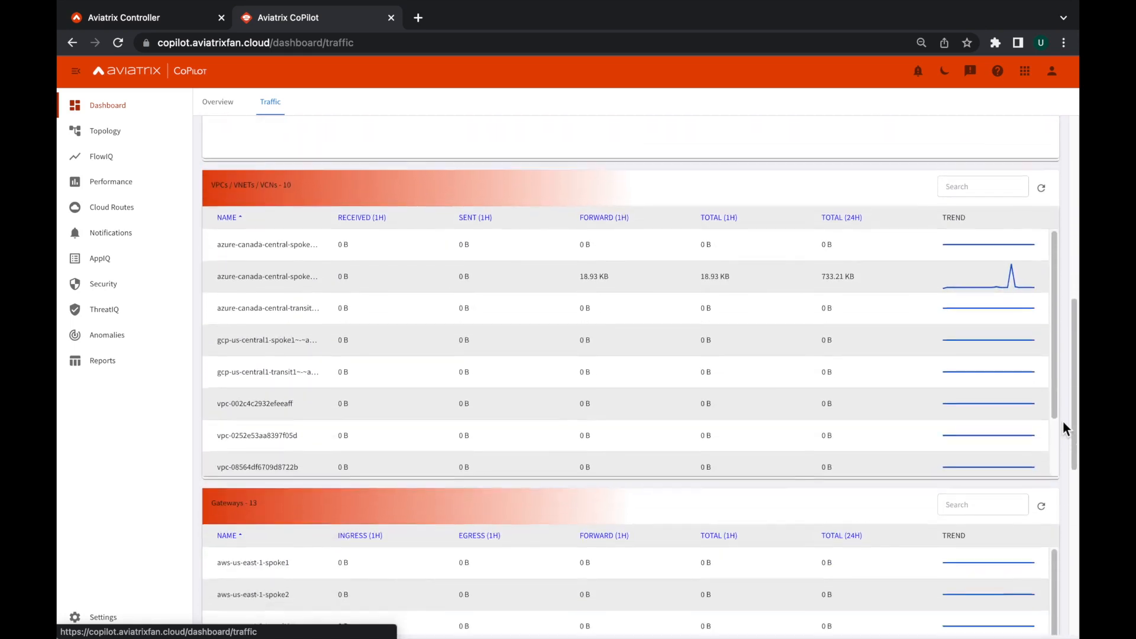
scroll(1063, 427, down, 5)
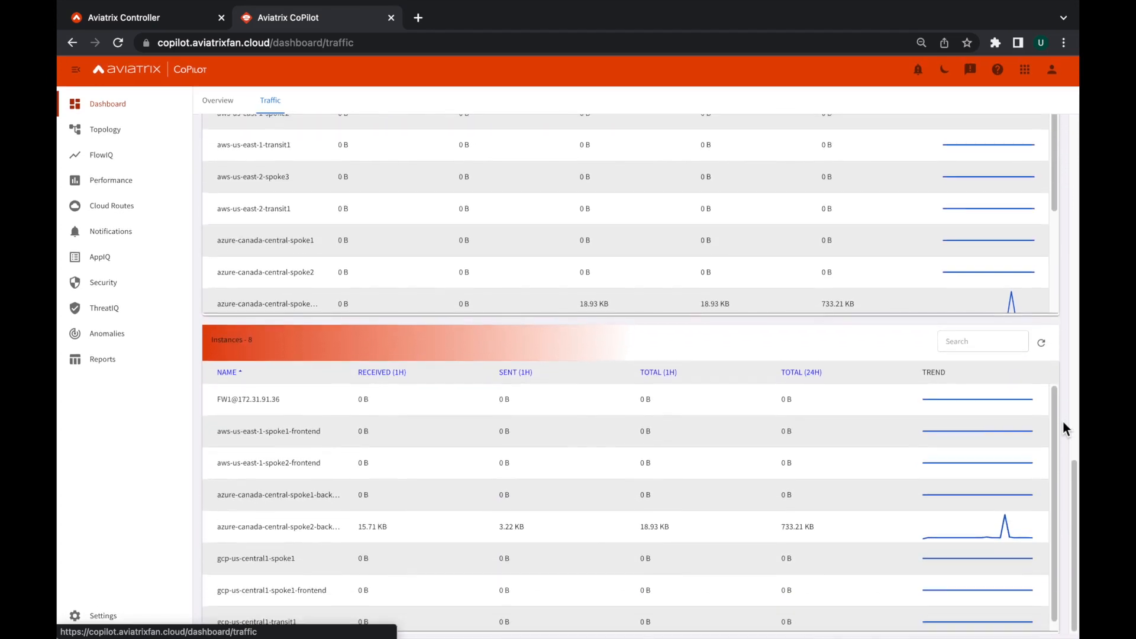
Open the network topology graph and expand the aws-us-east-1-spoke1 cluster.
click(112, 133)
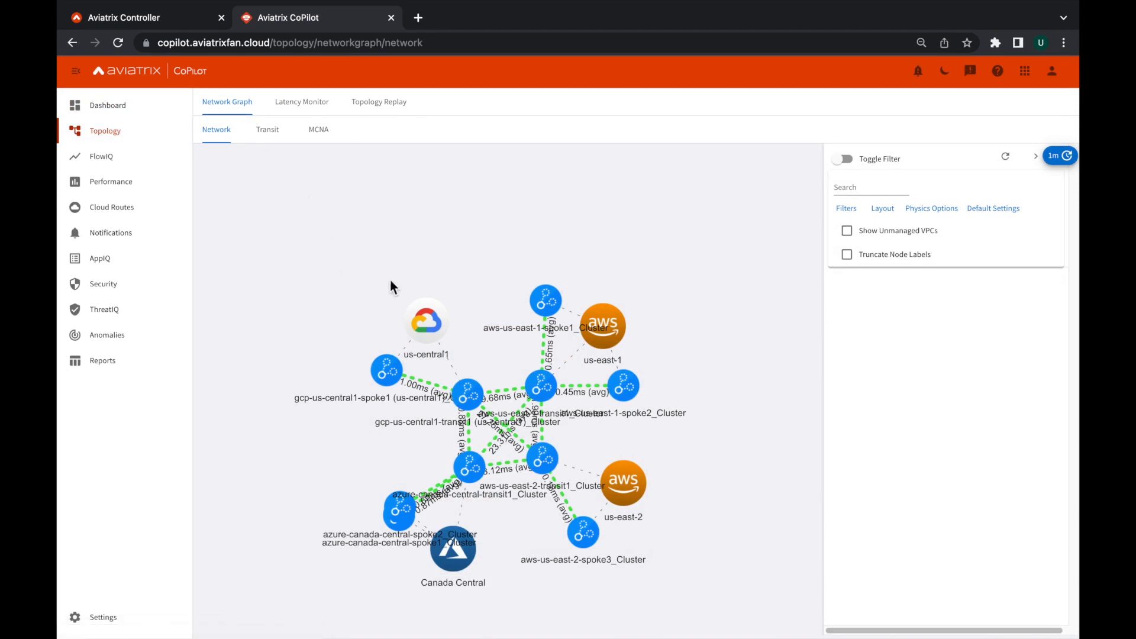
double_click(543, 300)
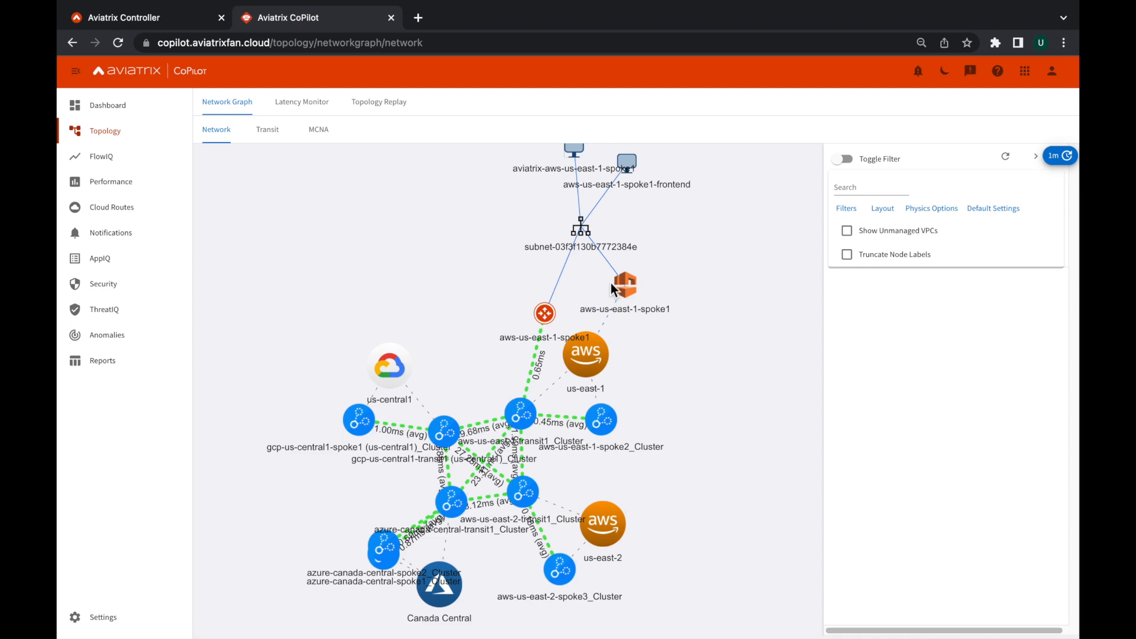
Filter the topology with the saved Application workloads filter and show the details of the aws-us-east-1-spoke2-frontend instance.
click(845, 158)
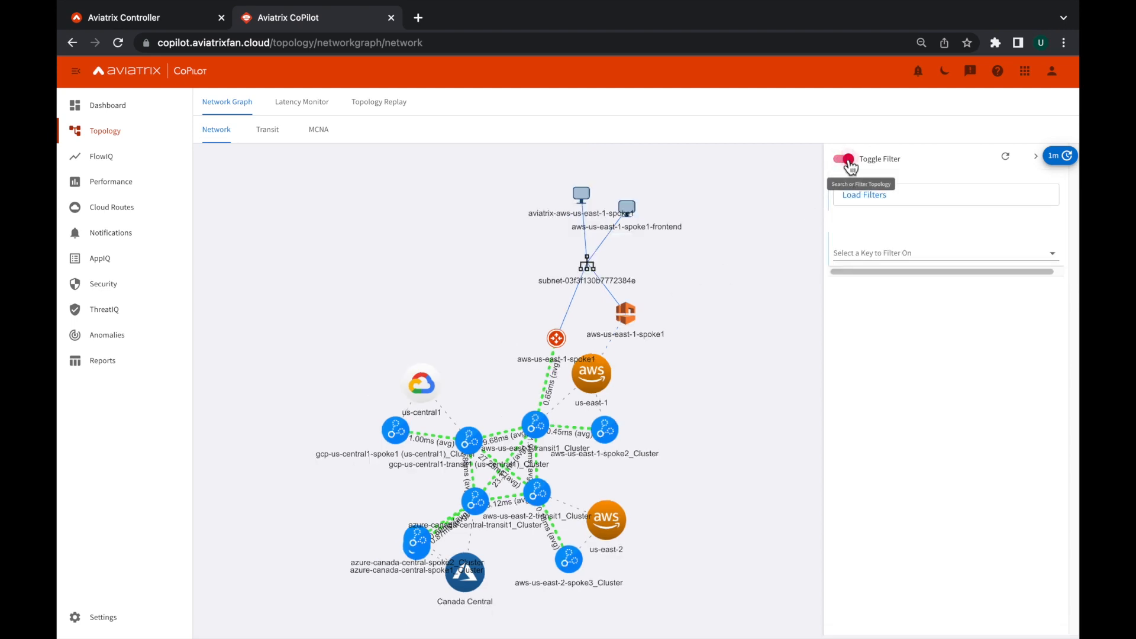
click(862, 201)
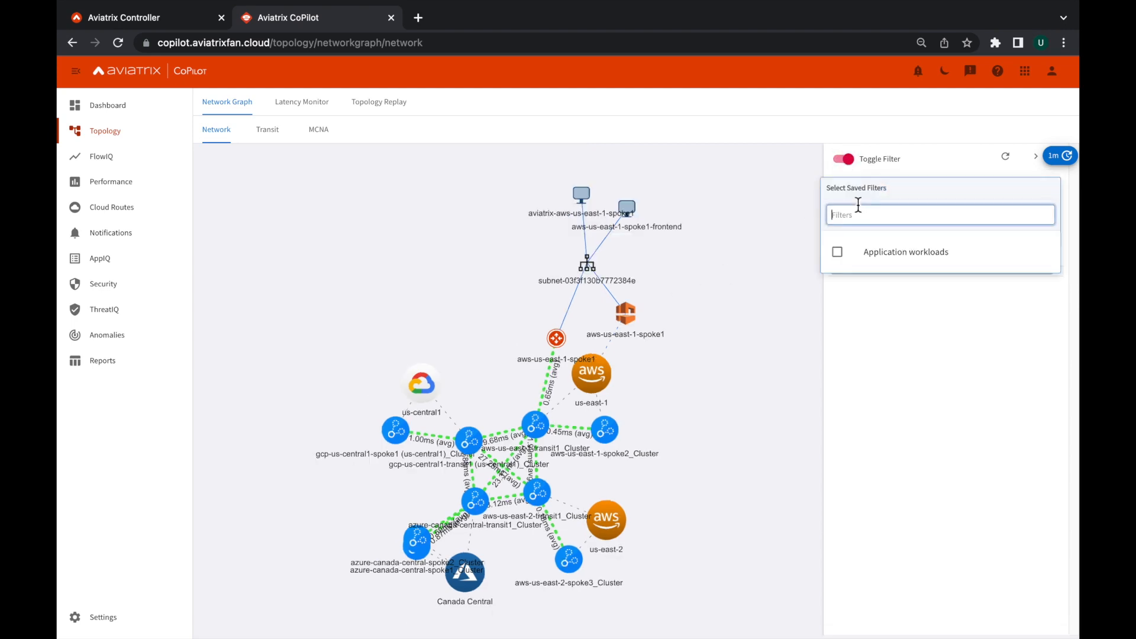
click(871, 251)
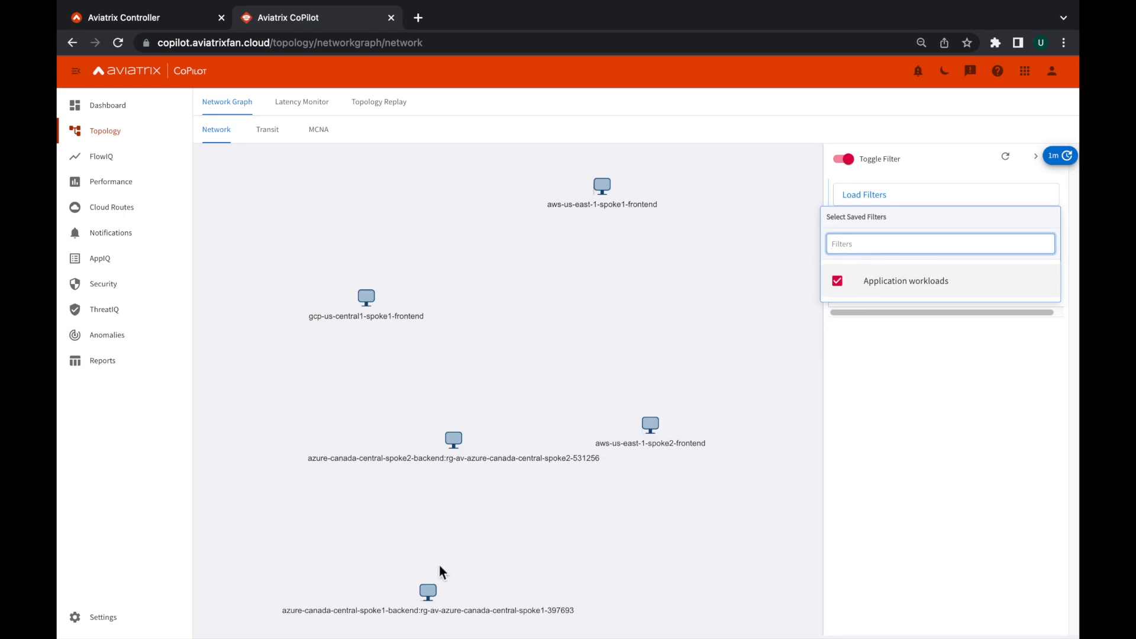
click(649, 426)
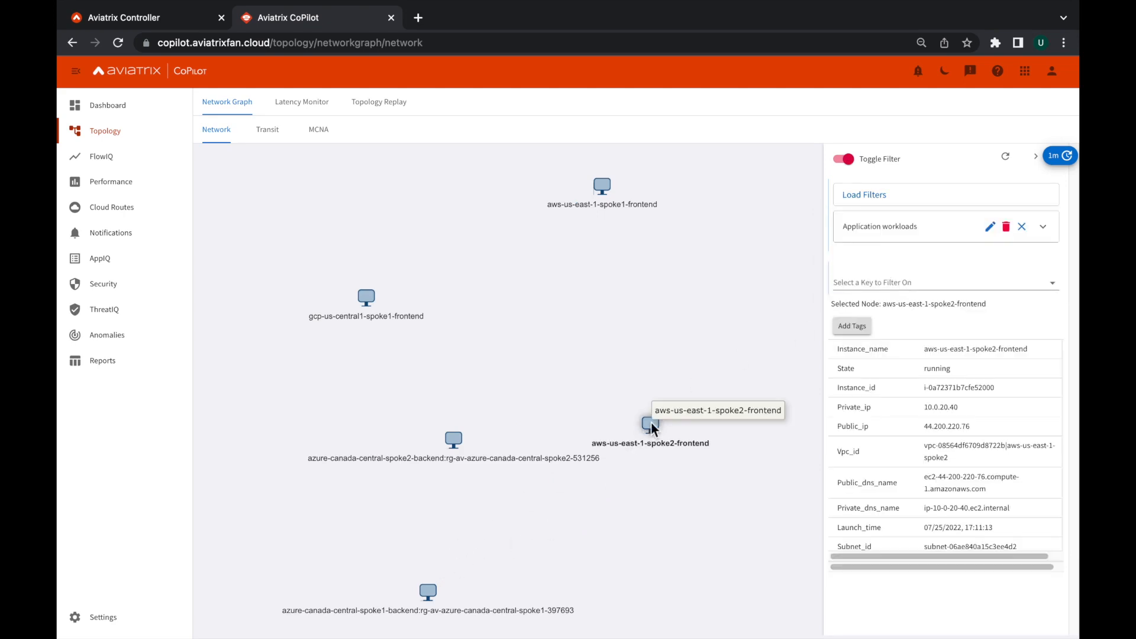
Show the details of the gcp-us-central1-spoke1-frontend instance, and clear the Application workloads filter group and turn topology filtering off.
click(366, 298)
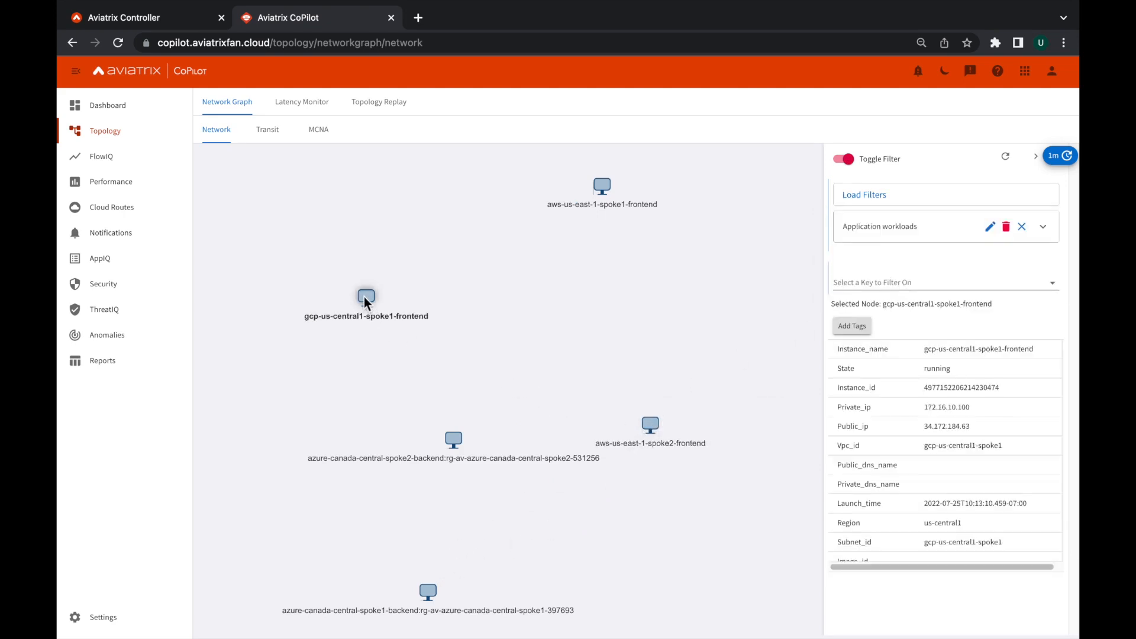
click(1022, 228)
click(844, 158)
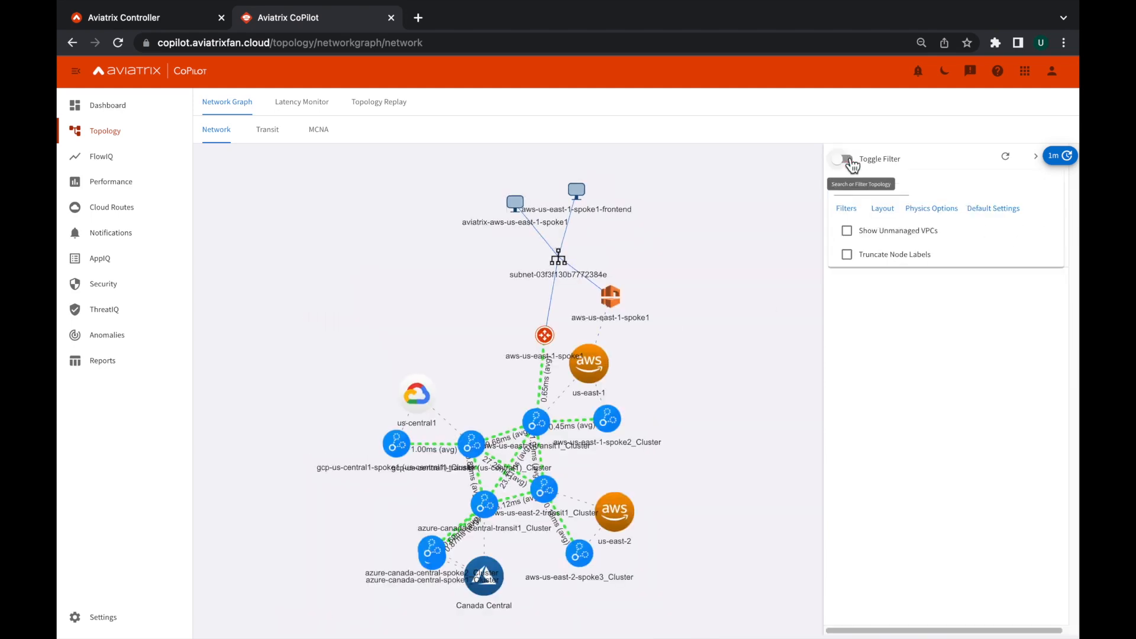
Load the saved Gateways only layout in the network topology graph.
click(885, 209)
click(883, 251)
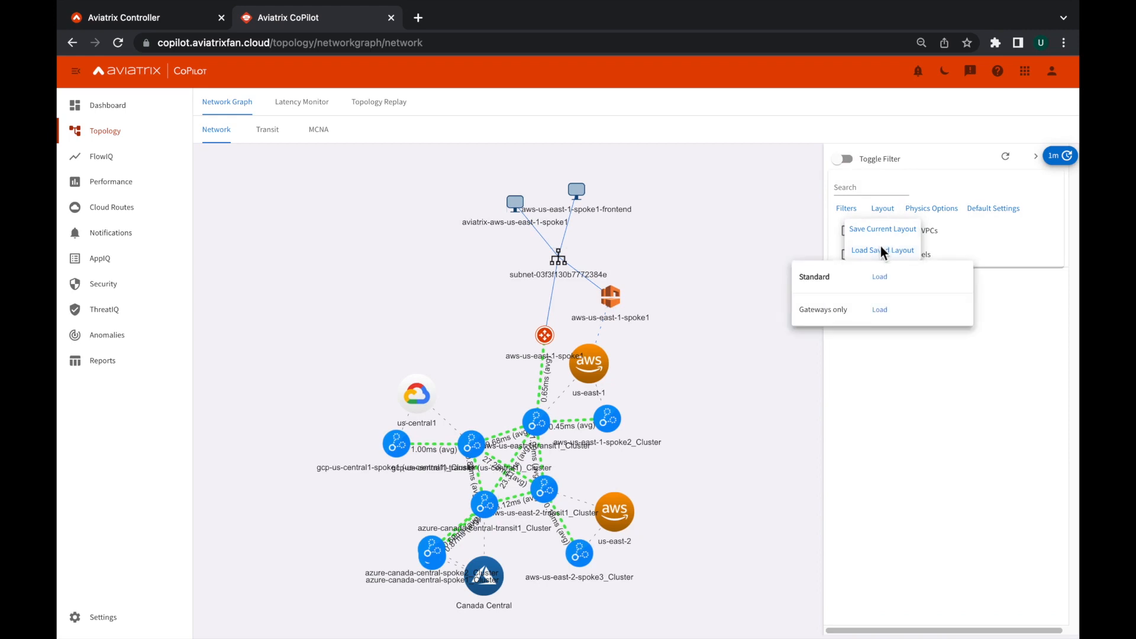
click(881, 310)
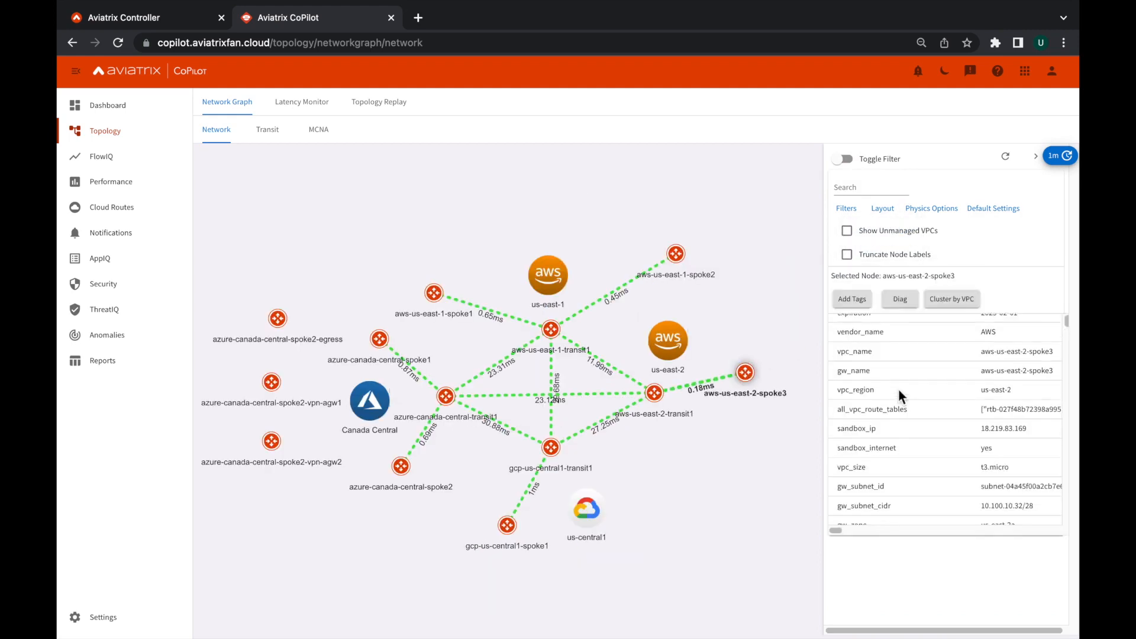
Open the gateway diagnostics for aws-us-east-2-spoke3 and look through the Ping, Traceroute, Tracepath and further diagnostic tools.
click(900, 301)
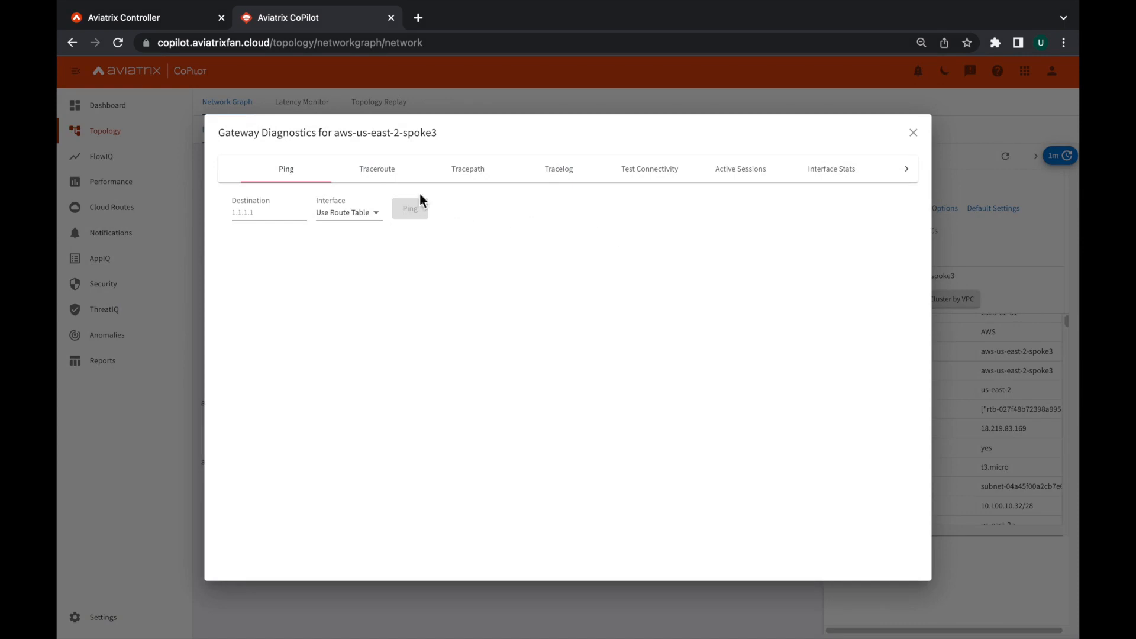
click(366, 173)
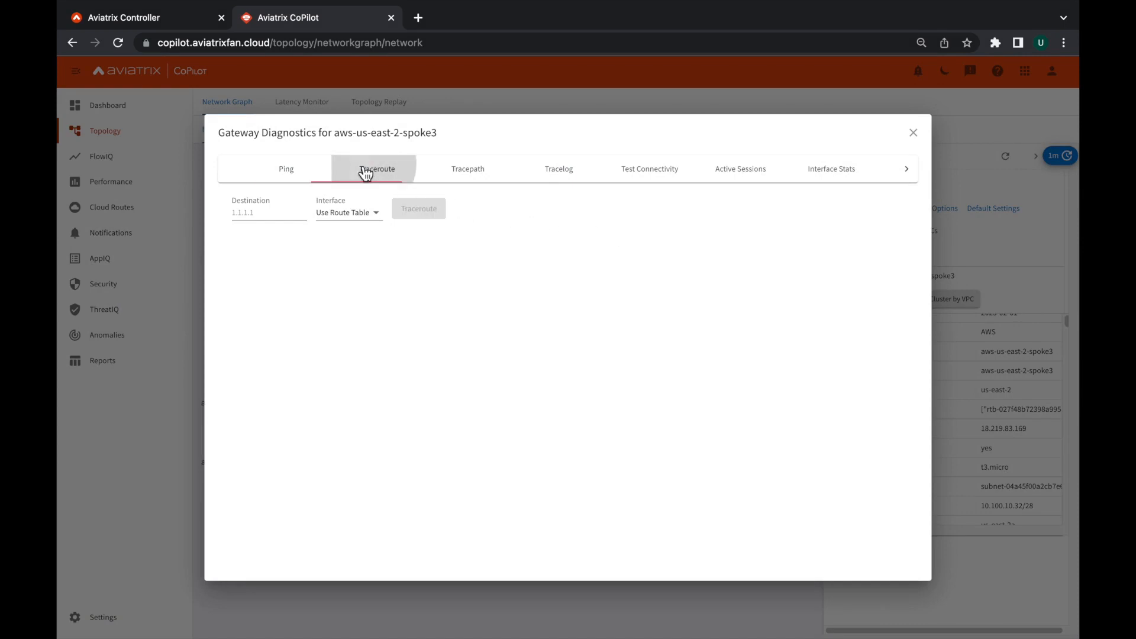
click(482, 177)
click(907, 170)
click(672, 172)
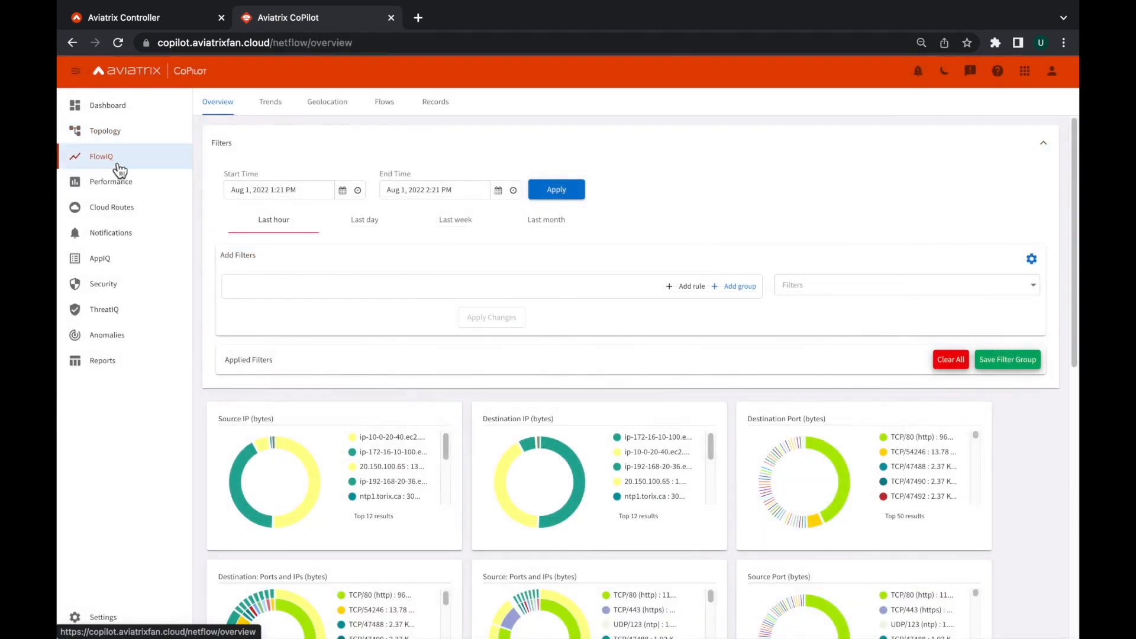
Review the FlowIQ overview charts of source and destination IPs, ports, protocols and autonomous systems for the last hour.
scroll(1053, 467, down, 2)
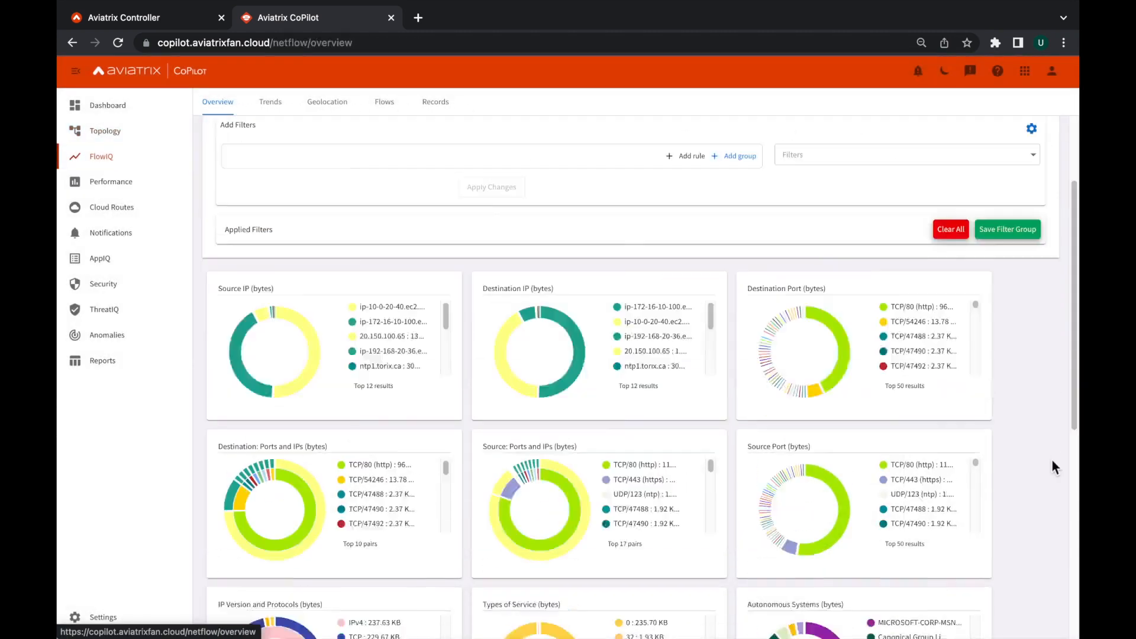
scroll(1054, 468, down, 6)
scroll(1050, 478, up, 10)
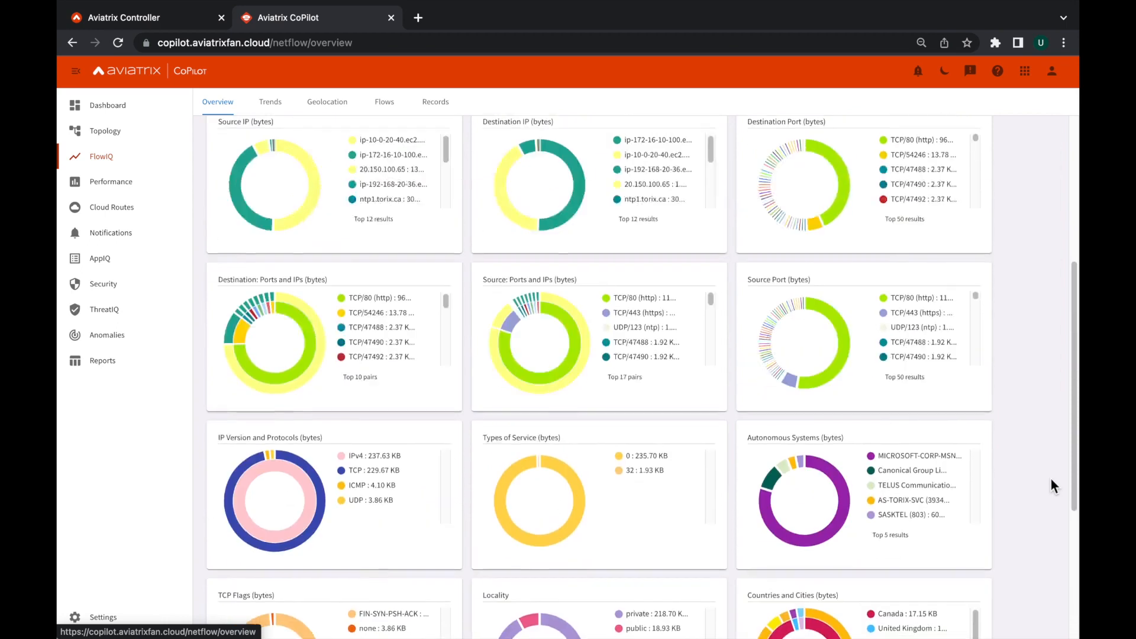
Filter the FlowIQ overview to destination port TCP/80 (http), review the filtered charts and clear the filter.
click(916, 422)
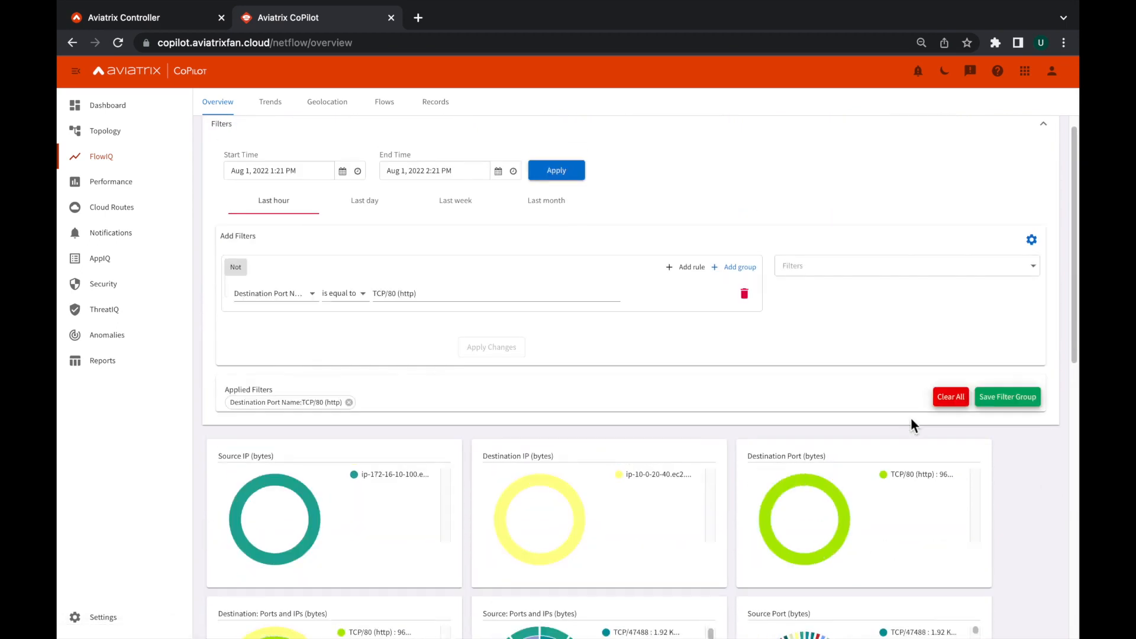
scroll(1031, 492, down, 3)
scroll(1030, 501, down, 8)
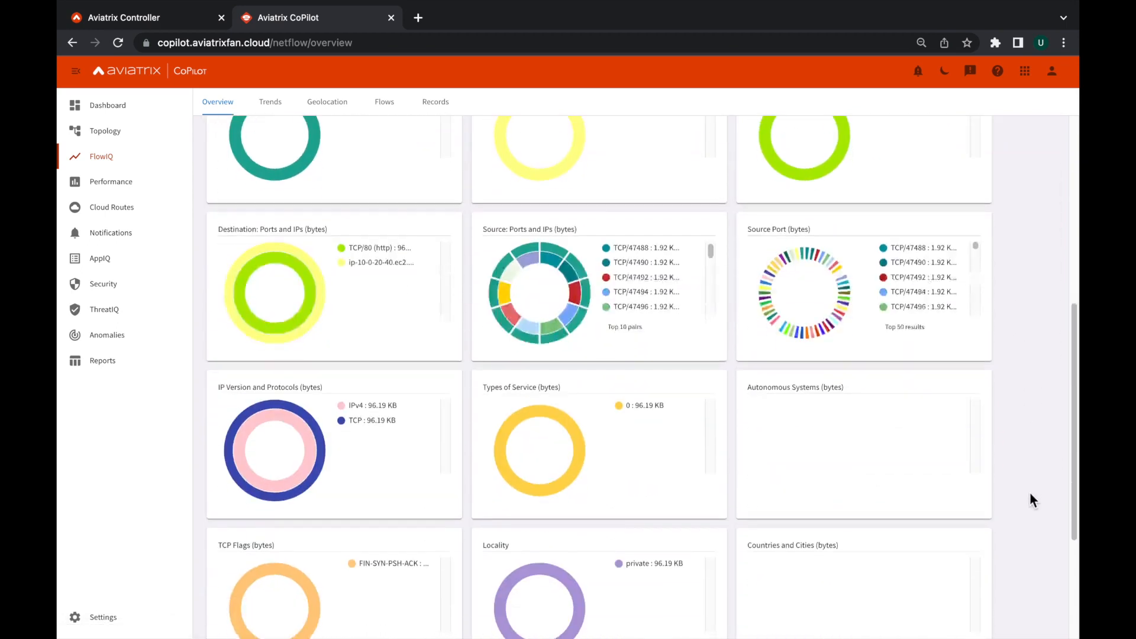
scroll(1030, 501, up, 12)
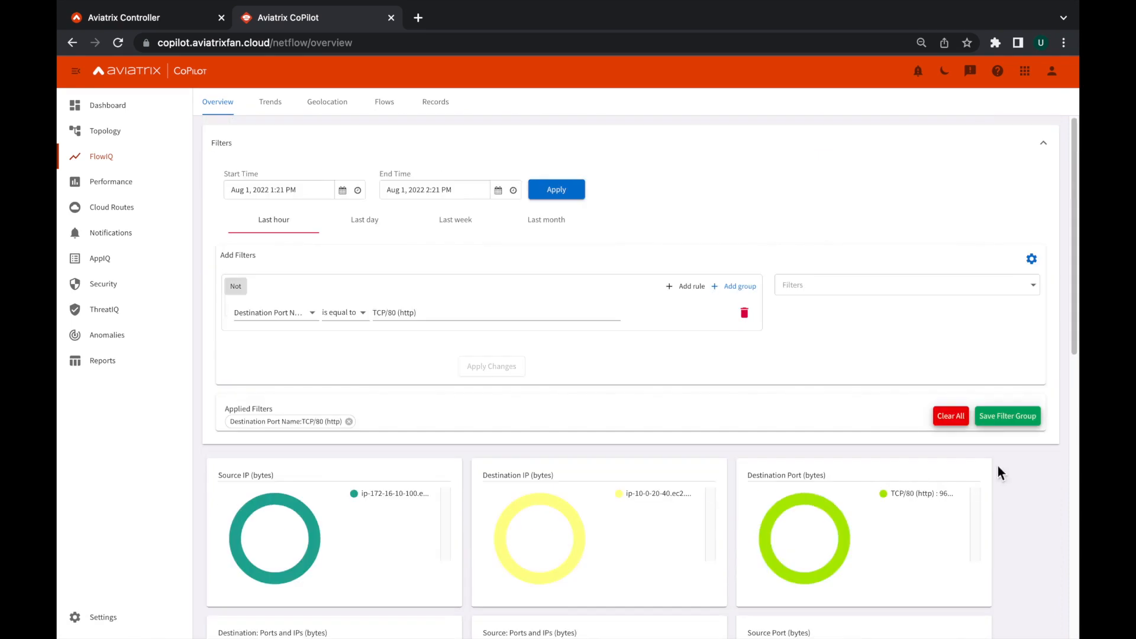
click(947, 416)
Review the FlowIQ traffic trends and narrow the time range to Aug 1, 2022 2:00 PM through 2:10 PM around the traffic peak.
click(269, 105)
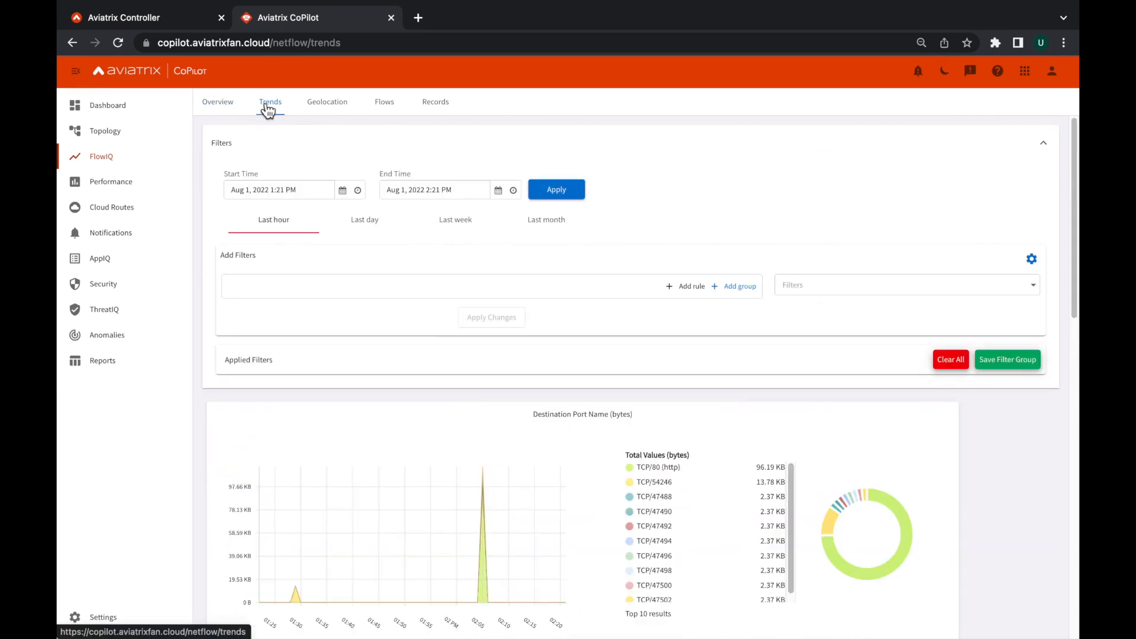
scroll(1021, 489, down, 10)
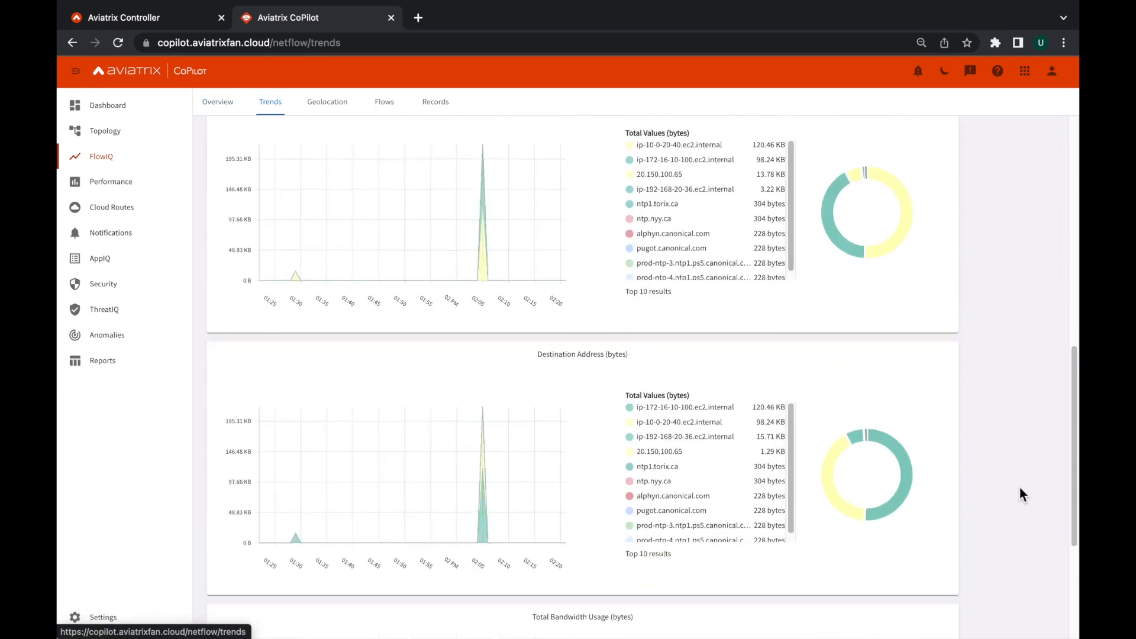
scroll(1021, 489, up, 10)
scroll(1021, 487, up, 2)
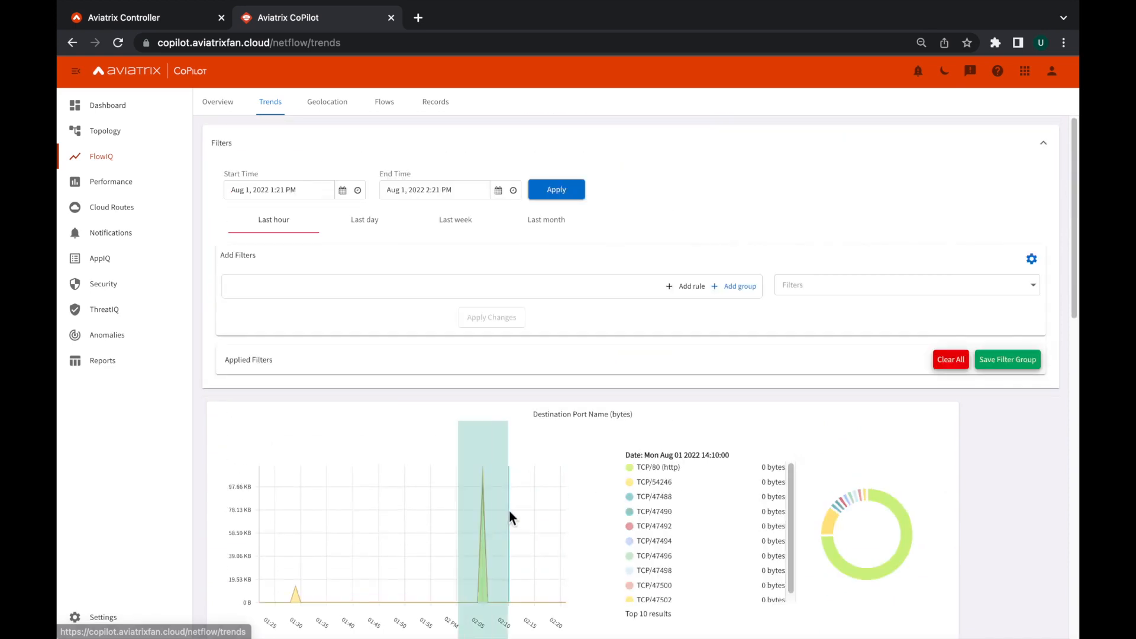
click(563, 193)
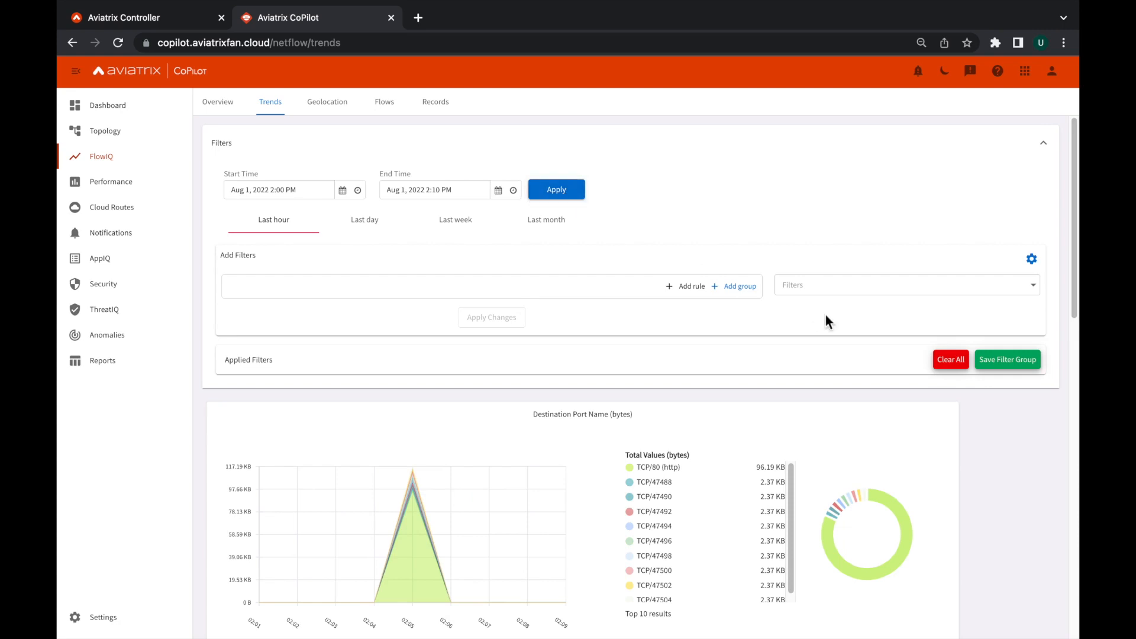
View the FlowIQ geolocation map for the last day and the last week.
click(330, 105)
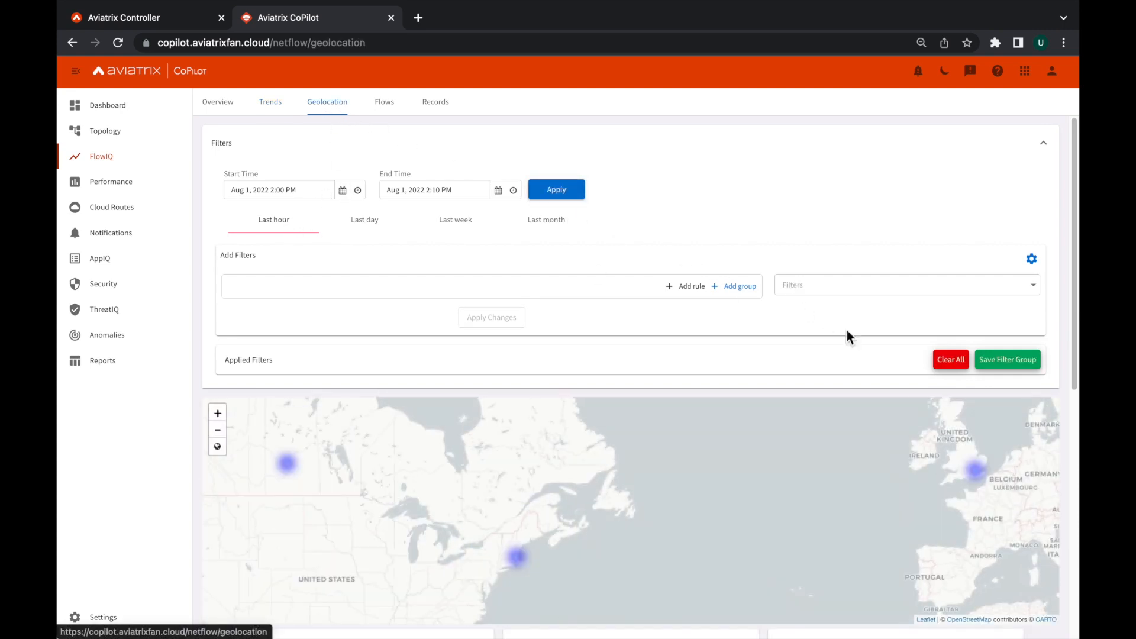
click(942, 365)
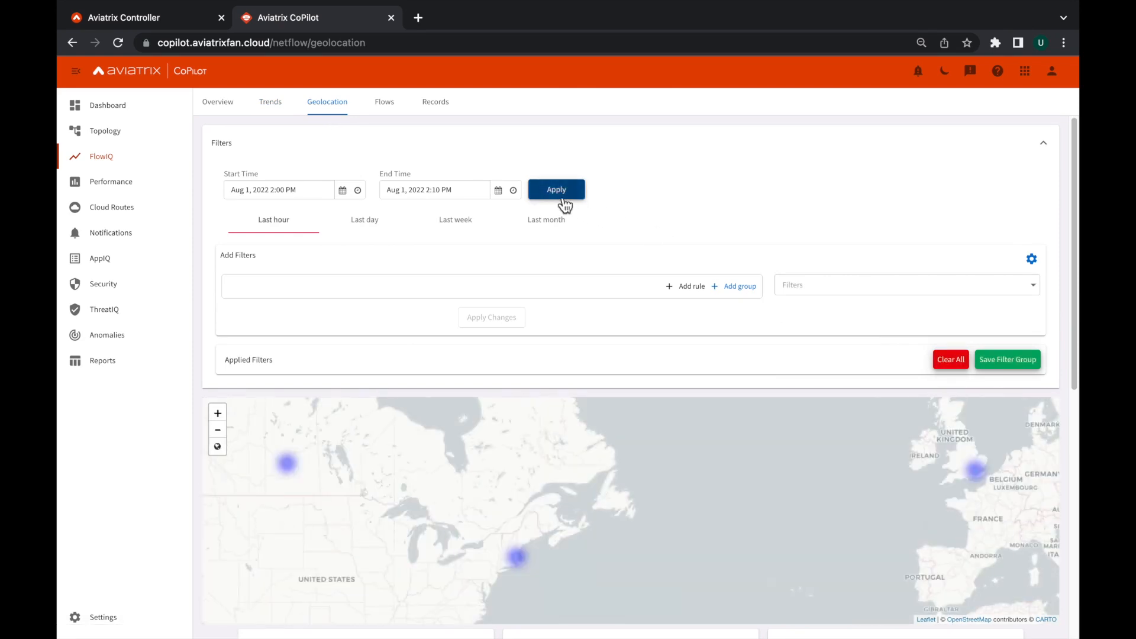
click(342, 228)
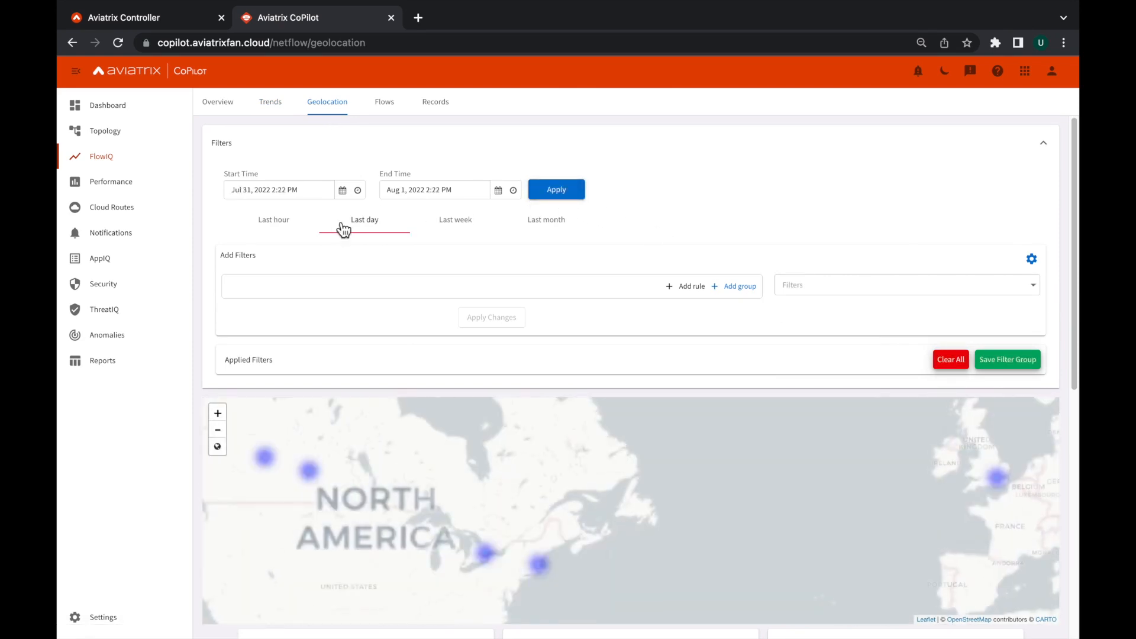
click(465, 230)
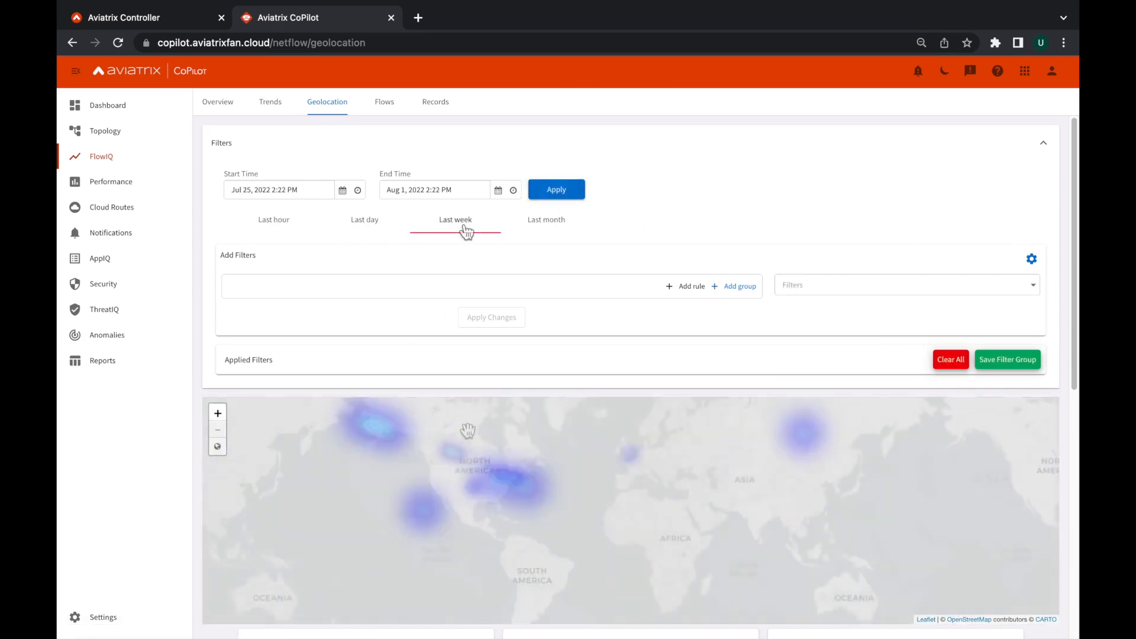
Open the FlowIQ Flows view and apply the last hour as its time range.
click(384, 102)
scroll(1058, 512, down, 4)
scroll(506, 286, up, 4)
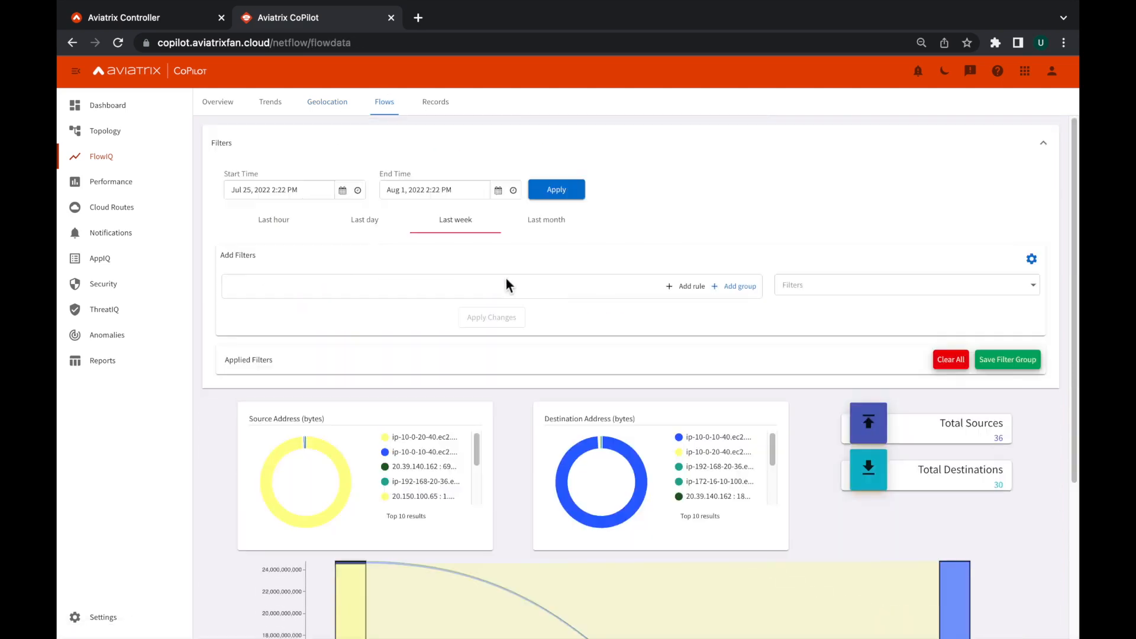
click(284, 227)
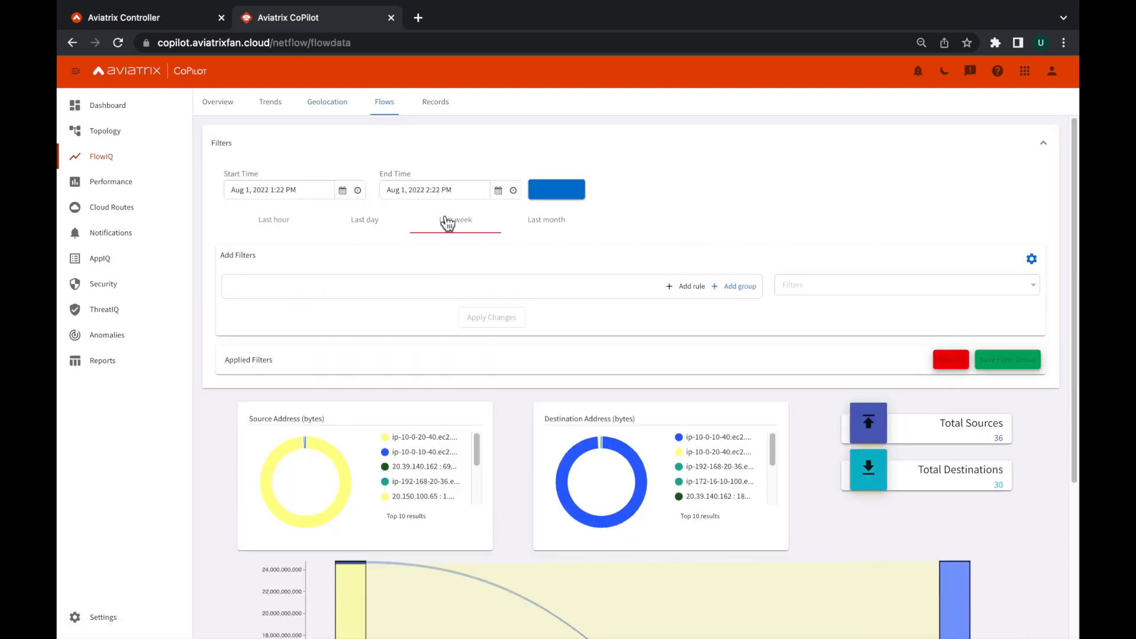
click(562, 194)
Examine the source-to-destination flow diagram, inspecting the flows in both directions between ip-172-16-10-100.ec2.internal and ip-10-0-20-40.ec2.internal.
scroll(894, 262, down, 1)
scroll(893, 260, down, 3)
mouse_move(638, 507)
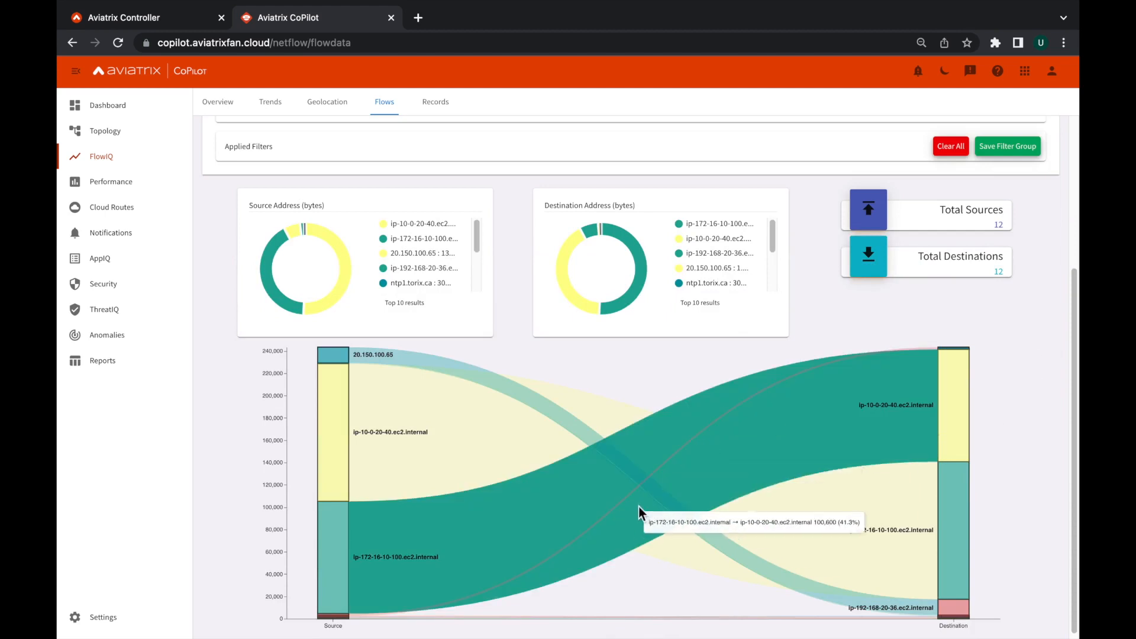
mouse_move(443, 451)
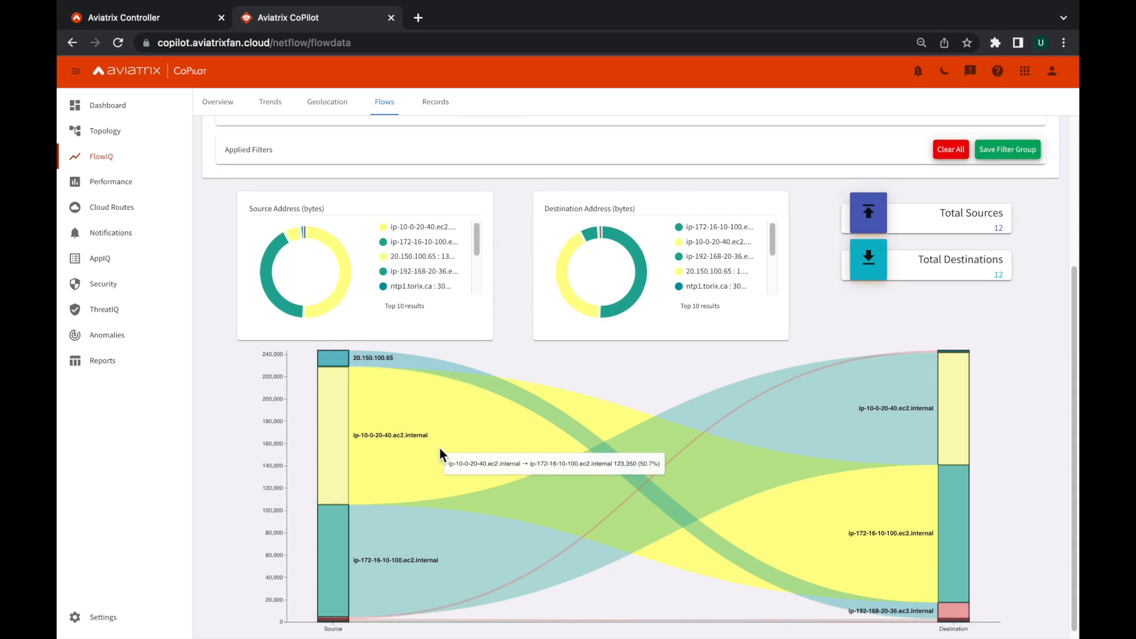
scroll(438, 444, up, 4)
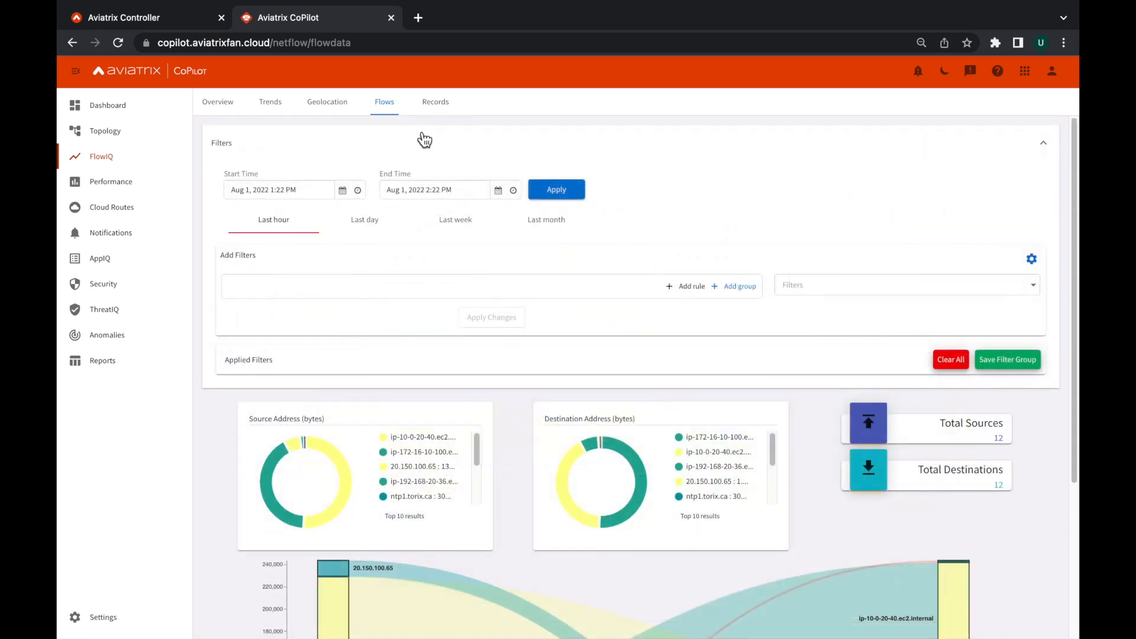
Review the FlowIQ flow records and browse the list of columns available for the records table.
click(436, 106)
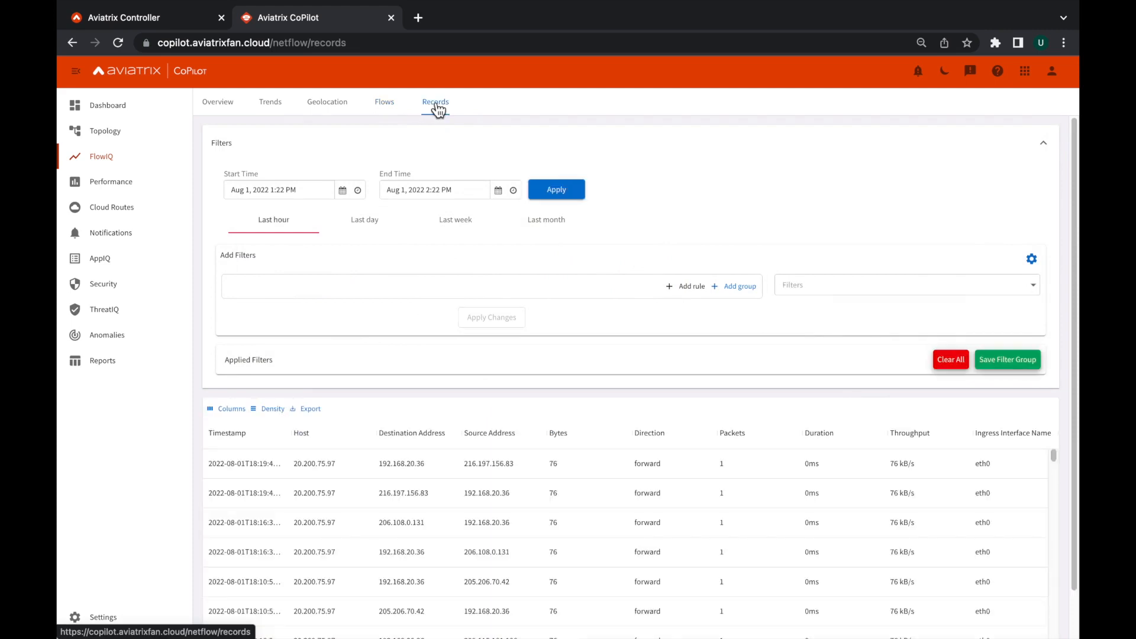
scroll(710, 307, down, 1)
scroll(751, 468, down, 3)
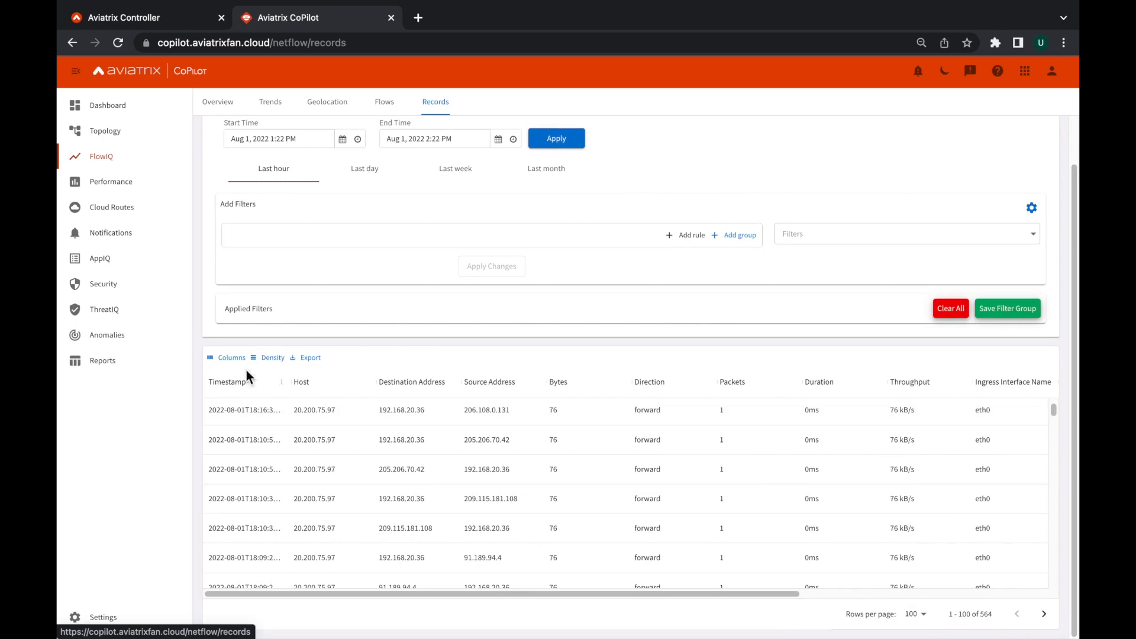
click(230, 359)
scroll(329, 501, down, 5)
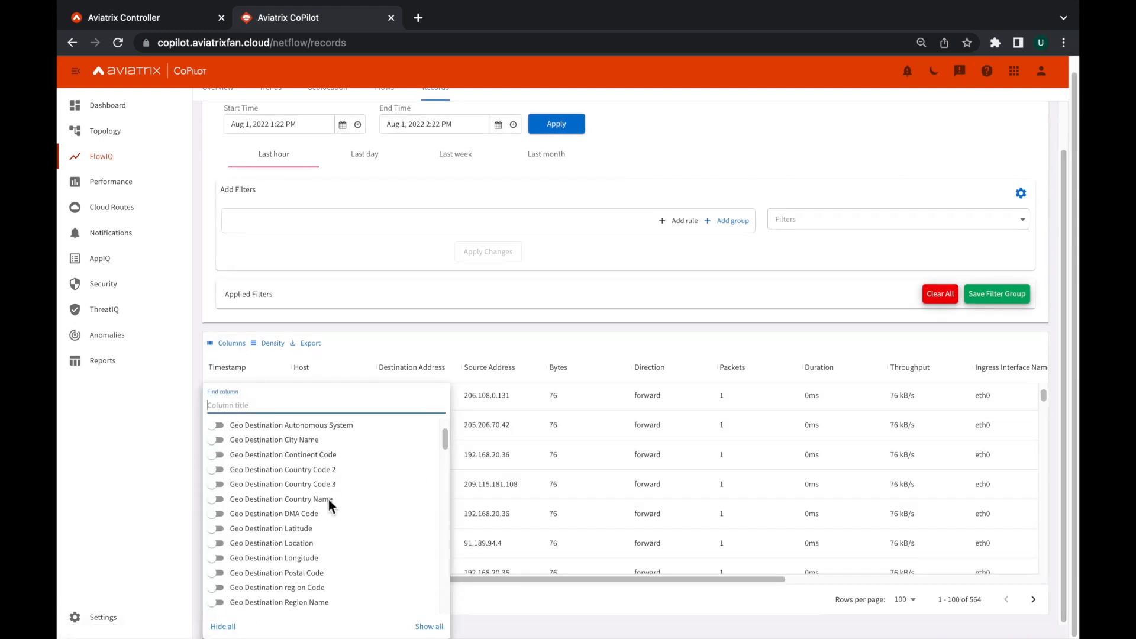
scroll(334, 509, down, 10)
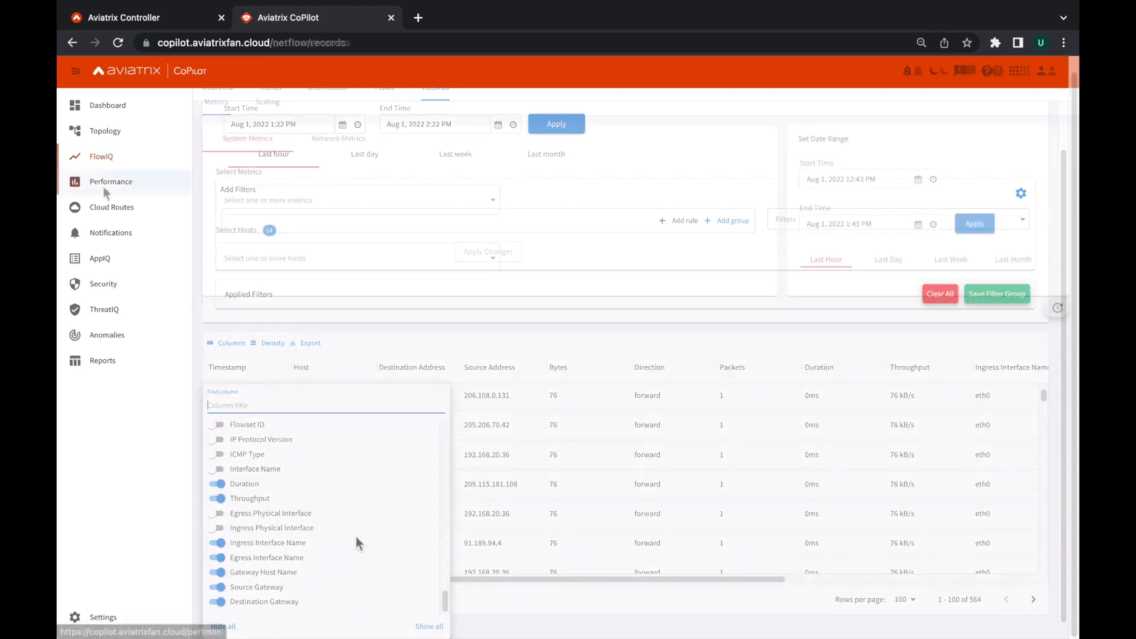
In Performance, browse the system metrics and select the network metrics Received Rate and Rate of Packets Dropped While Receiving.
click(340, 200)
scroll(424, 320, down, 5)
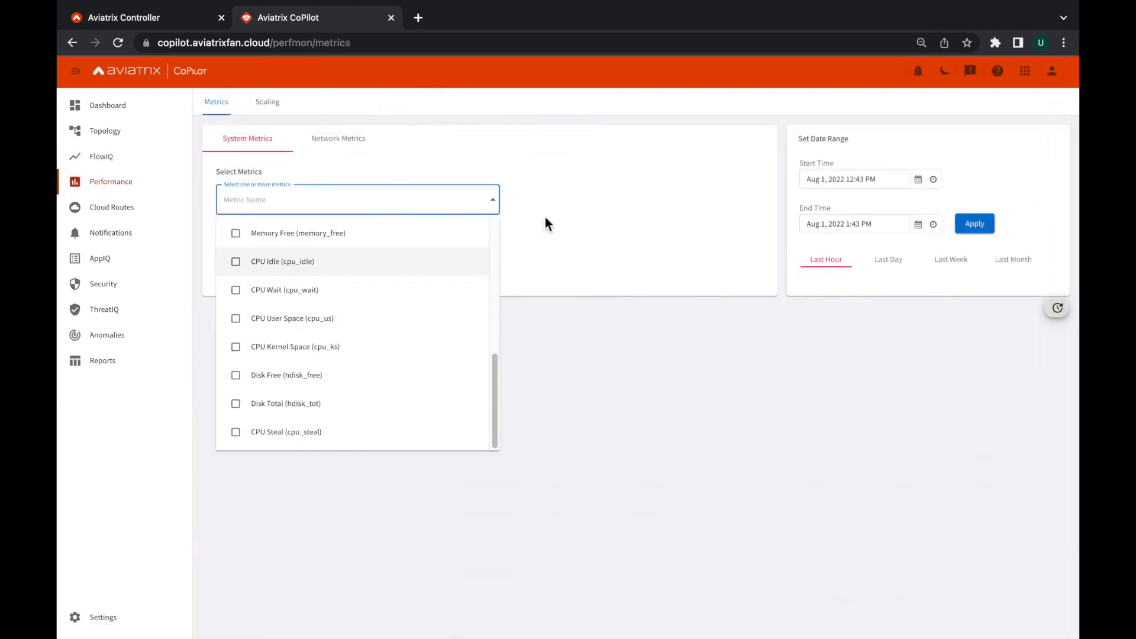
click(339, 138)
click(325, 201)
click(310, 267)
scroll(362, 338, down, 10)
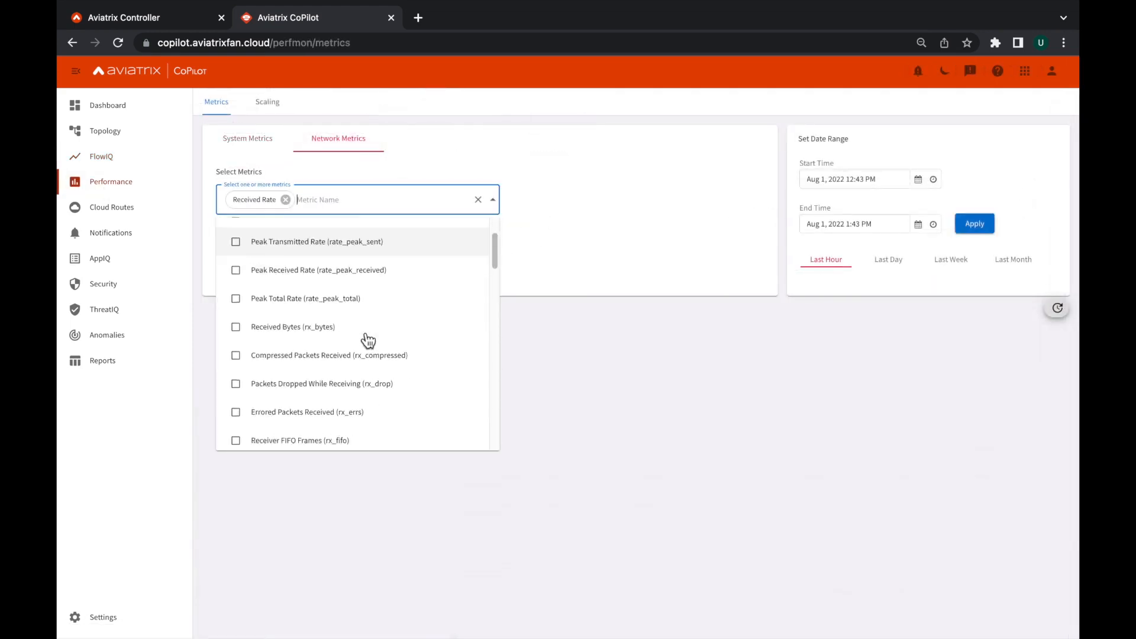
click(344, 242)
click(344, 242)
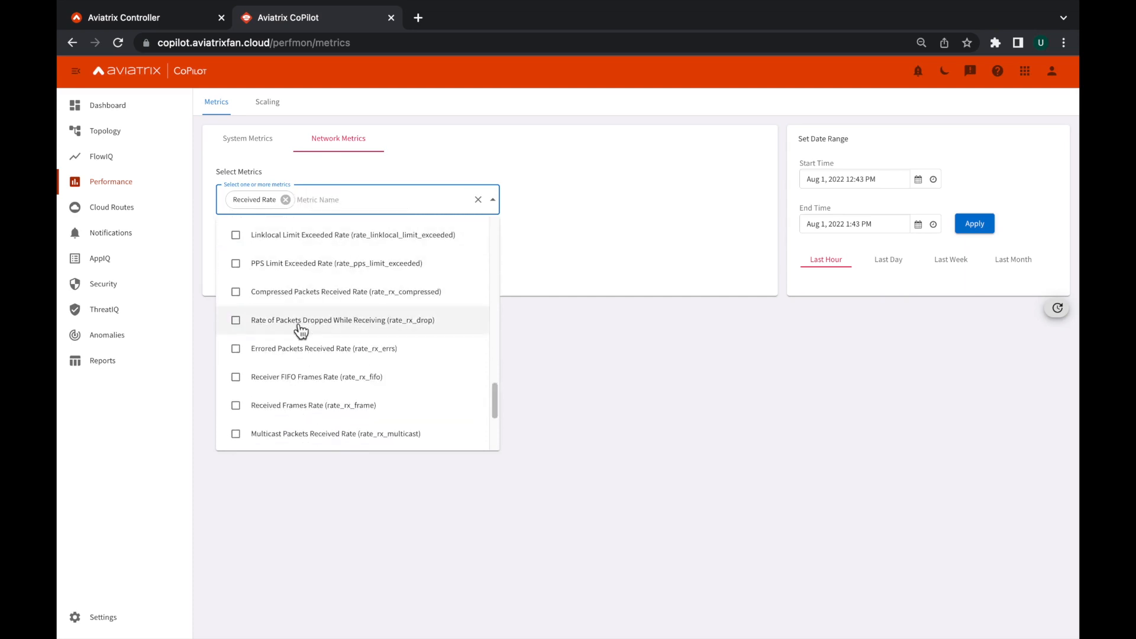
click(300, 323)
click(570, 317)
Select aws-us-east-2-transit1 and gcp-us-central1-spoke1 as the hosts for the network metrics.
click(226, 275)
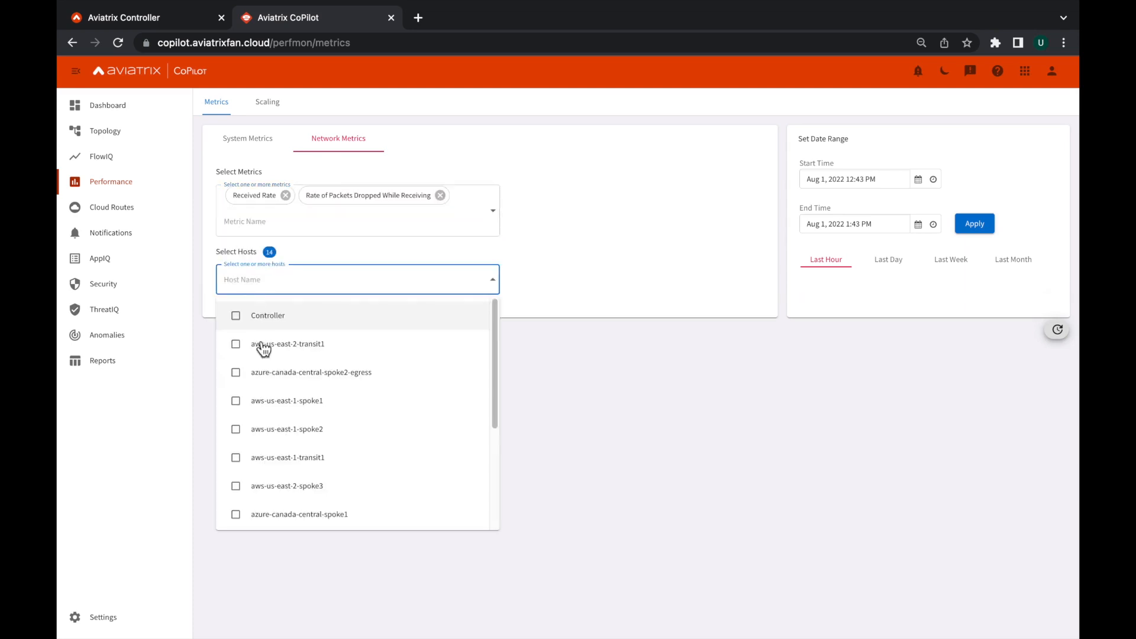
click(261, 348)
scroll(284, 415, down, 3)
click(309, 480)
click(651, 294)
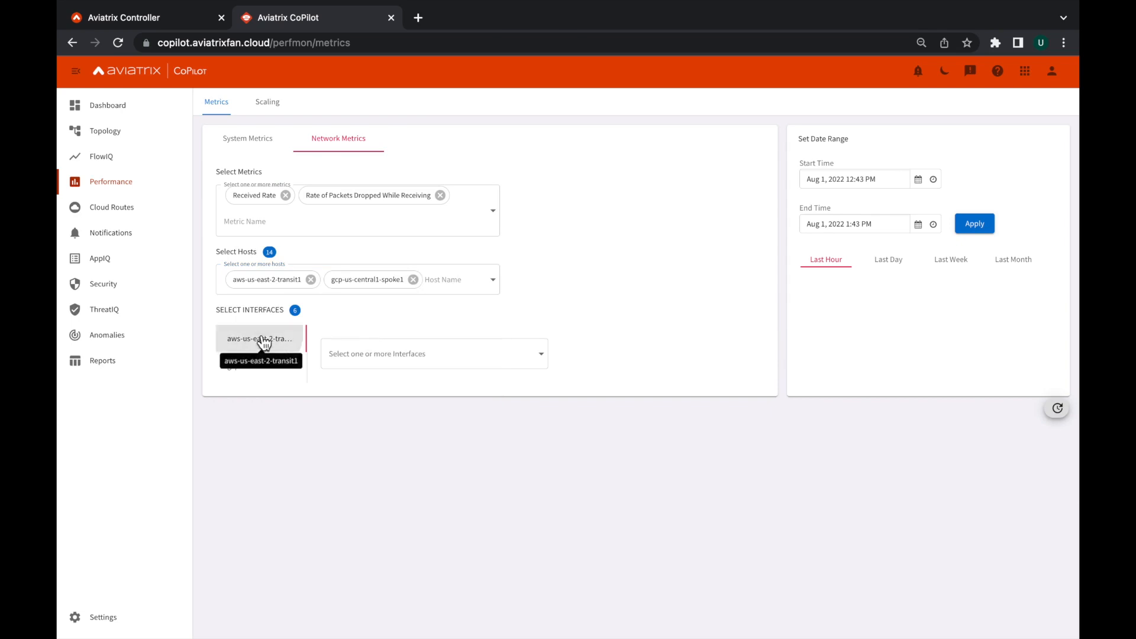
Select the eth0 interface and the tunnel interface to azure-canada-central-transit1 for the aws-us-east-2-transit1 host.
click(432, 353)
click(341, 390)
click(341, 475)
Select the eth0 interface for the gcp-us-central1-spoke1 host and inspect the Received Rate and dropped packets charts.
click(266, 367)
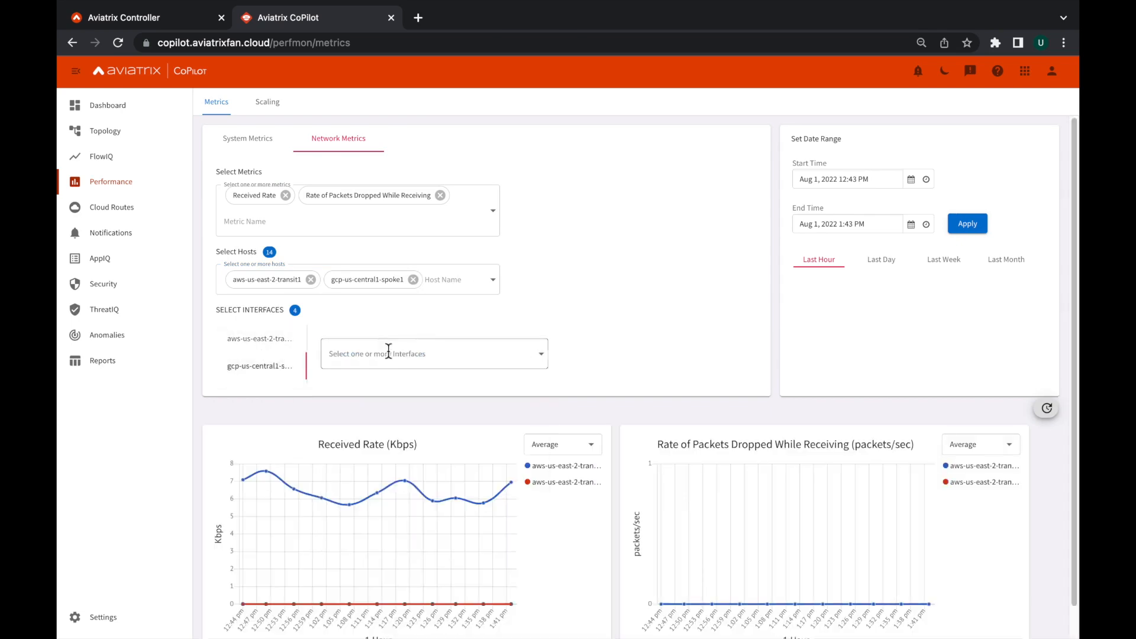
click(385, 355)
click(375, 392)
click(650, 307)
scroll(662, 329, down, 1)
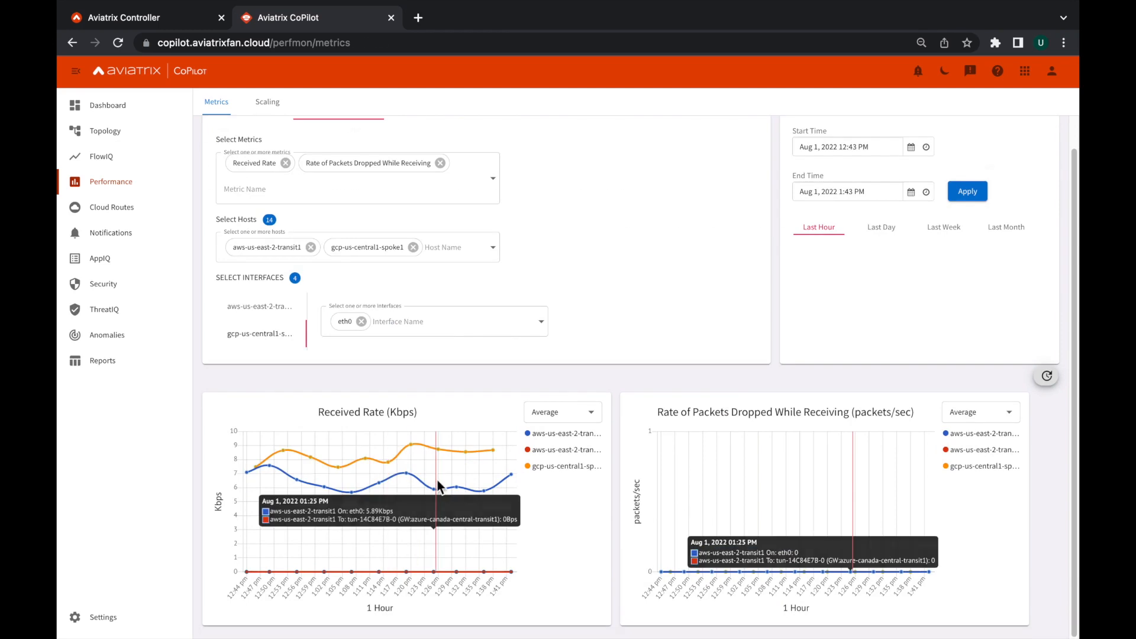
In Performance scaling, open the BW Ingress Limit Exceeded Rate policy for editing, review its settings and save it.
click(267, 102)
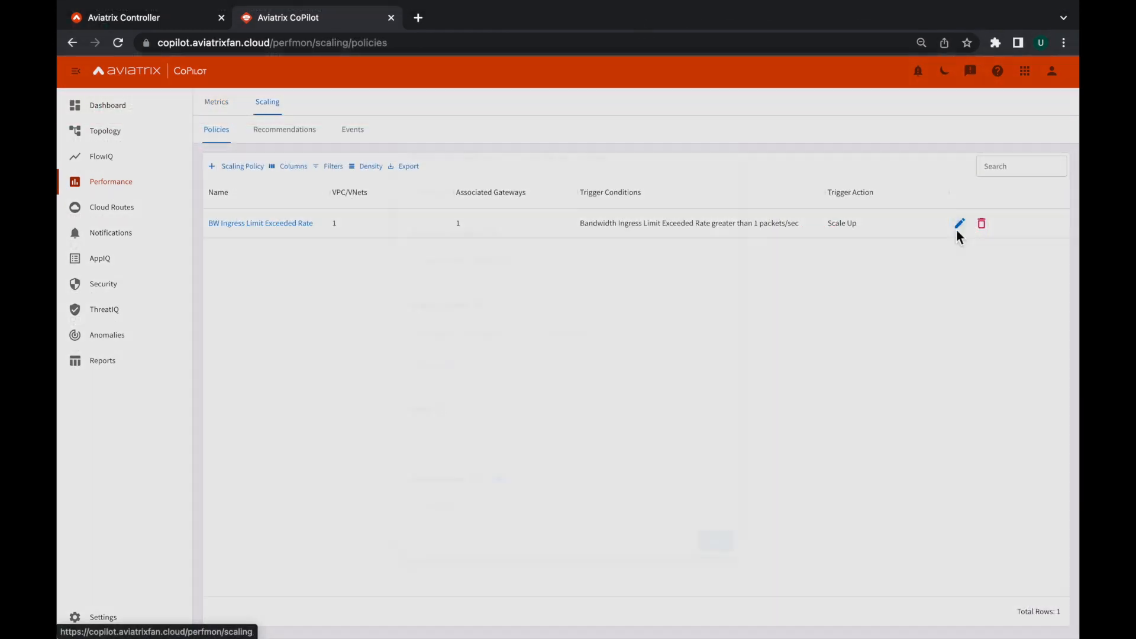
click(959, 230)
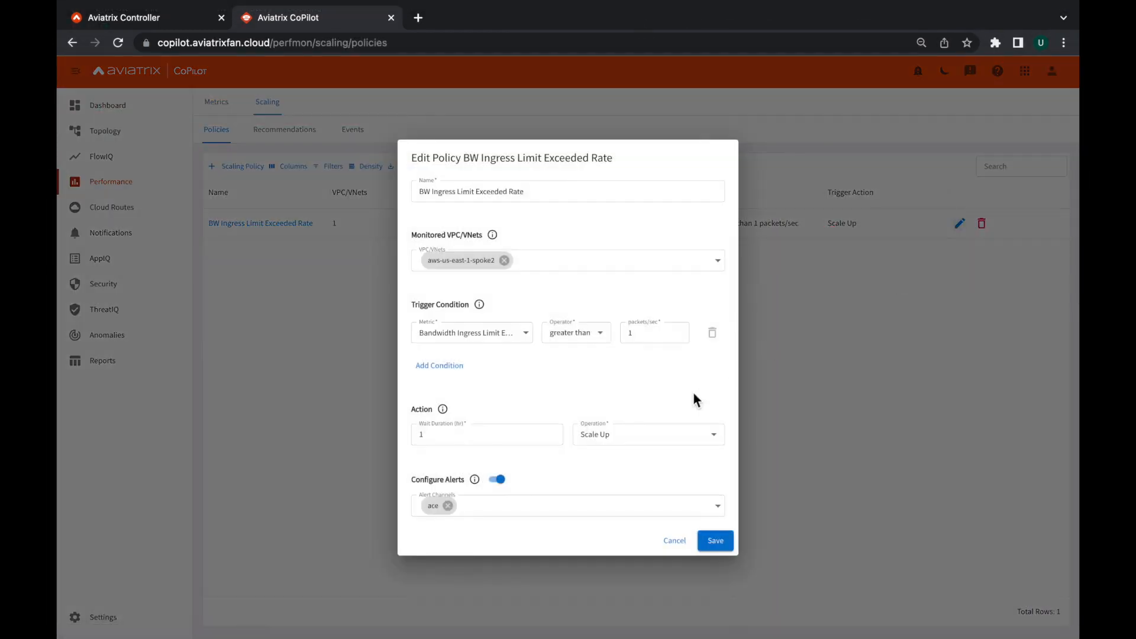
click(723, 540)
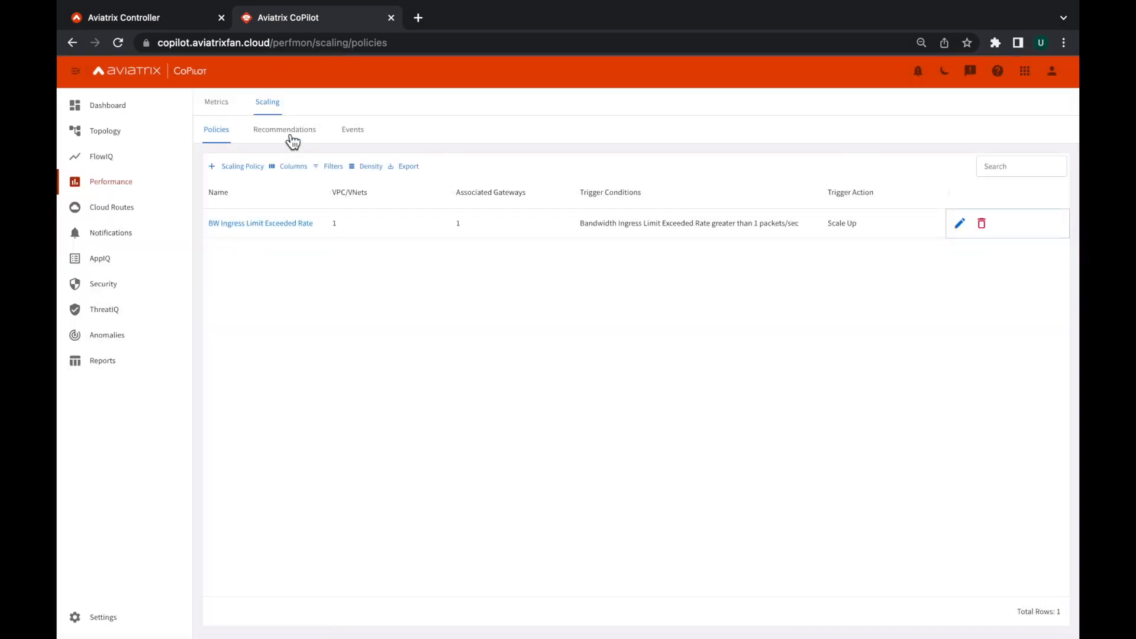
Examine the Jul 27, 2022 5:00 PM scaling recommendation's details and the list of scaling events.
click(292, 139)
click(260, 224)
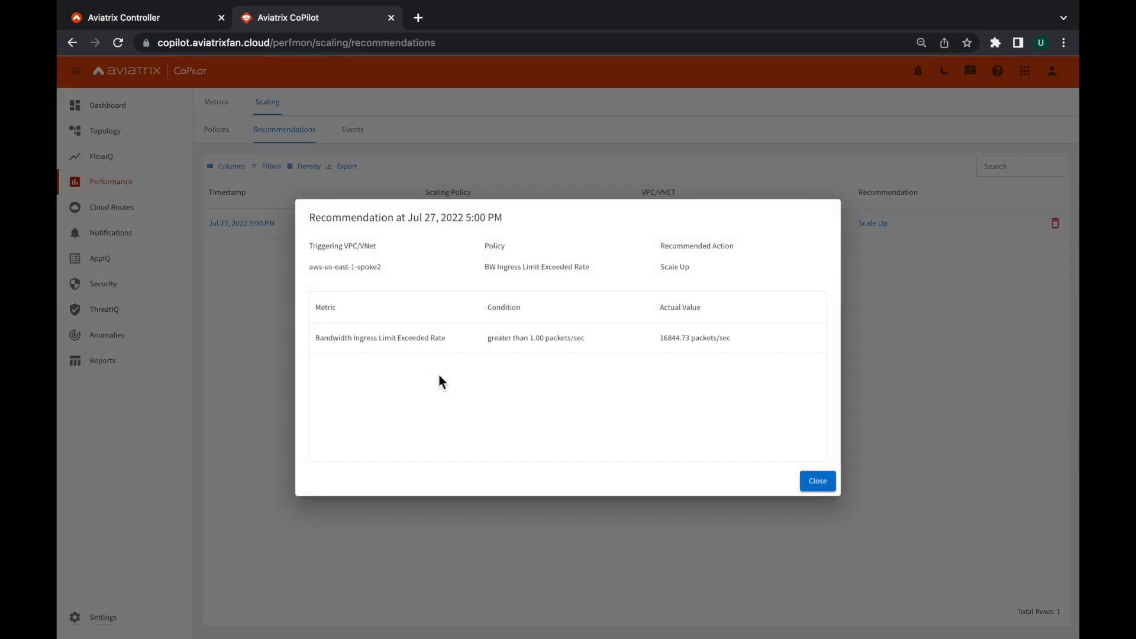
click(814, 485)
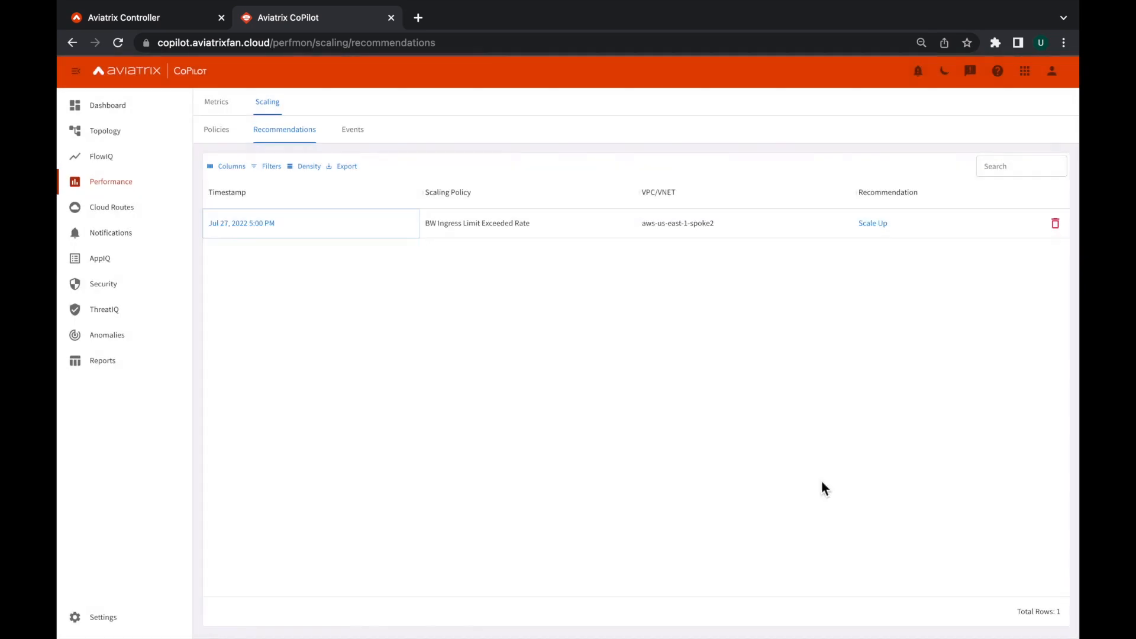
click(355, 134)
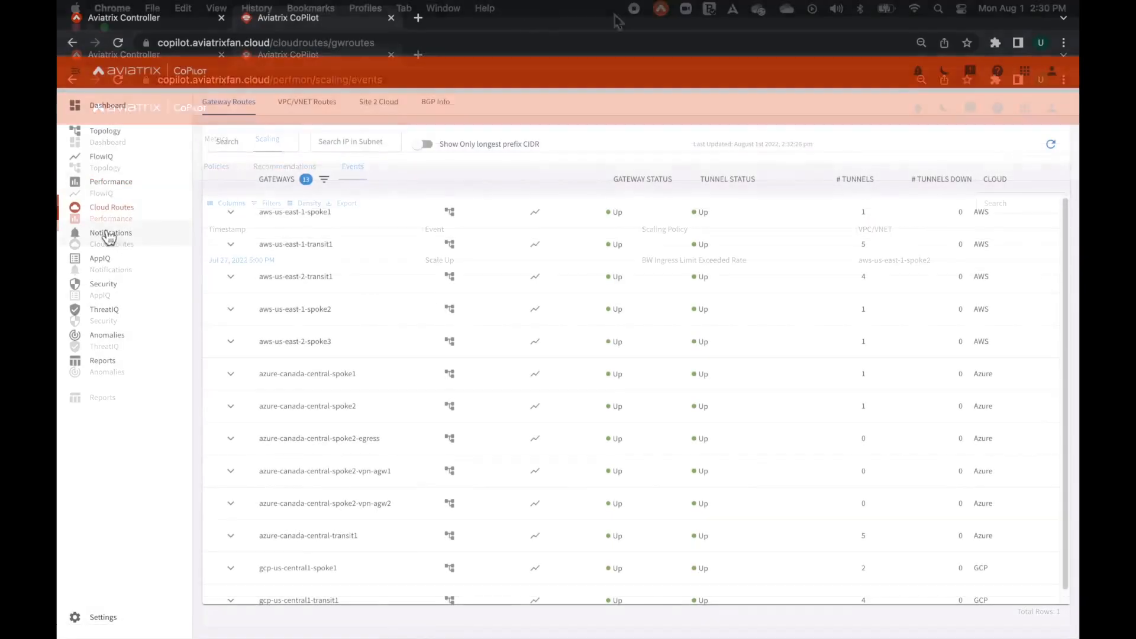
In Cloud Routes, inspect the gateway route tables of aws-us-east-1-spoke1 and the CIDRs grouped with route 10.0.20.0/24.
click(108, 213)
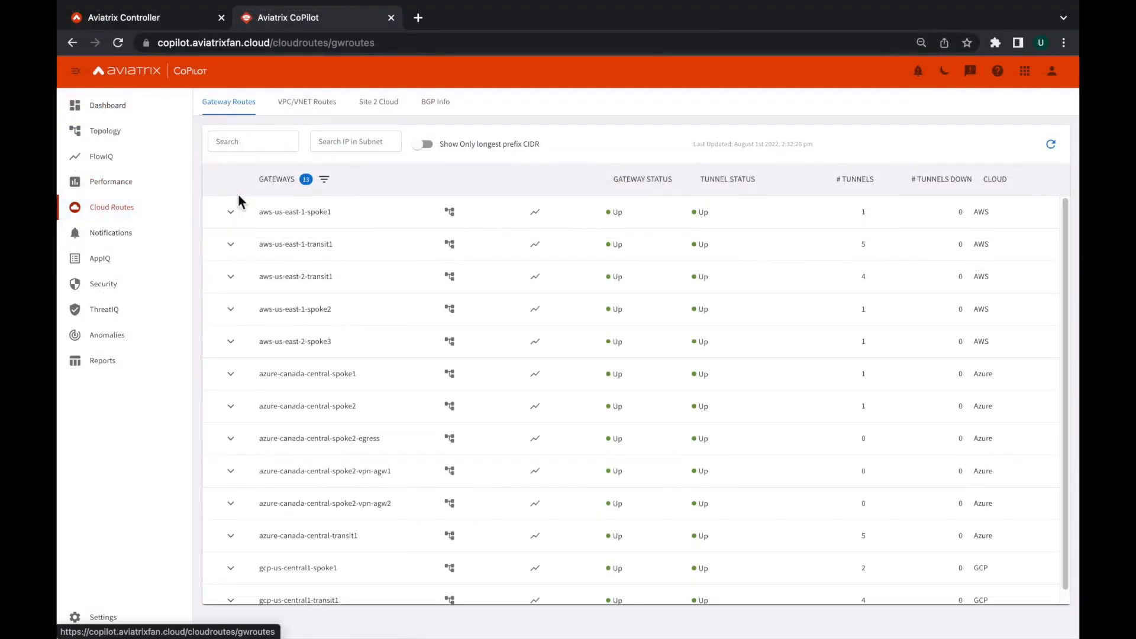
click(231, 217)
scroll(311, 334, down, 3)
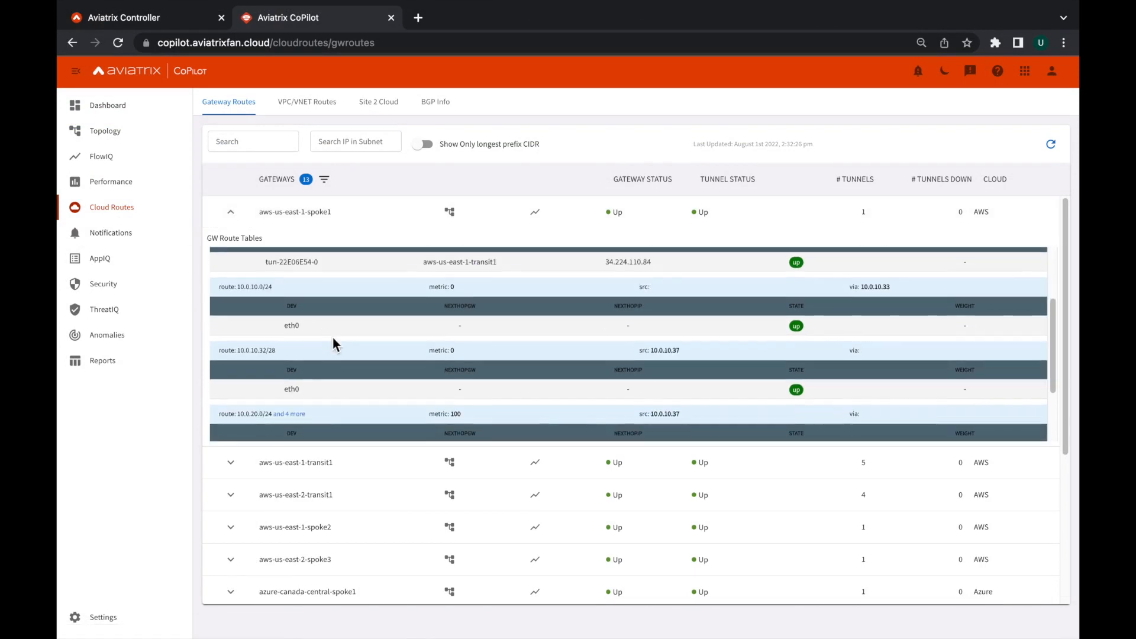
click(294, 324)
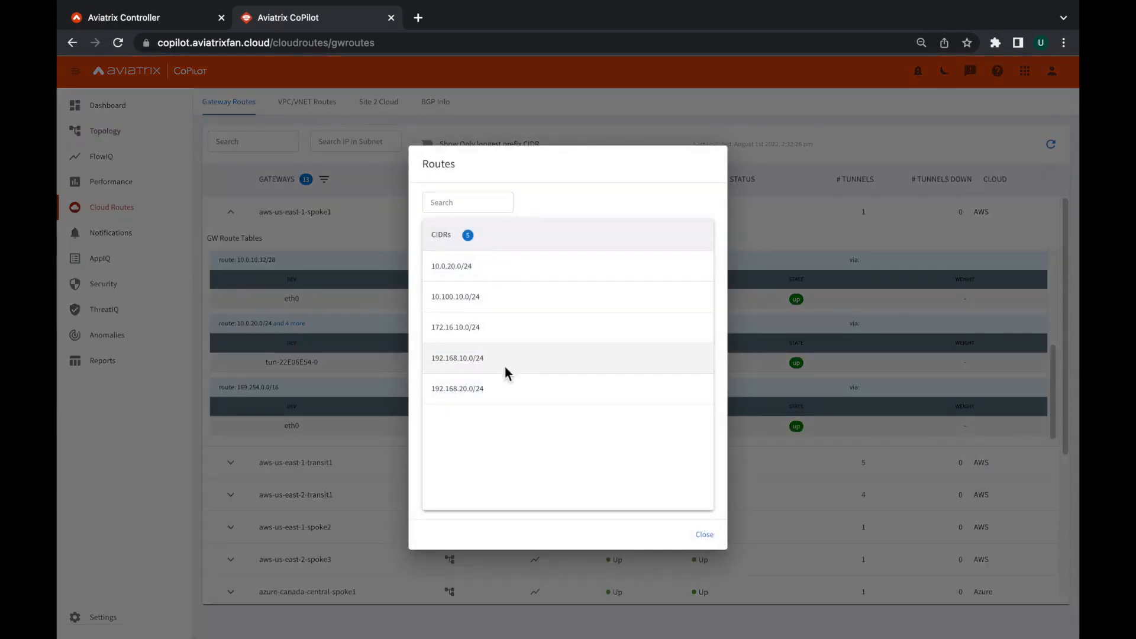
key(Escape)
Inspect the VPC/VNET routes of aws-us-east-1-spoke1-Public-2-us-east-1b-rtb and the Site 2 Cloud tunnels of ONPREM-CALLCENTER and ONPREM-DC.
click(298, 109)
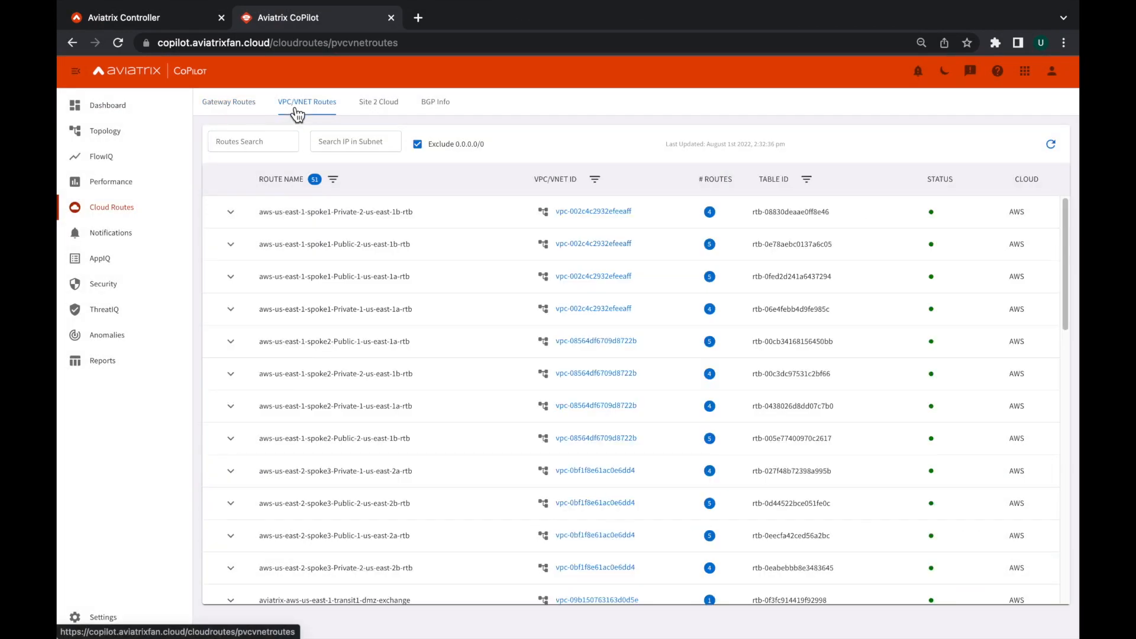
click(230, 246)
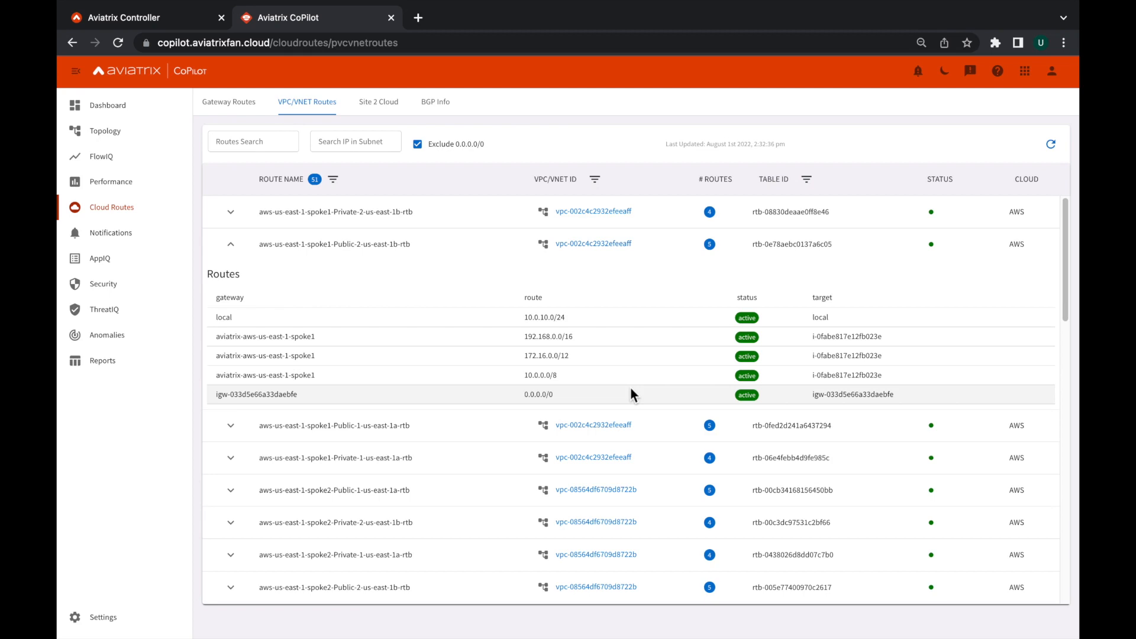
click(377, 108)
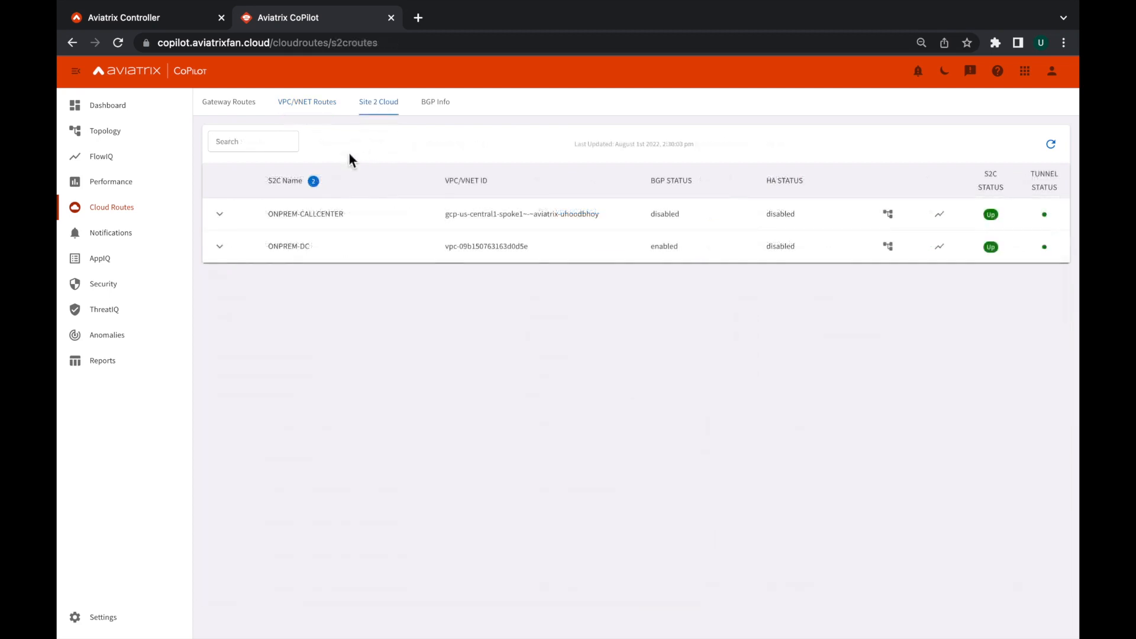
click(218, 216)
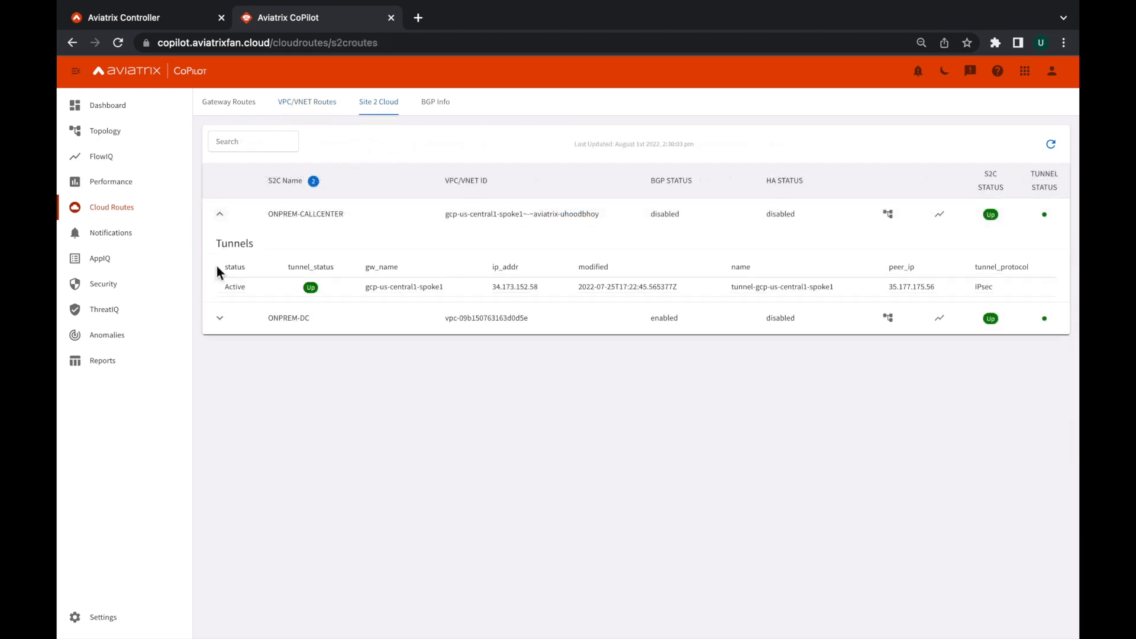
click(221, 320)
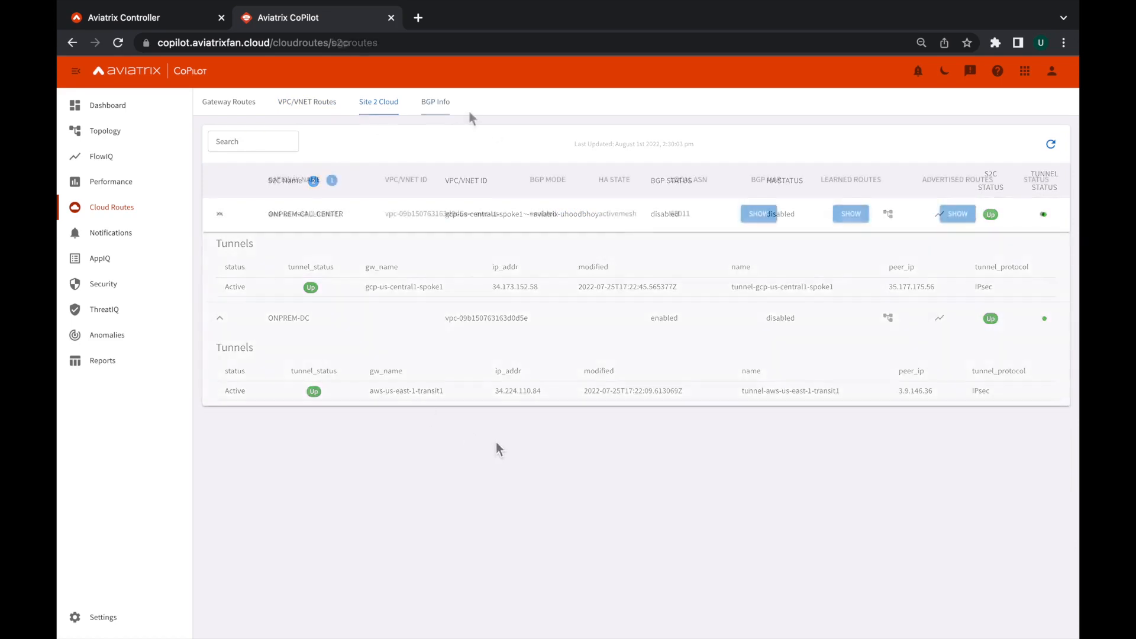
View the BGP map of aws-us-east-1-transit1, moving the 65012 router node away from ONPREM-DC, and close the map.
click(760, 214)
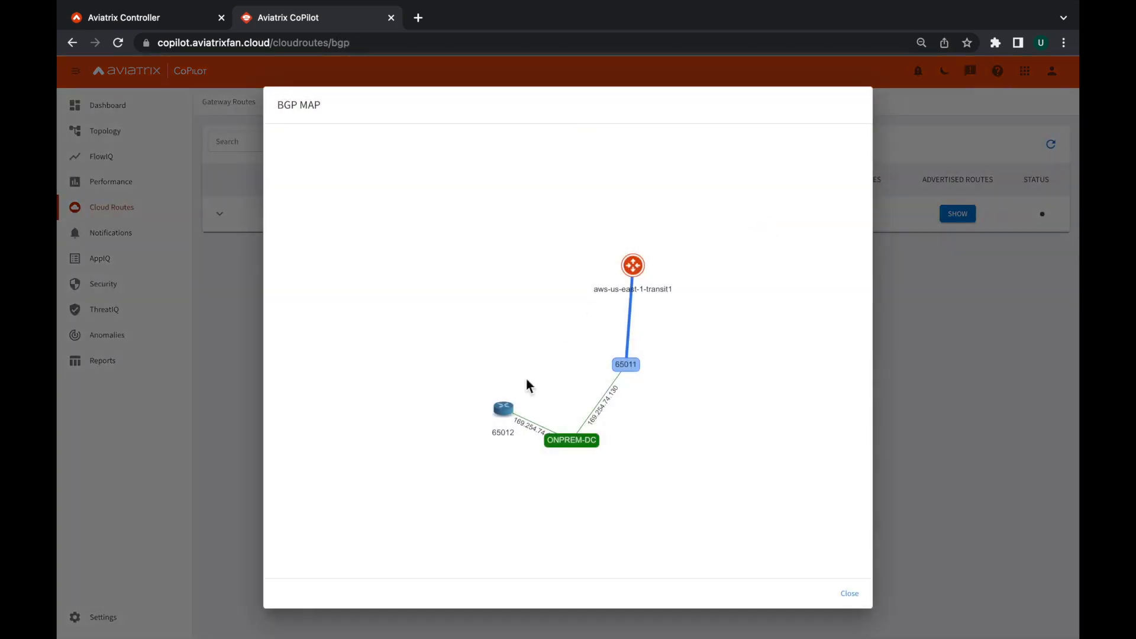
drag(507, 411, 448, 513)
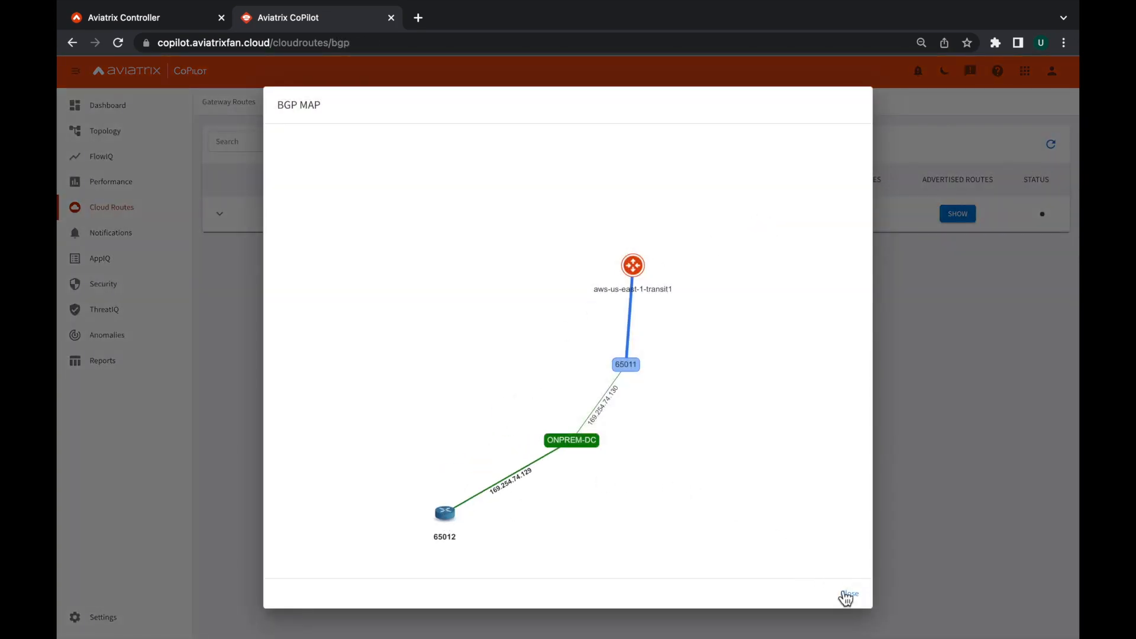
click(848, 595)
Examine the learned and advertised BGP CIDRs of aws-us-east-1-transit1.
click(854, 215)
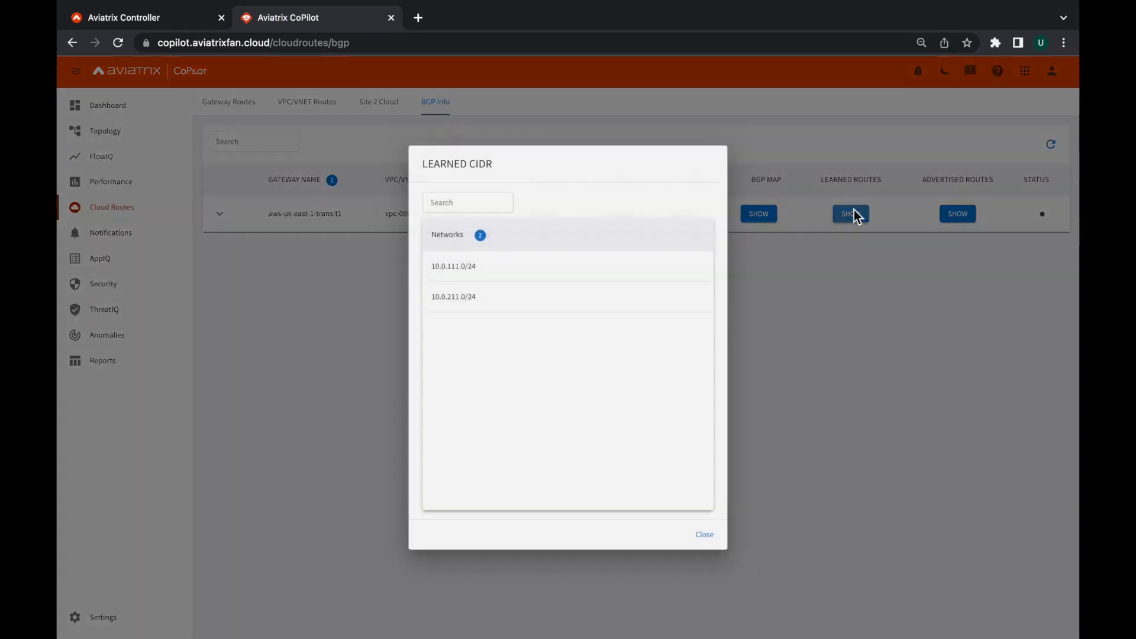
click(704, 534)
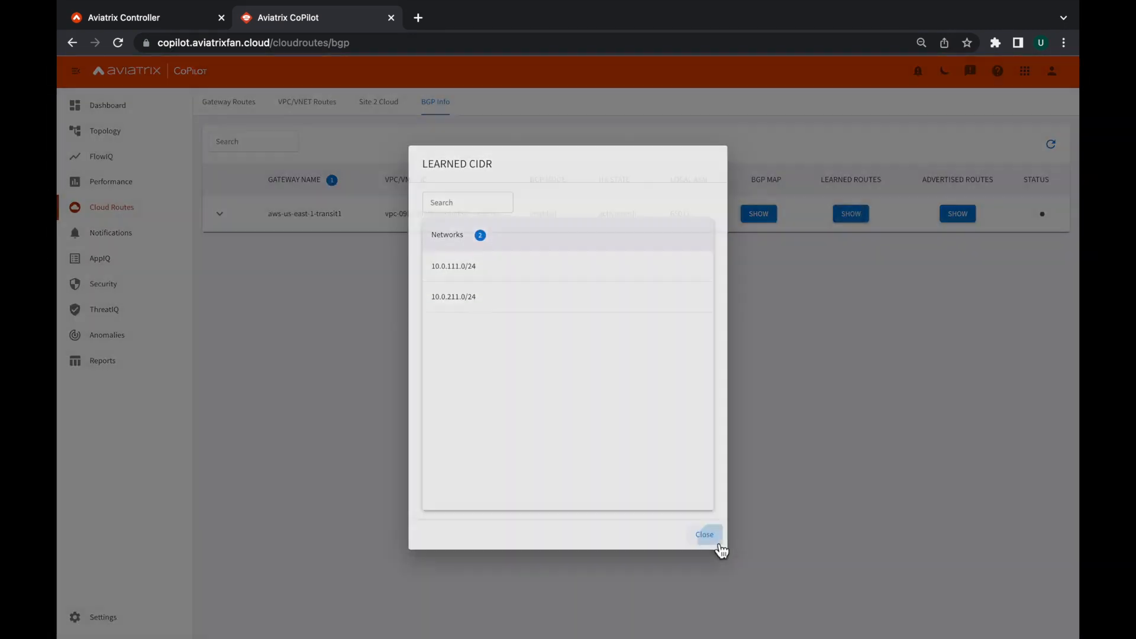
click(958, 214)
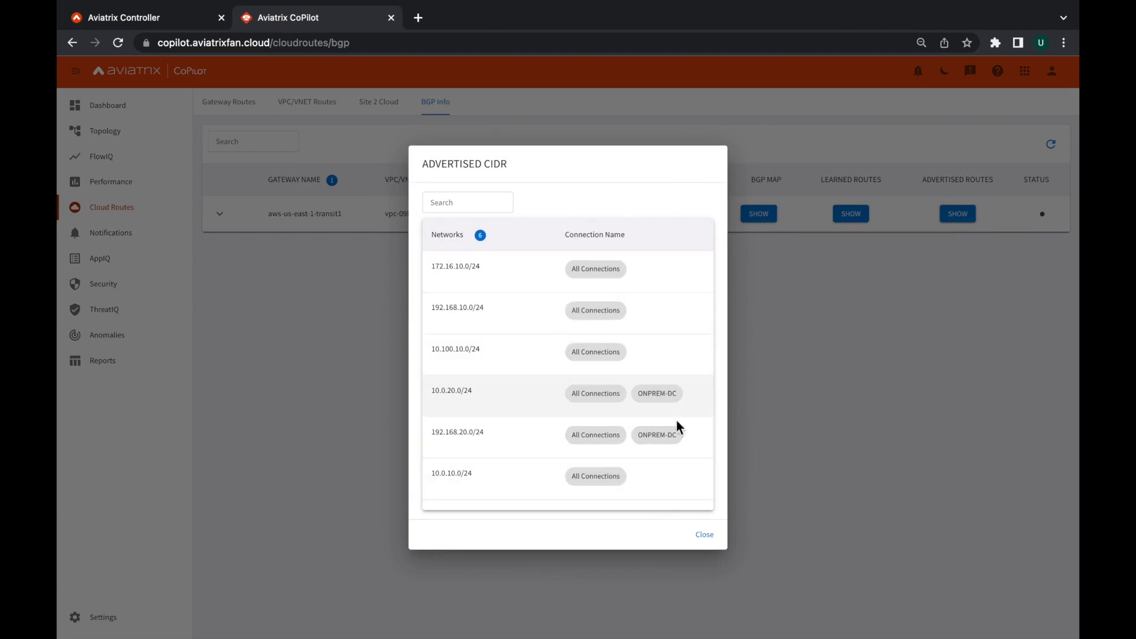
click(711, 535)
Visit AppIQ, and examine the network domains and their logical connectivity view in Security's network segmentation.
click(102, 259)
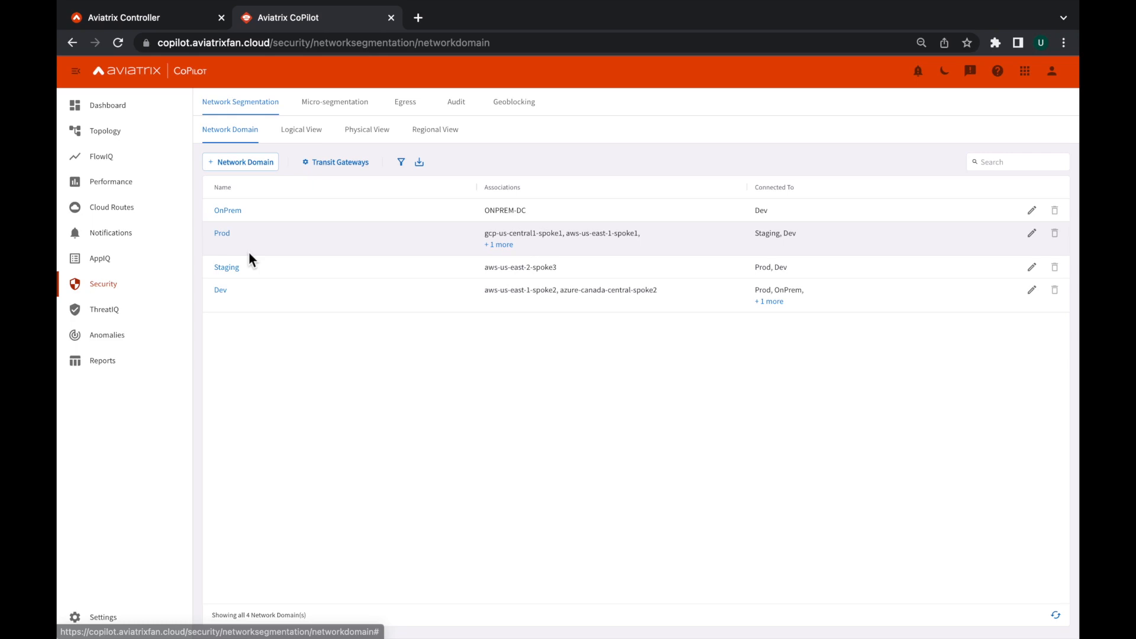
click(298, 142)
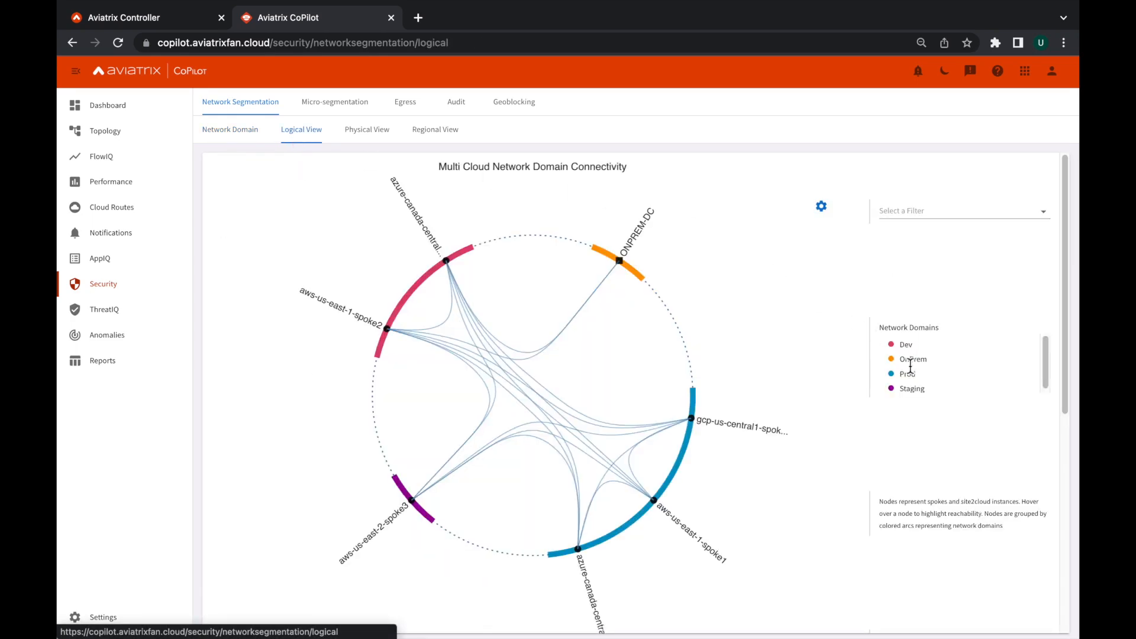
scroll(836, 445, down, 7)
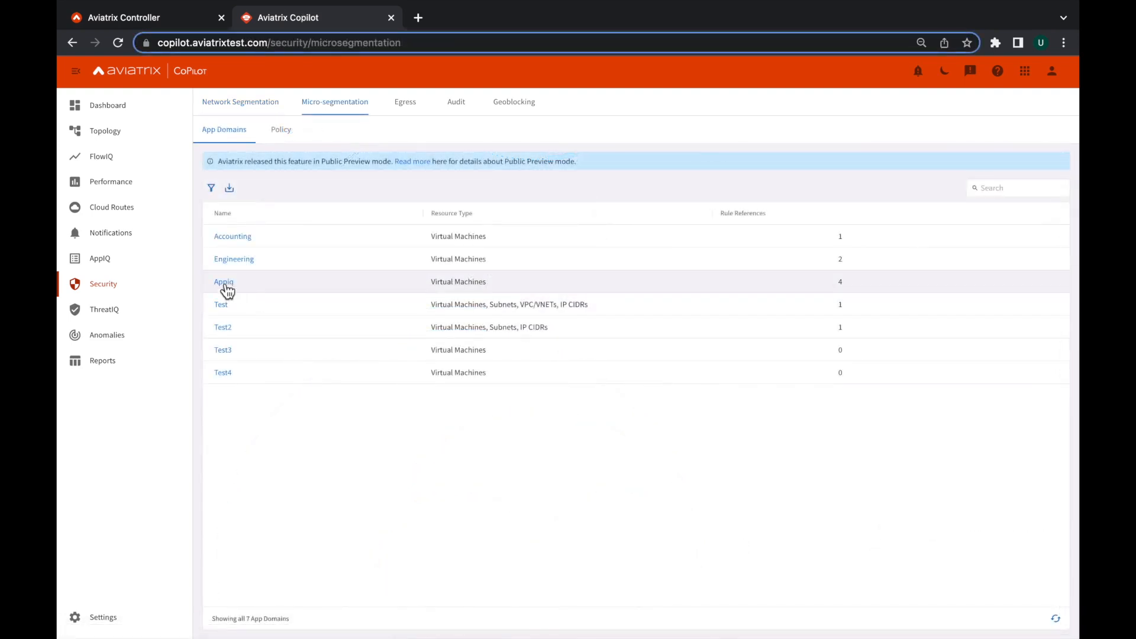
In micro-segmentation, inspect the Appiq app domain's resources and the Appiq-TLS policy rule's traffic statistics.
click(225, 283)
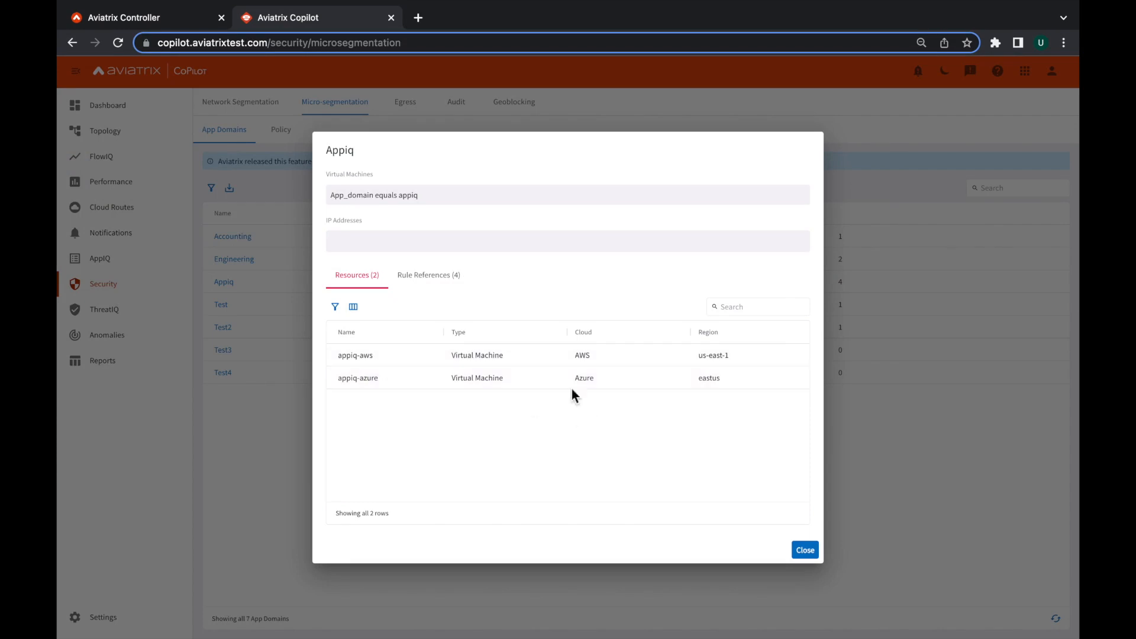
click(805, 550)
click(282, 130)
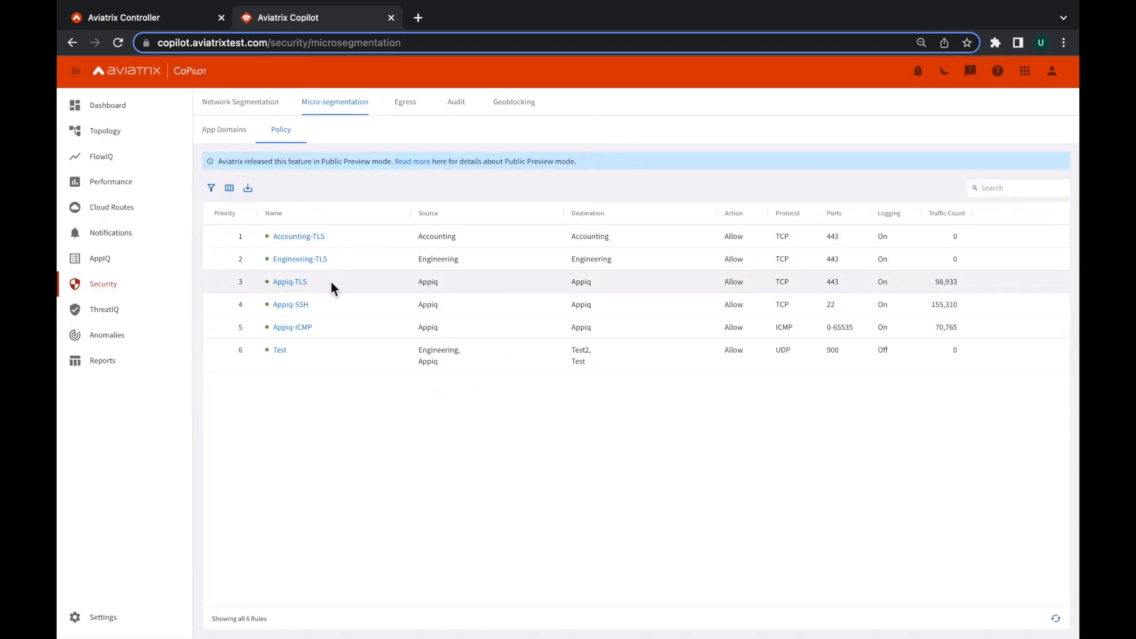
click(299, 287)
click(523, 253)
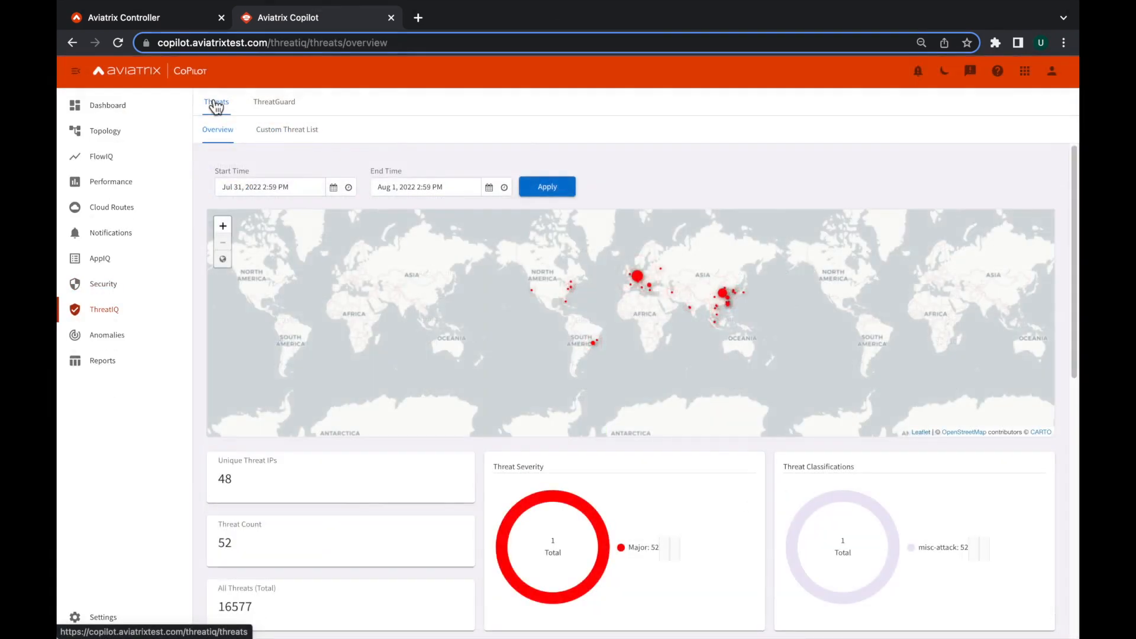
From the ThreatIQ threats overview, open the first listed threat's details and show the full topology.
click(221, 137)
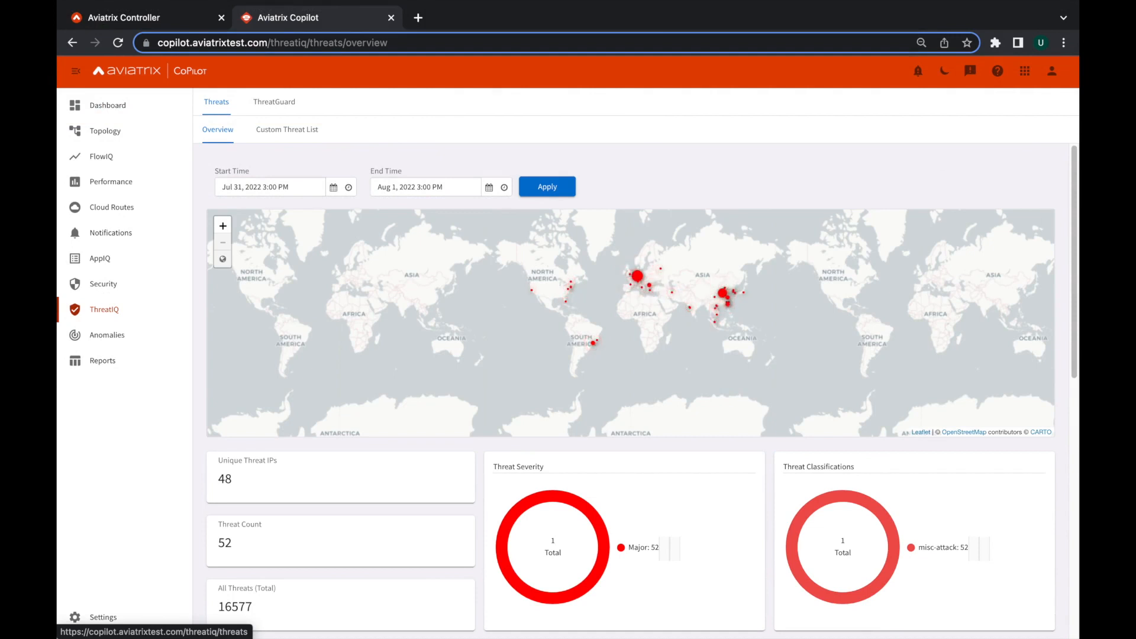
scroll(1066, 308, down, 5)
scroll(1064, 316, down, 5)
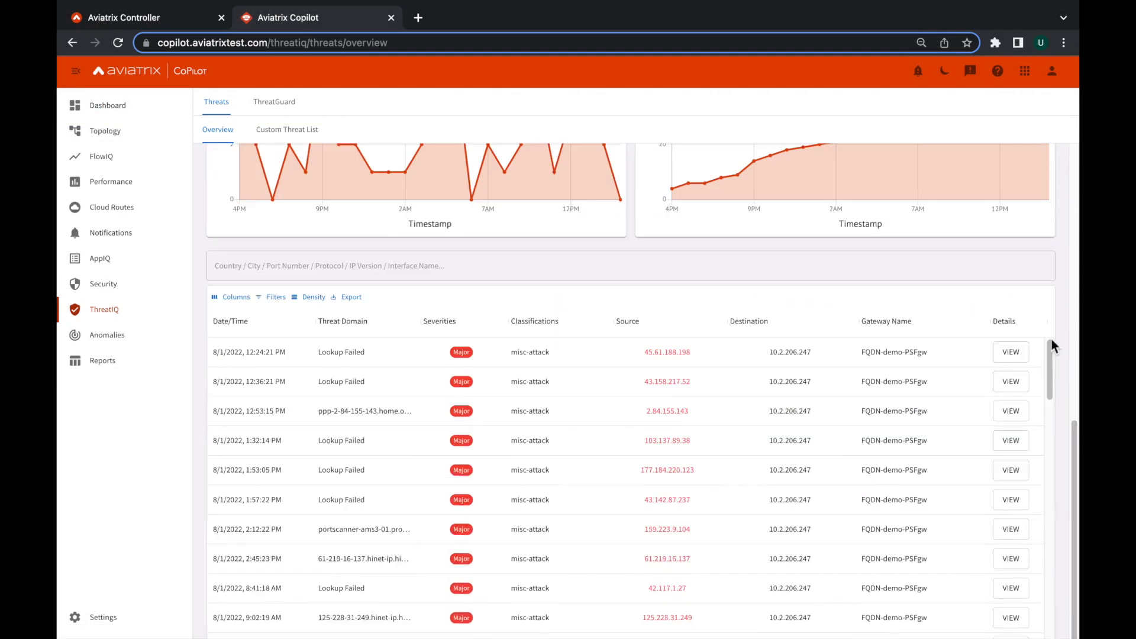
click(1012, 354)
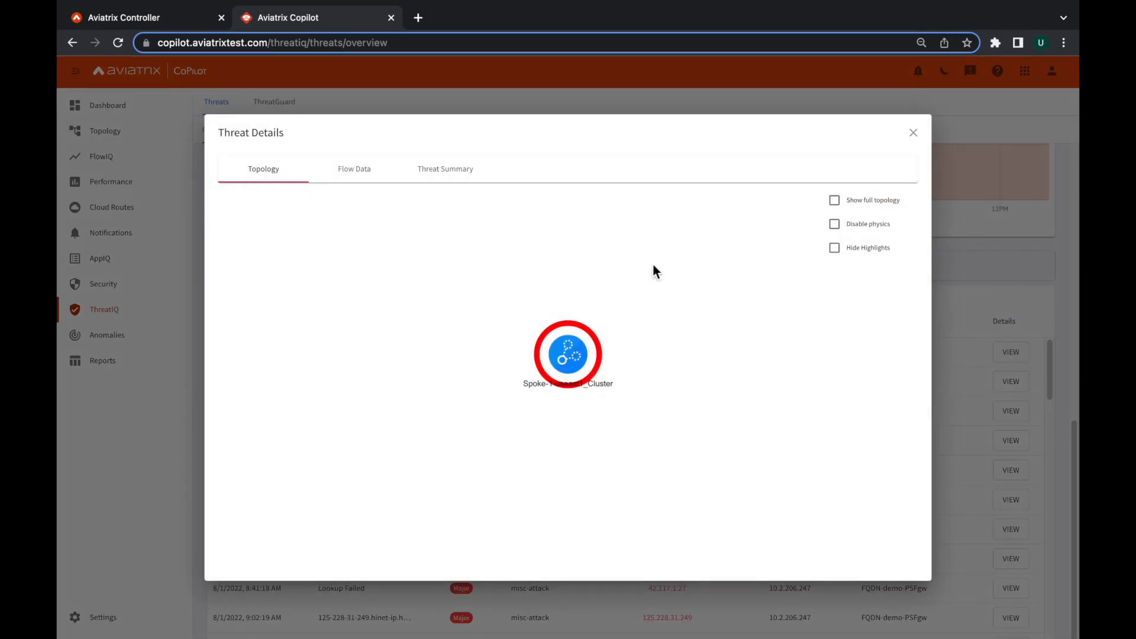
click(851, 213)
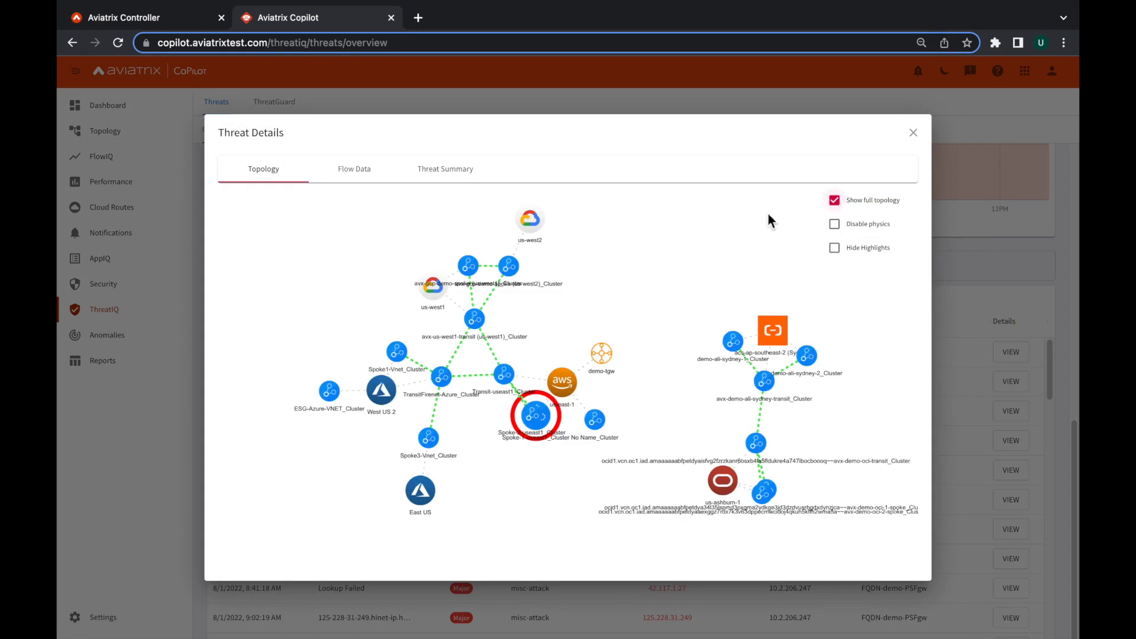
Examine the threat's geoip_src flow data and its threat summary, and close the threat details.
click(351, 170)
click(269, 257)
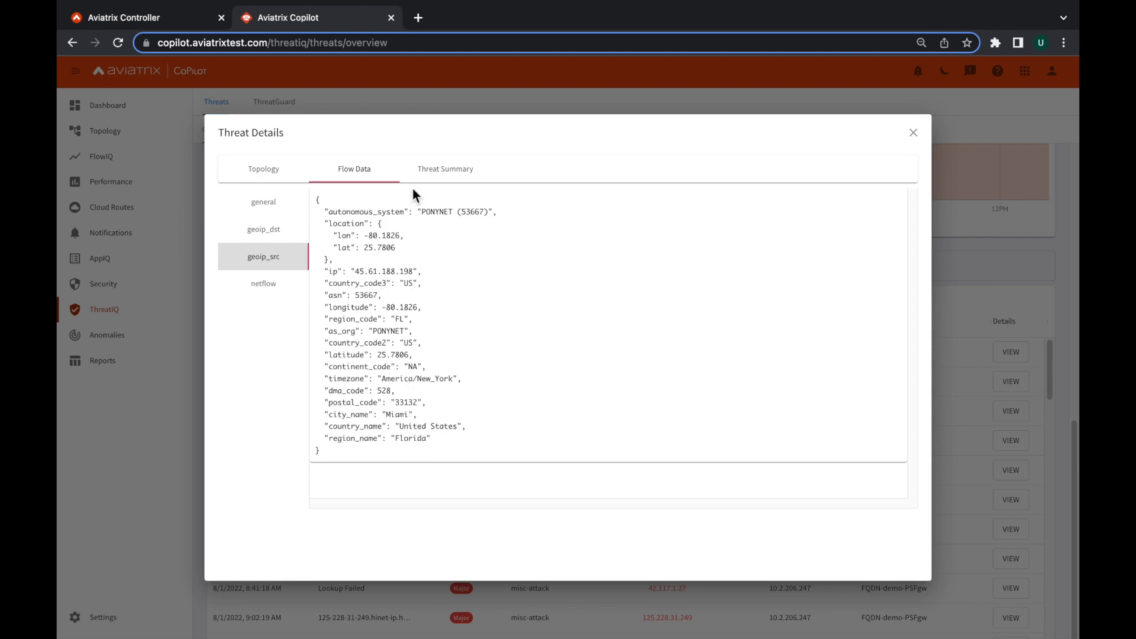
click(434, 178)
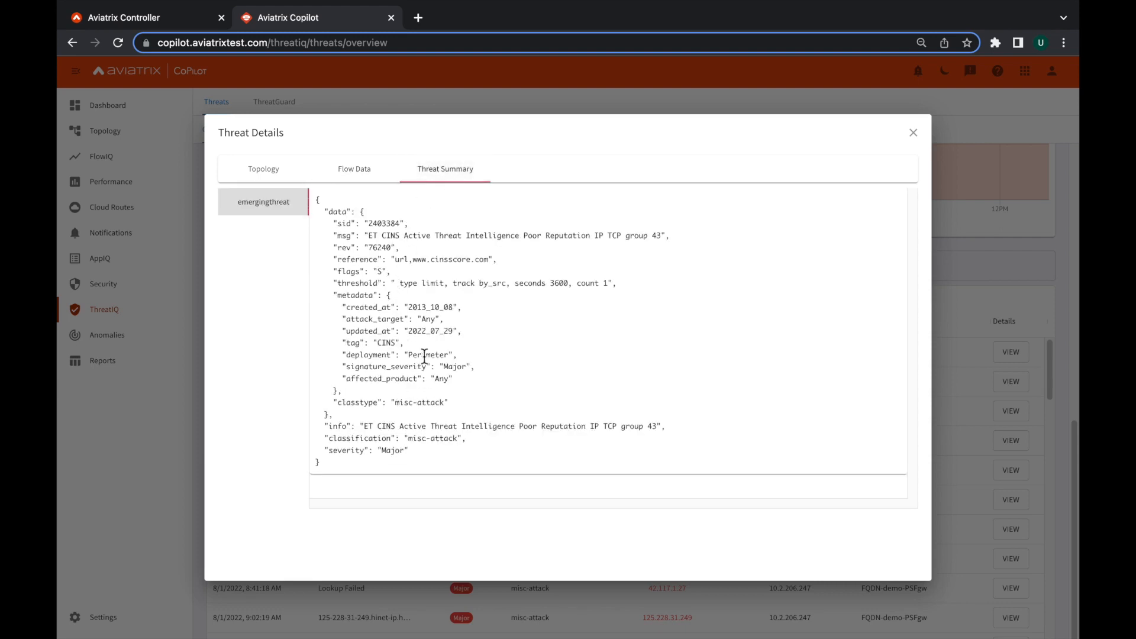
click(913, 132)
In ThreatGuard, review the blocked threats per gateway and view the rules of the FQDN-demo-PSFgw gateway.
scroll(705, 286, up, 5)
click(288, 115)
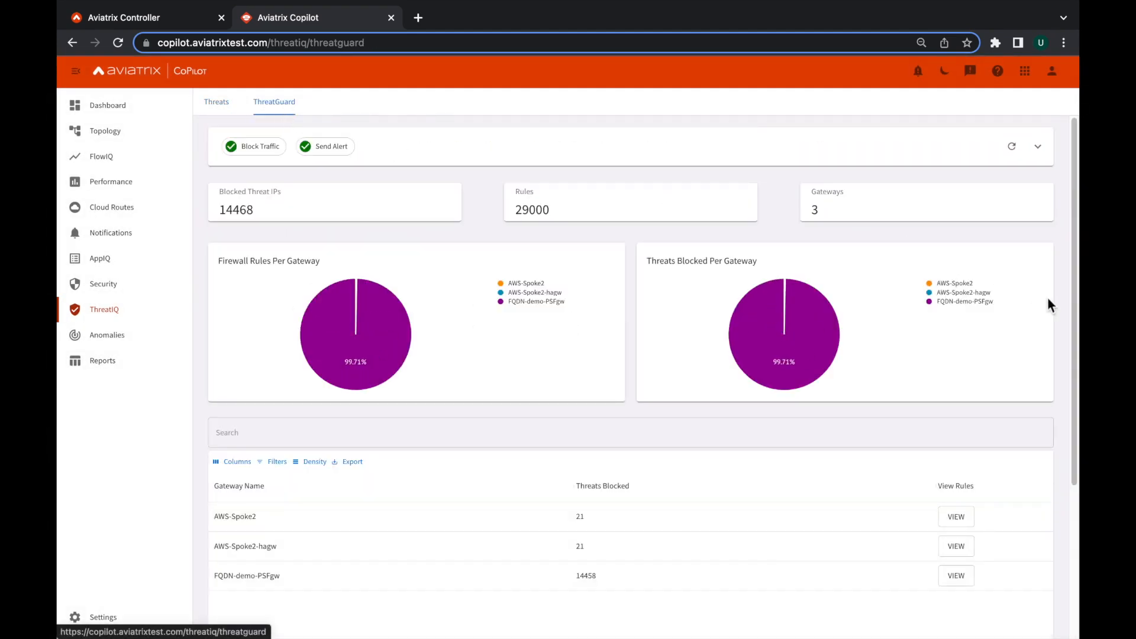
scroll(1060, 313, down, 4)
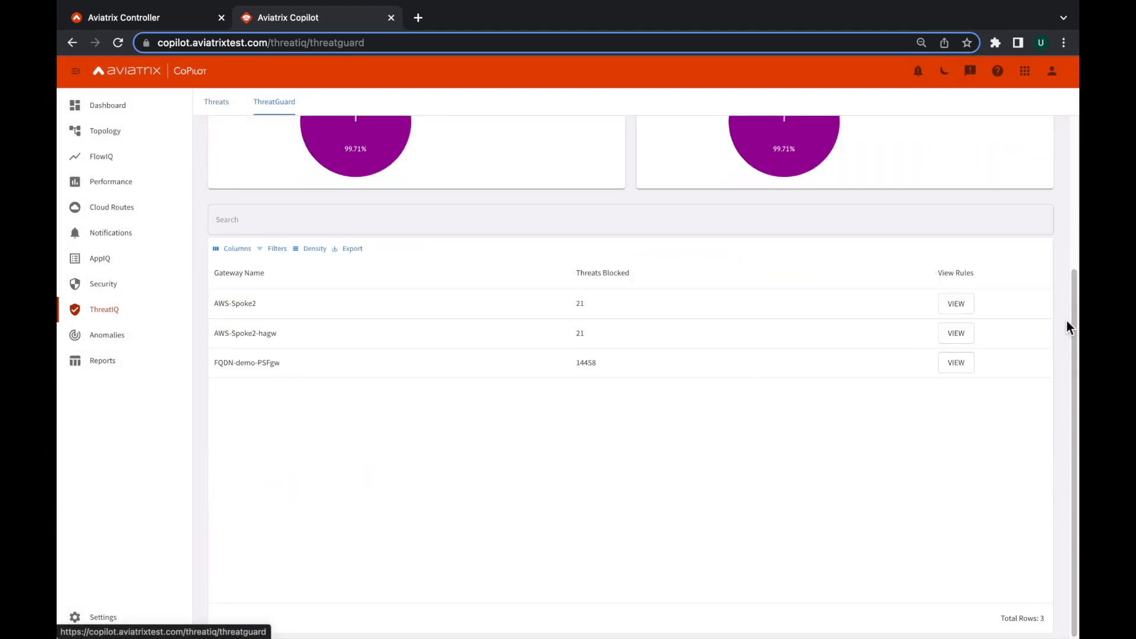
click(956, 363)
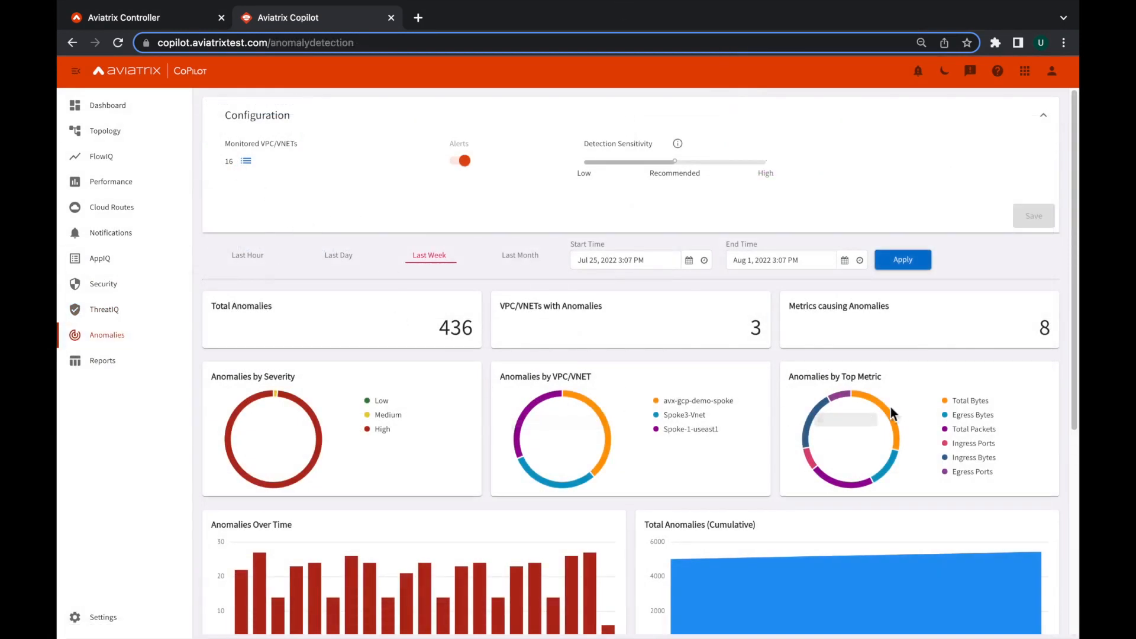
Review the last week's anomaly charts and inspect the metrics of the August 01, 2022 11:00 anomaly on Spoke-1-useast1.
mouse_move(894, 427)
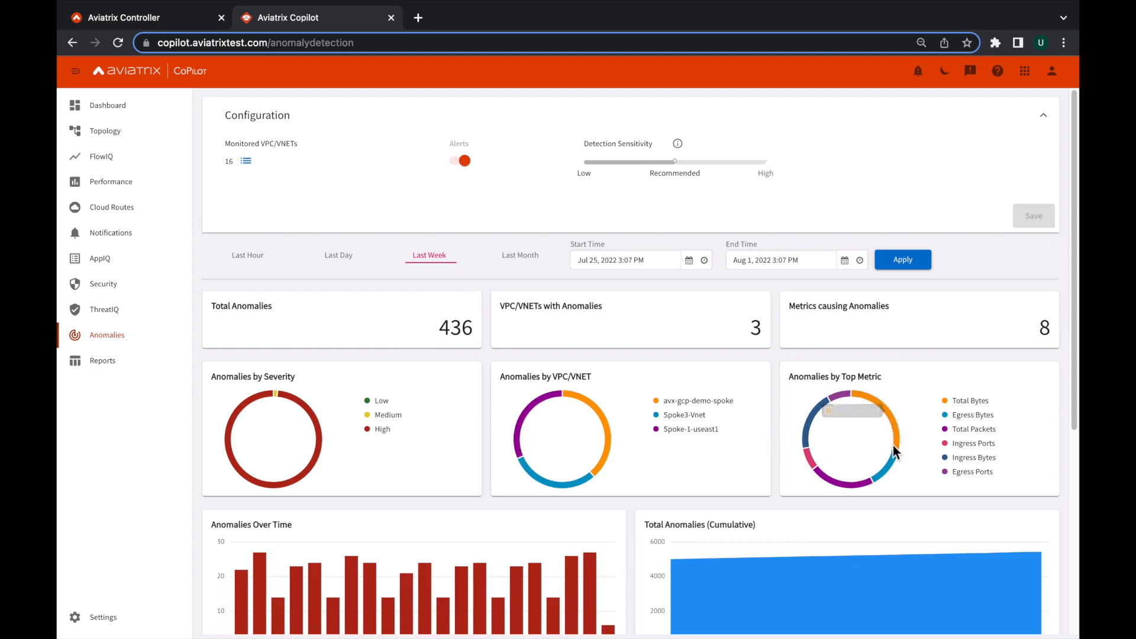
scroll(894, 453, down, 5)
scroll(890, 462, down, 3)
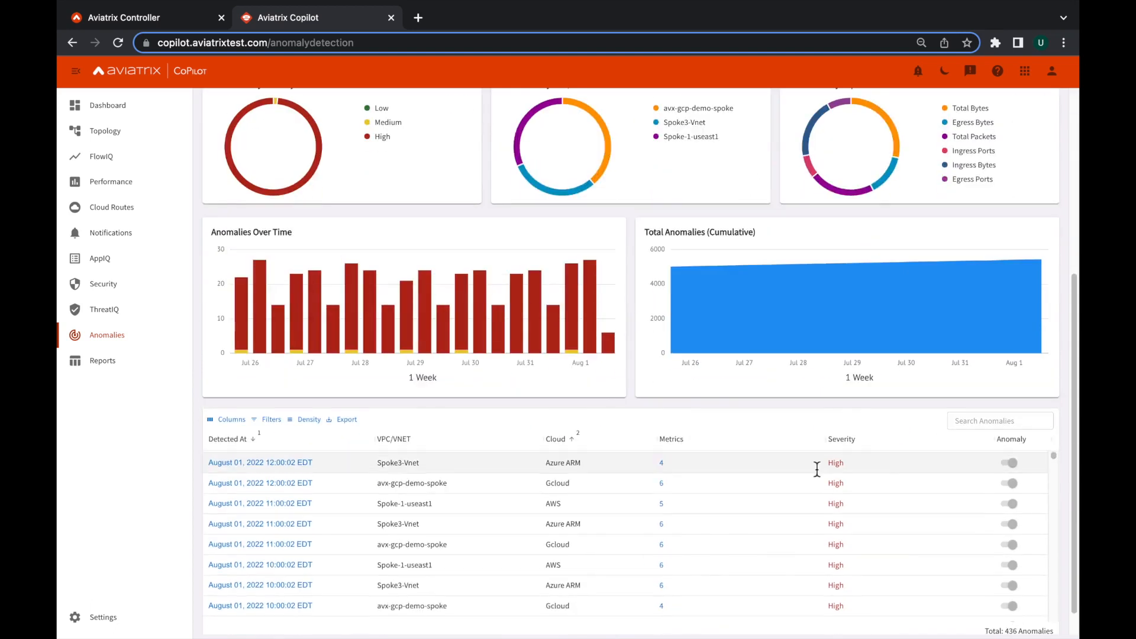
click(249, 506)
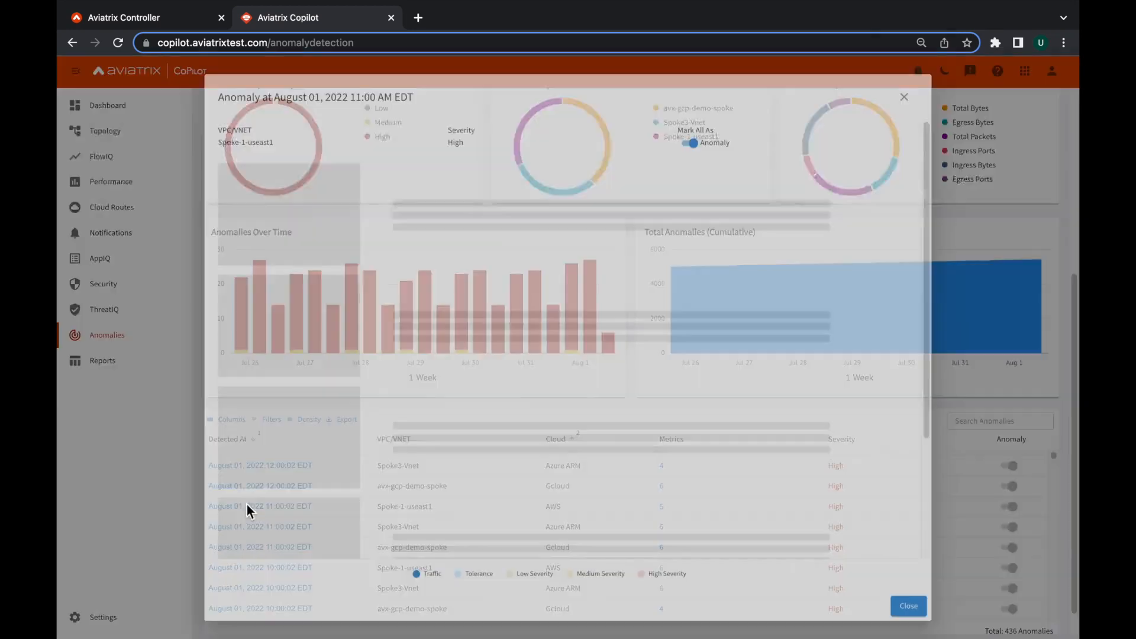
scroll(261, 318, down, 5)
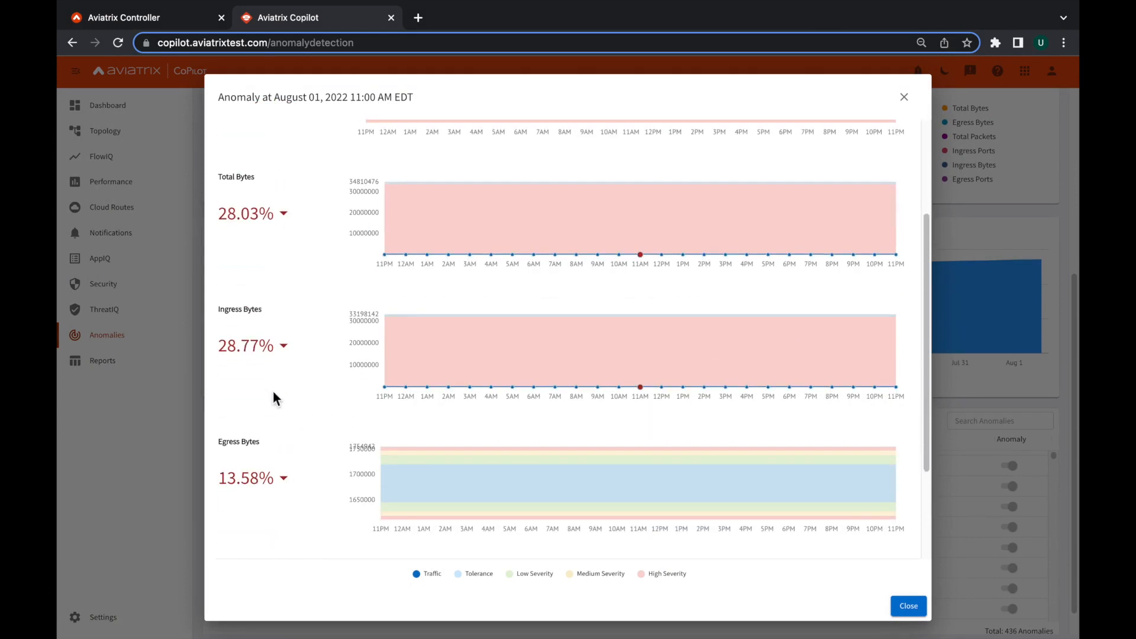